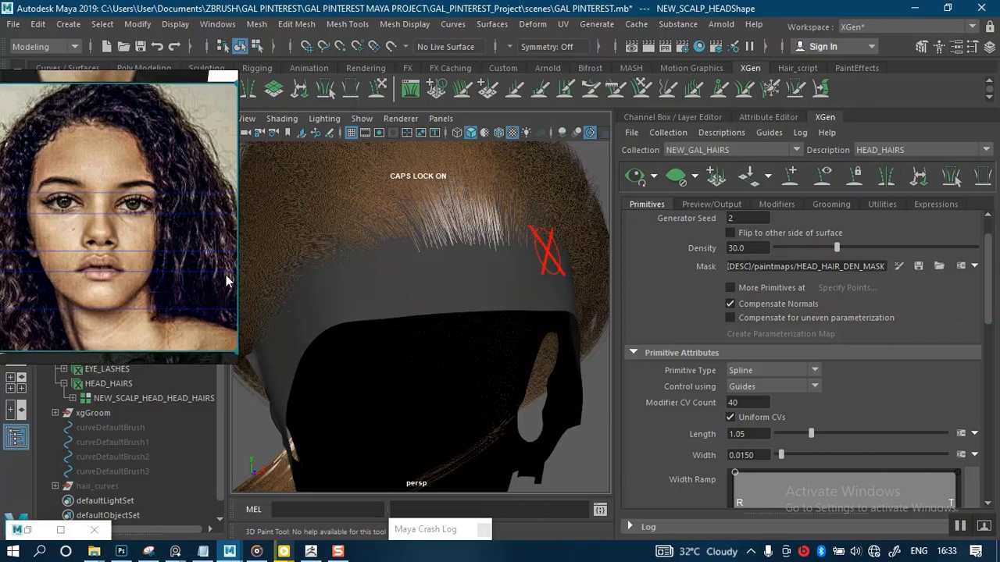
Reposition the reference portrait beside the viewport, activate the Select tool and deselect the scalp mesh.
{"action": "left_click_drag", "start_coordinate": [151, 296], "coordinate": [342, 304]}
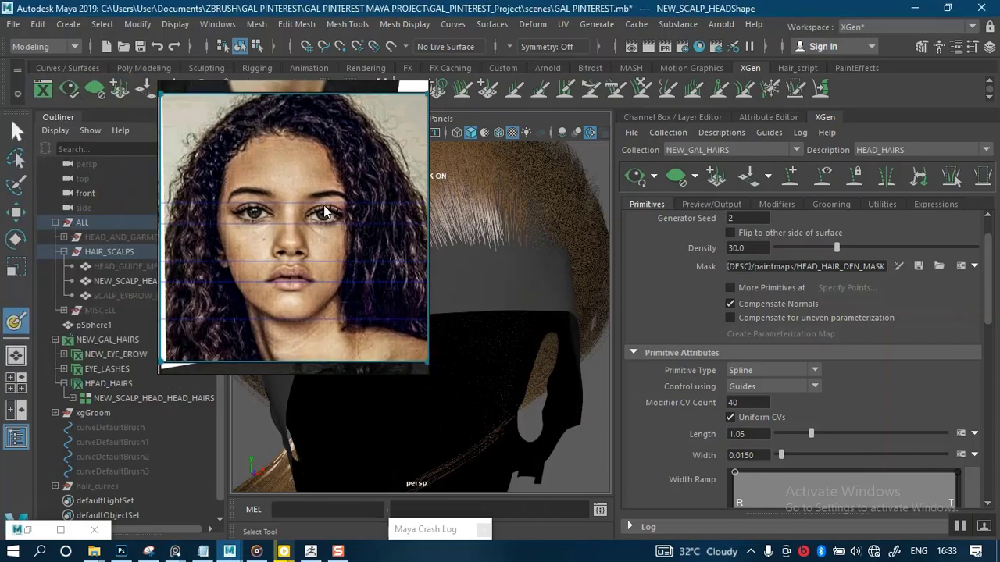
{"action": "left_click", "coordinate": [17, 131]}
{"action": "left_click_drag", "start_coordinate": [328, 235], "coordinate": [160, 227]}
{"action": "left_click", "coordinate": [511, 289]}
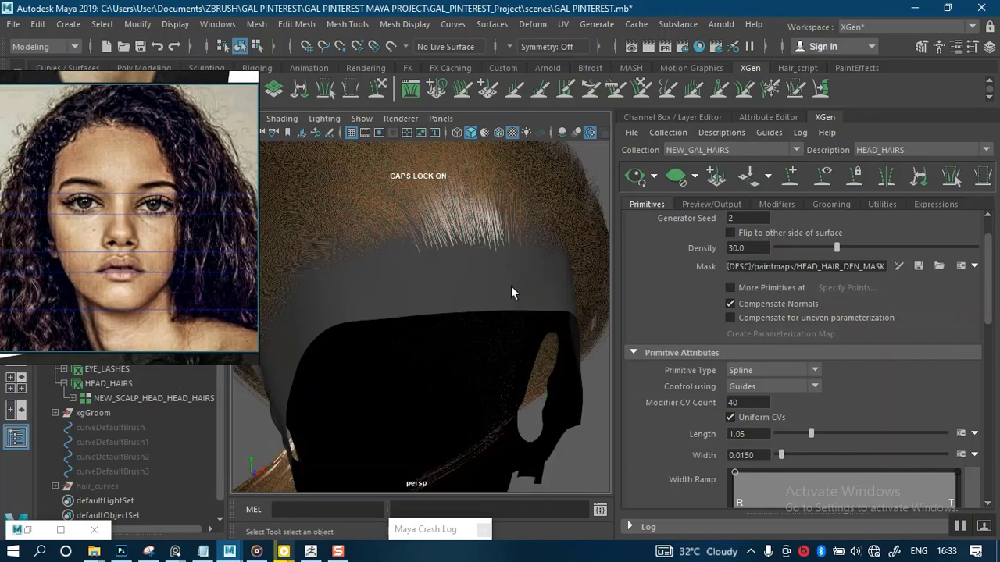
Examine the Clumping1 modifier's effect sections and the hair along the front hairline and side of the head.
{"action": "left_click_drag", "start_coordinate": [521, 293], "coordinate": [669, 259], "text": "alt"}
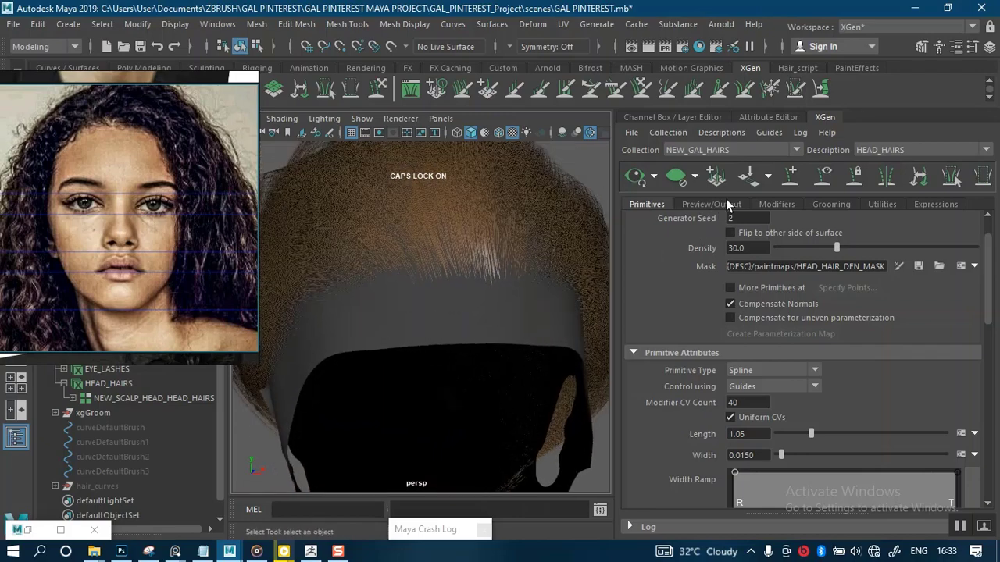
{"action": "left_click", "coordinate": [769, 204]}
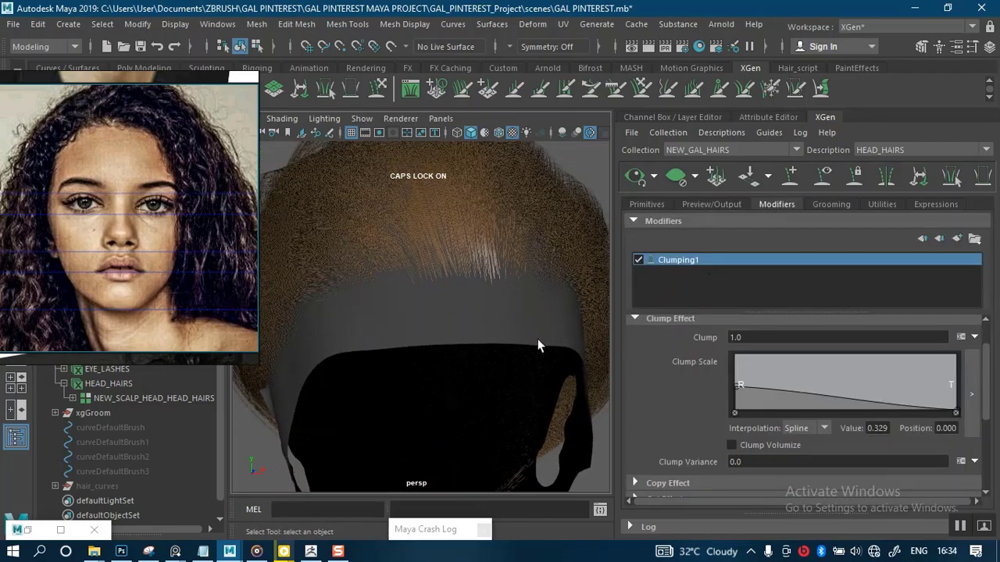
{"action": "left_click_drag", "start_coordinate": [538, 345], "coordinate": [511, 344], "text": "alt"}
{"action": "left_click_drag", "start_coordinate": [986, 408], "coordinate": [973, 504]}
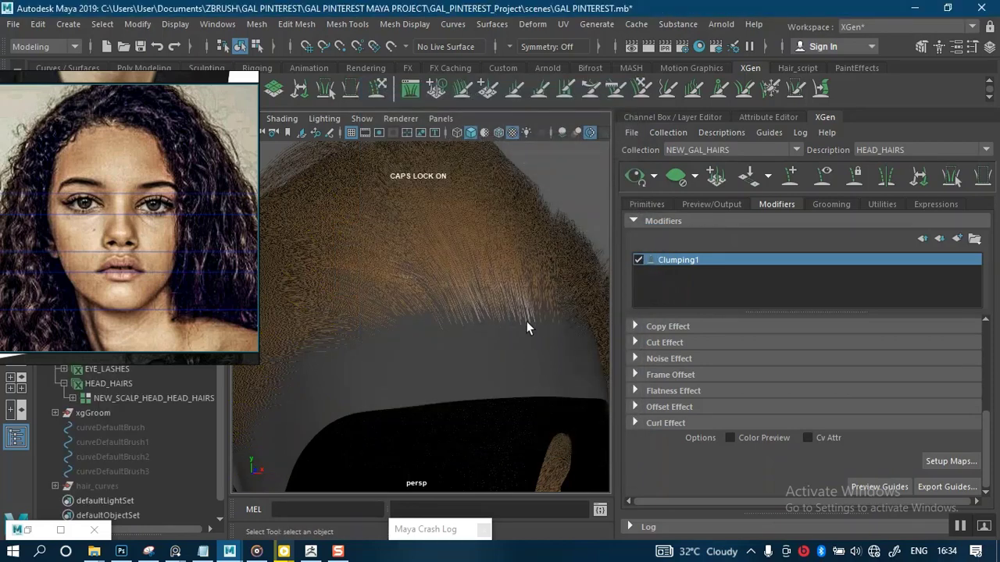
{"action": "left_click_drag", "start_coordinate": [526, 356], "coordinate": [489, 383], "text": "alt"}
{"action": "middle_click_drag", "start_coordinate": [489, 359], "coordinate": [476, 368], "text": "alt"}
{"action": "left_click_drag", "start_coordinate": [476, 368], "coordinate": [512, 279], "text": "alt"}
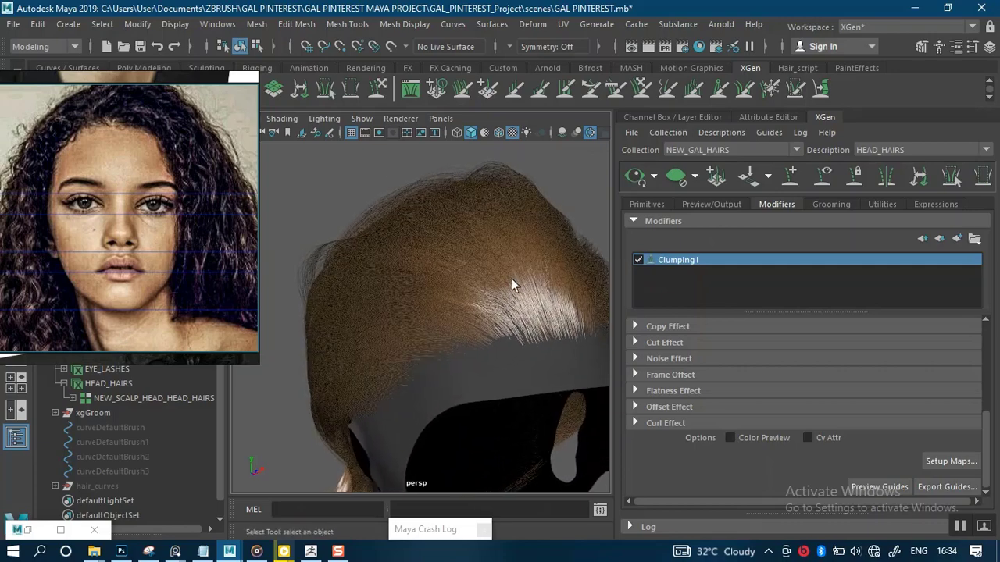
{"action": "left_click", "coordinate": [592, 133]}
{"action": "left_click_drag", "start_coordinate": [540, 203], "coordinate": [570, 276], "text": "alt"}
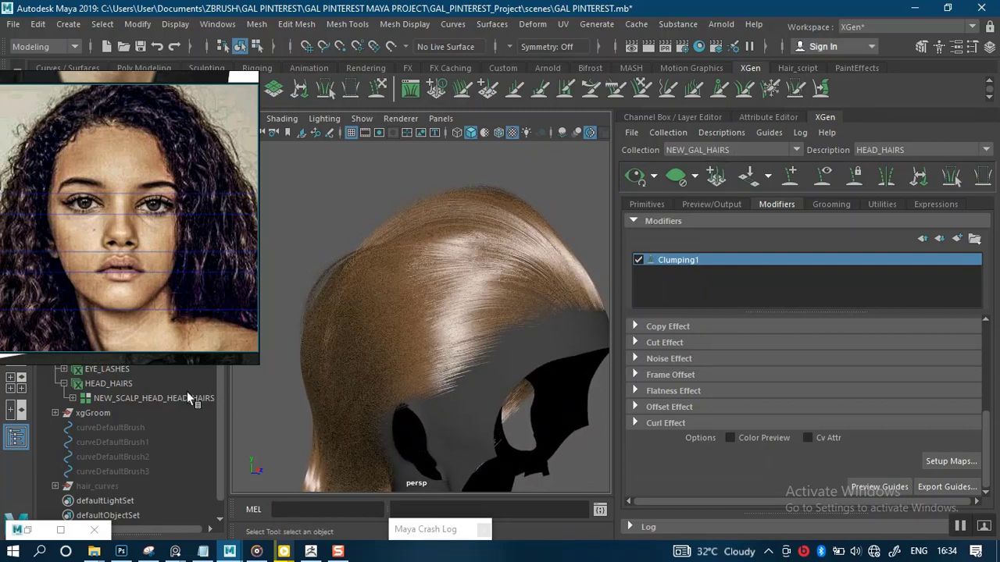
Lighten the Root Color and Tip Color of the HEAD_HAIRS description's hairPhysicalShader4, then clear the selection.
{"action": "left_click", "coordinate": [121, 384]}
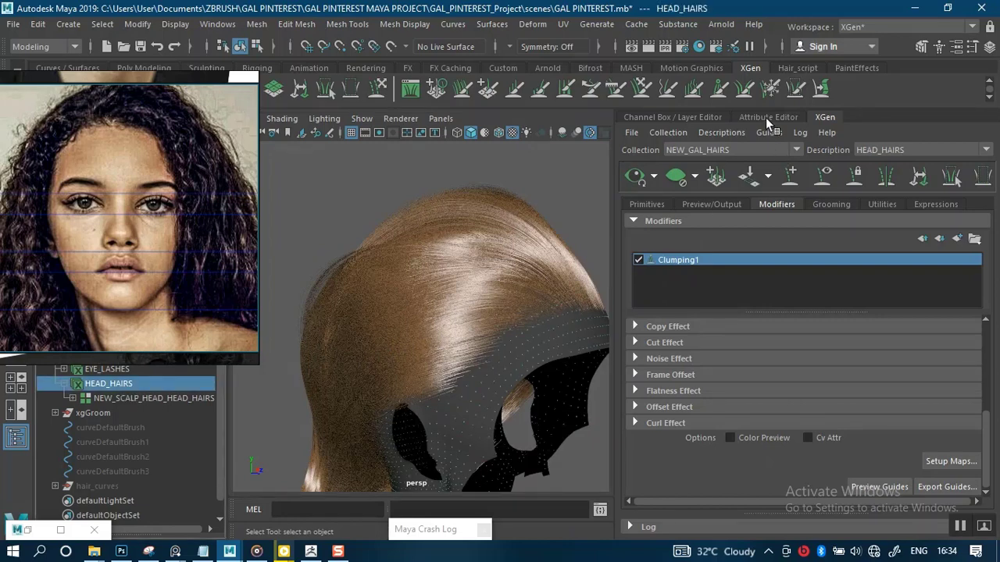
{"action": "left_click", "coordinate": [768, 117]}
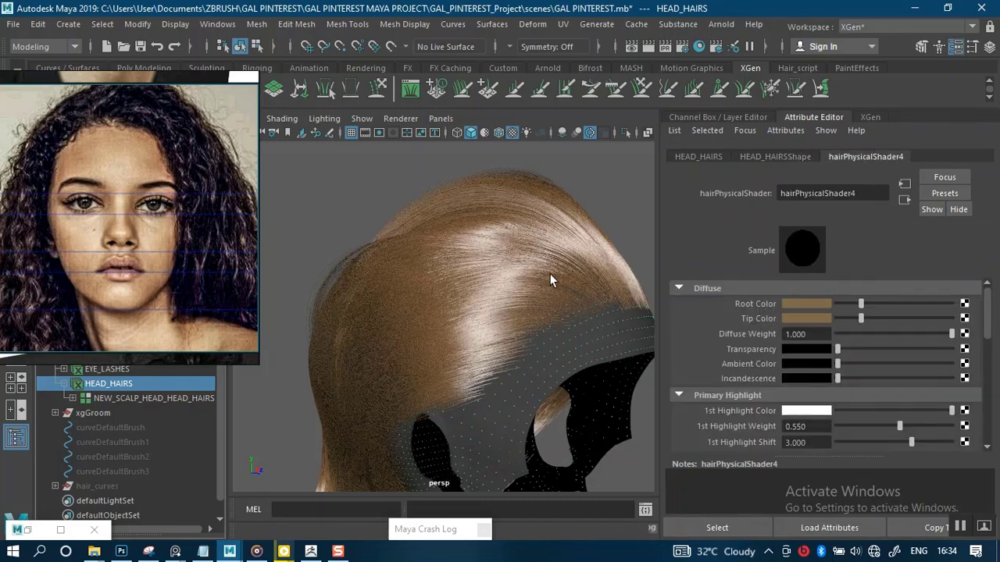
{"action": "mouse_move", "coordinate": [550, 280]}
{"action": "left_mouse_down", "text": "alt"}
{"action": "mouse_move", "coordinate": [558, 289]}
{"action": "mouse_move", "coordinate": [547, 291]}
{"action": "left_mouse_up", "text": "alt"}
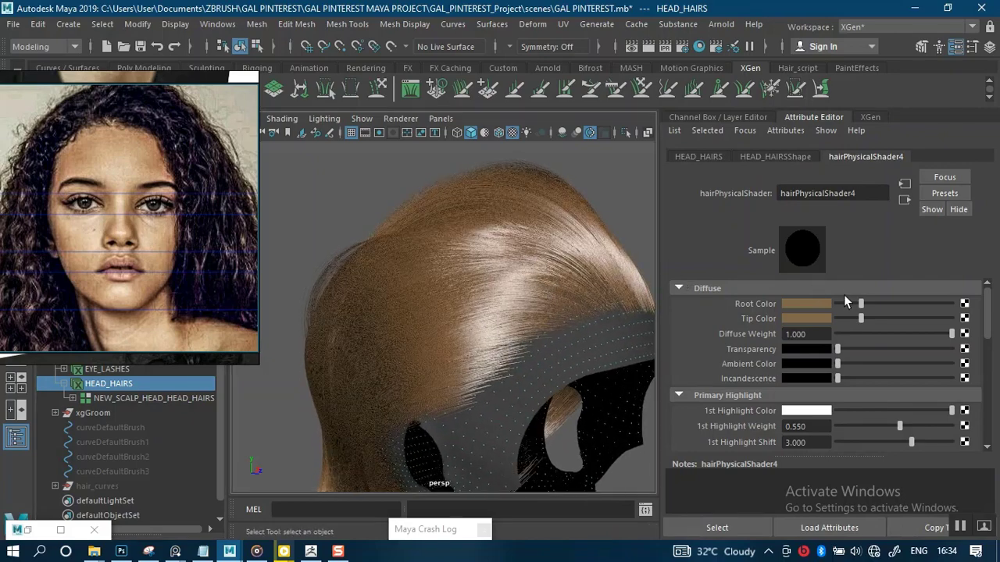
{"action": "left_click_drag", "start_coordinate": [863, 303], "coordinate": [910, 305]}
{"action": "left_click_drag", "start_coordinate": [547, 312], "coordinate": [585, 333], "text": "alt"}
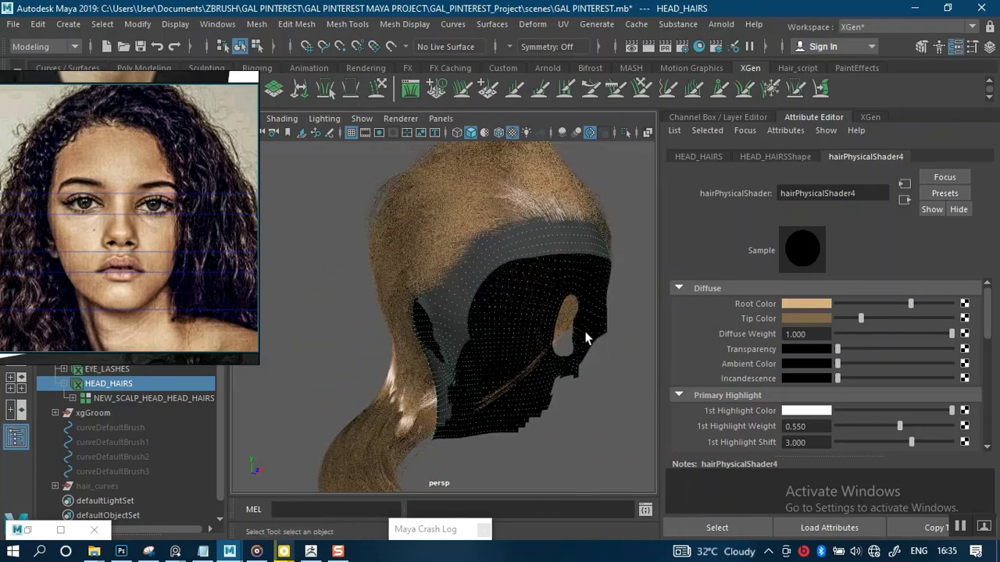
{"action": "left_click_drag", "start_coordinate": [864, 319], "coordinate": [896, 321]}
{"action": "left_click_drag", "start_coordinate": [564, 339], "coordinate": [573, 250], "text": "alt"}
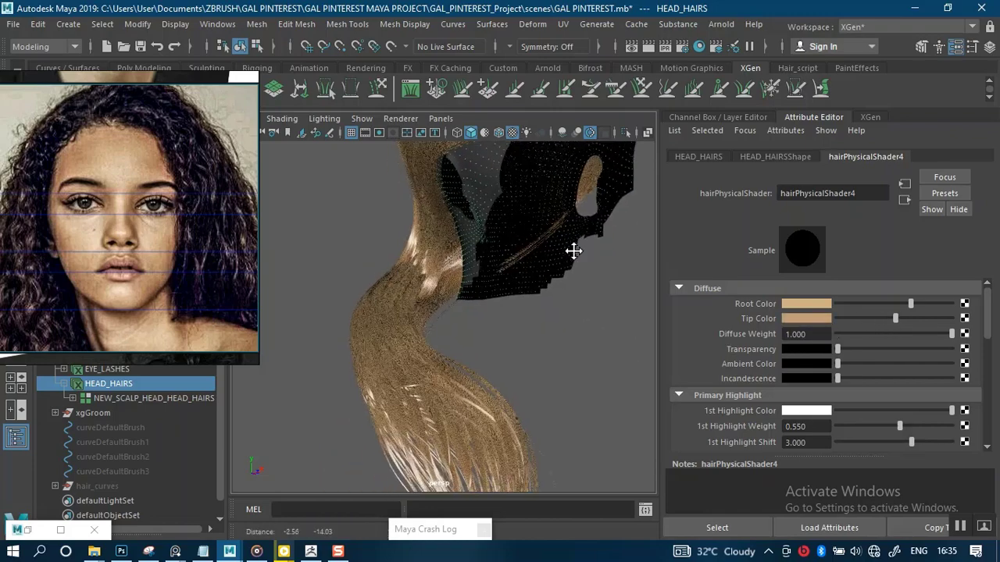
{"action": "left_click_drag", "start_coordinate": [556, 375], "coordinate": [539, 265], "text": "alt"}
{"action": "left_click", "coordinate": [383, 202]}
Switch the Clumping1 modifier off and back on to compare the clumping along the hairline.
{"action": "left_click", "coordinate": [869, 117]}
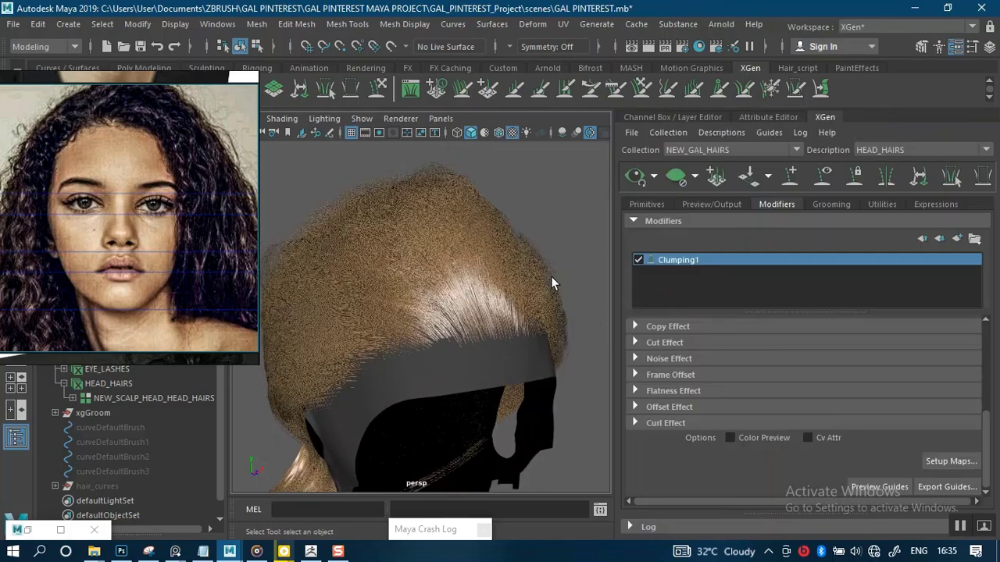
{"action": "right_click_drag", "start_coordinate": [476, 311], "coordinate": [520, 327], "text": "alt"}
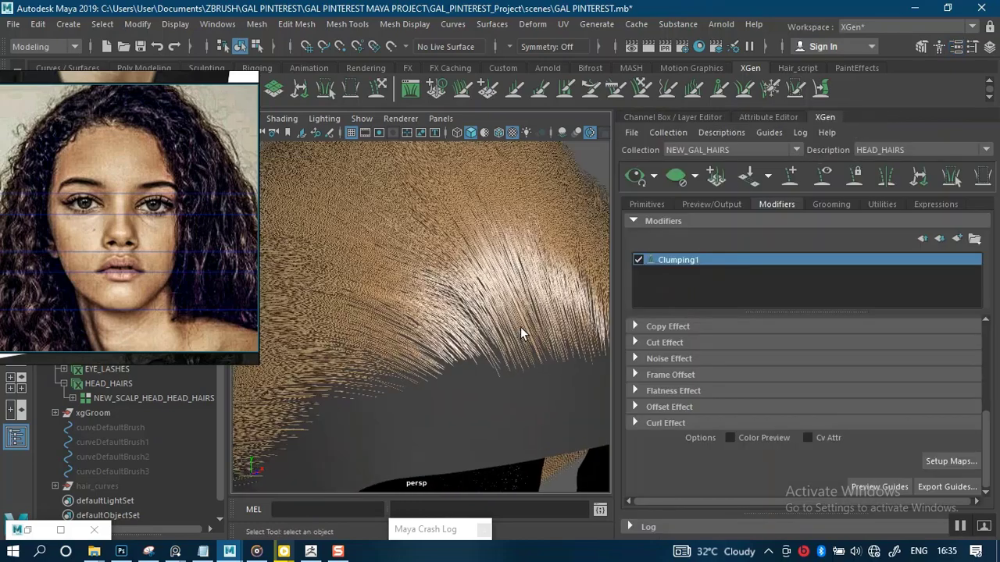
{"action": "left_click", "coordinate": [638, 259]}
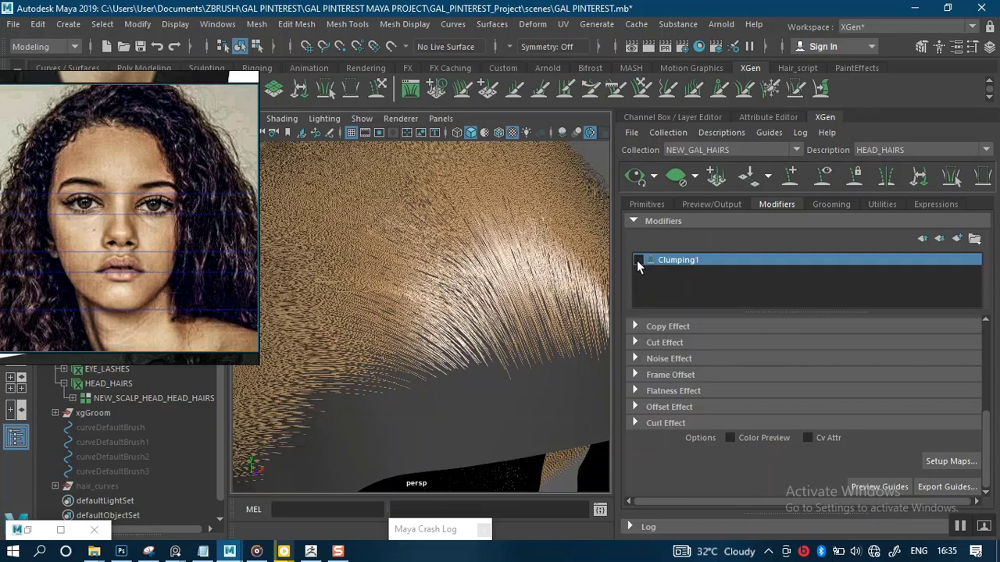
{"action": "left_click", "coordinate": [638, 260]}
Set the Copy value in the Clumping1 modifier's Copy Effect to 1.
{"action": "left_click_drag", "start_coordinate": [984, 425], "coordinate": [988, 379]}
{"action": "scroll", "coordinate": [858, 426], "scroll_direction": "down", "scroll_amount": 1}
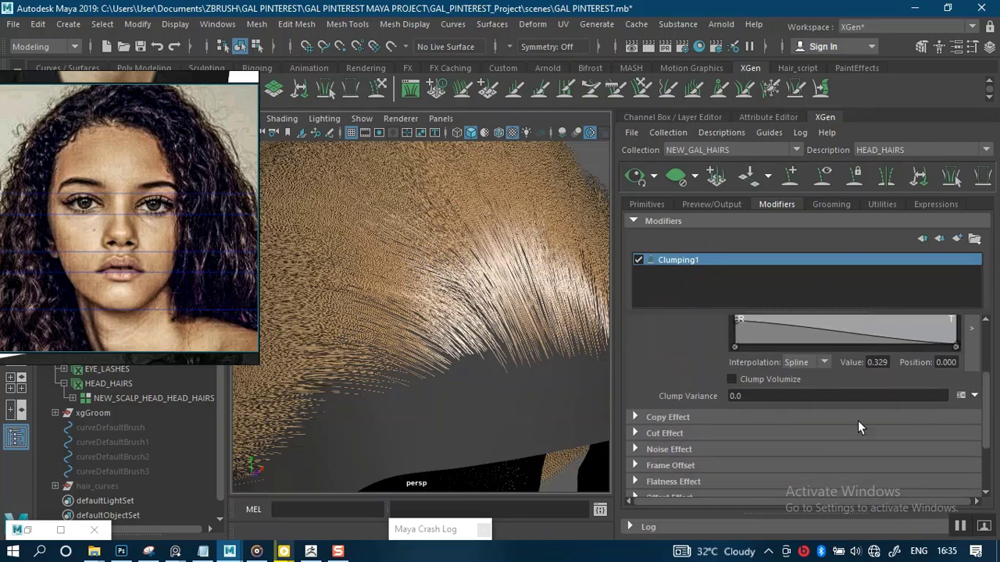
{"action": "left_click", "coordinate": [634, 417]}
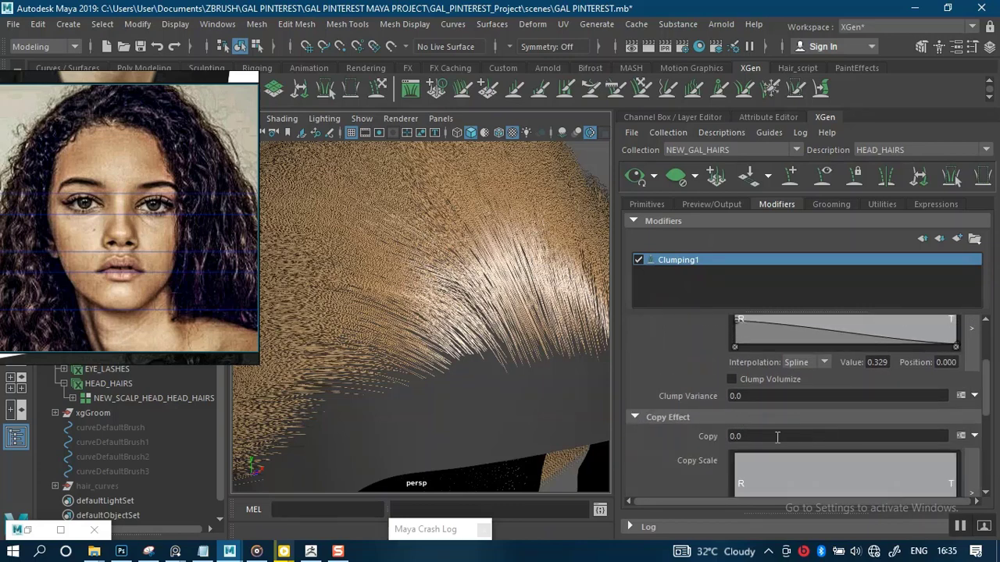
{"action": "left_click", "coordinate": [777, 437]}
{"action": "type", "text": "1"}
{"action": "key", "text": "Return"}
{"action": "left_click_drag", "start_coordinate": [520, 410], "coordinate": [571, 348], "text": "alt"}
Set the Modifier CV Count of the HEAD_HAIRS spline primitives to 50 and inspect the front hairline.
{"action": "left_click", "coordinate": [647, 204]}
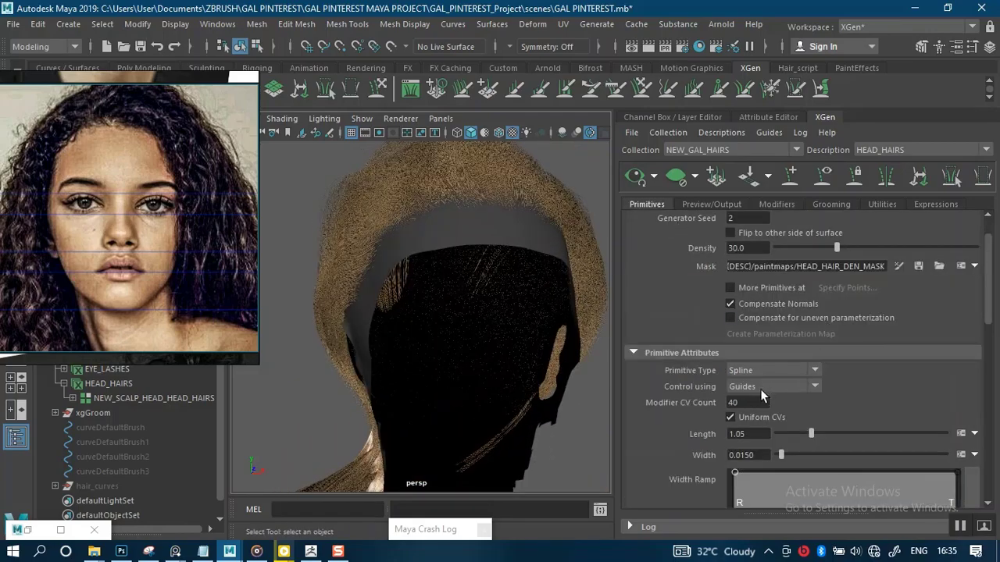
{"action": "left_click", "coordinate": [738, 402]}
{"action": "type", "text": "50"}
{"action": "key", "text": "Return"}
{"action": "left_click_drag", "start_coordinate": [466, 333], "coordinate": [478, 337], "text": "alt"}
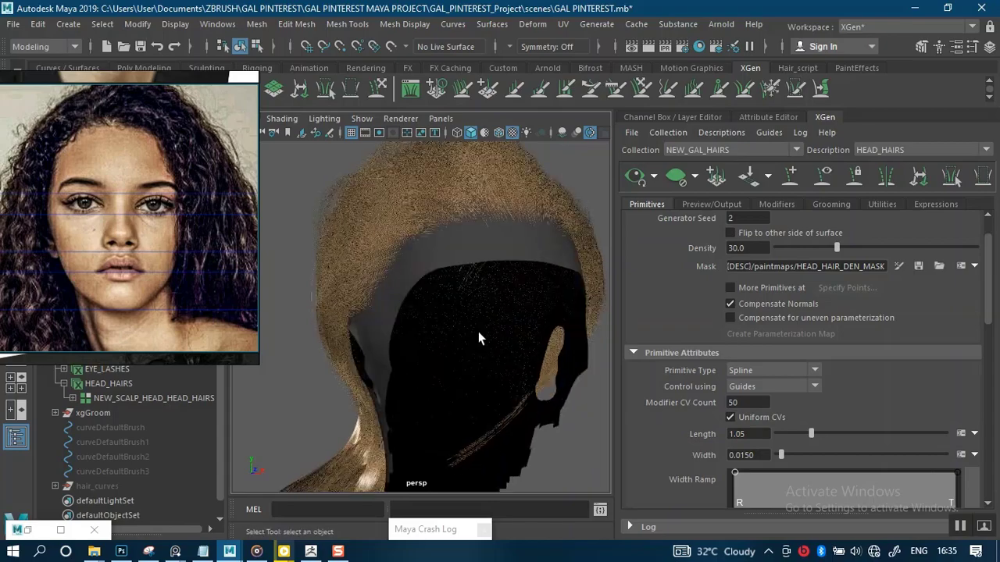
{"action": "middle_click_drag", "start_coordinate": [478, 337], "coordinate": [476, 377], "text": "alt"}
{"action": "right_click_drag", "start_coordinate": [476, 378], "coordinate": [498, 339], "text": "alt"}
{"action": "left_click_drag", "start_coordinate": [498, 339], "coordinate": [490, 320], "text": "alt"}
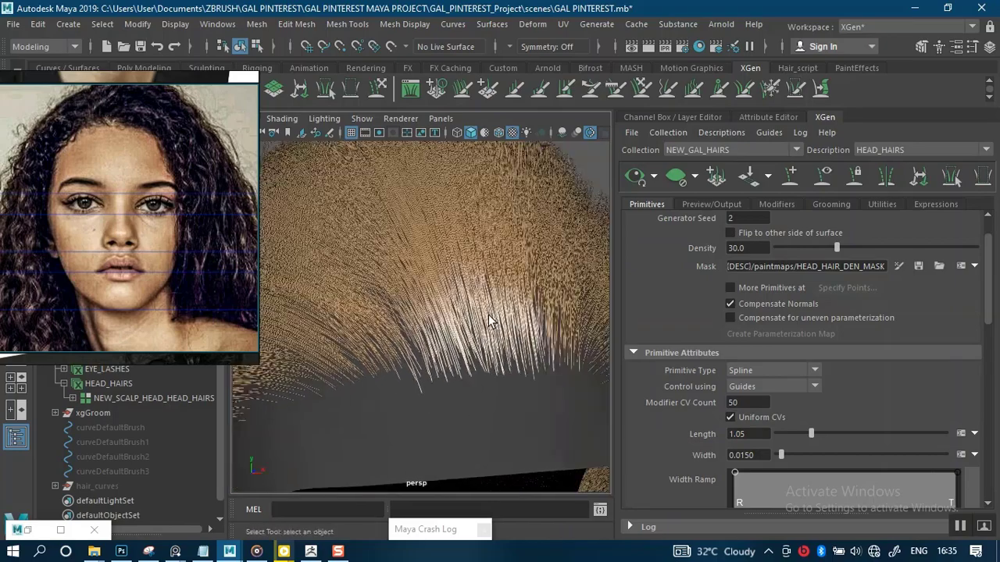
Review the Clumping1 modifier's clump effect settings against the front and side hair.
{"action": "left_click", "coordinate": [778, 203]}
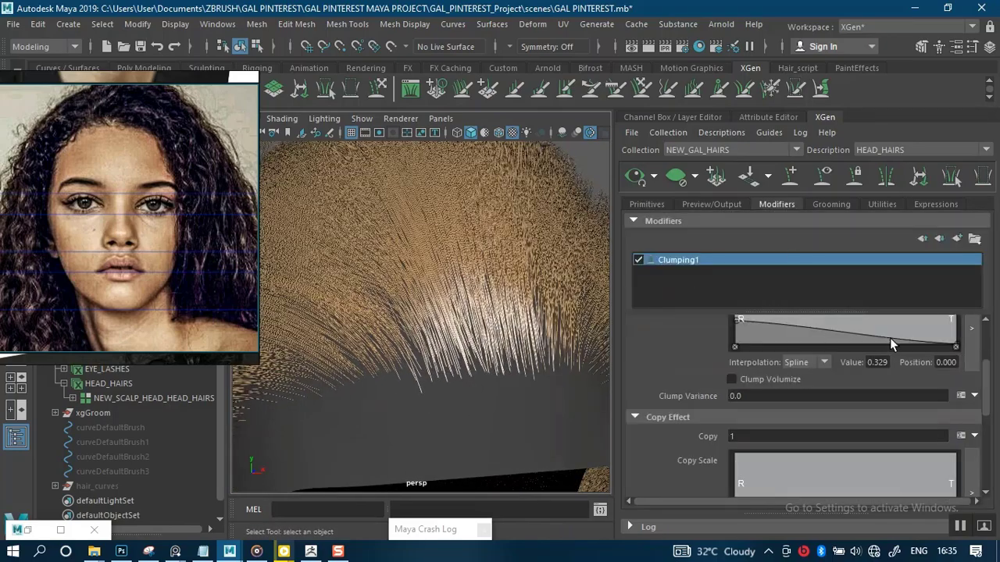
{"action": "left_click_drag", "start_coordinate": [988, 393], "coordinate": [988, 346]}
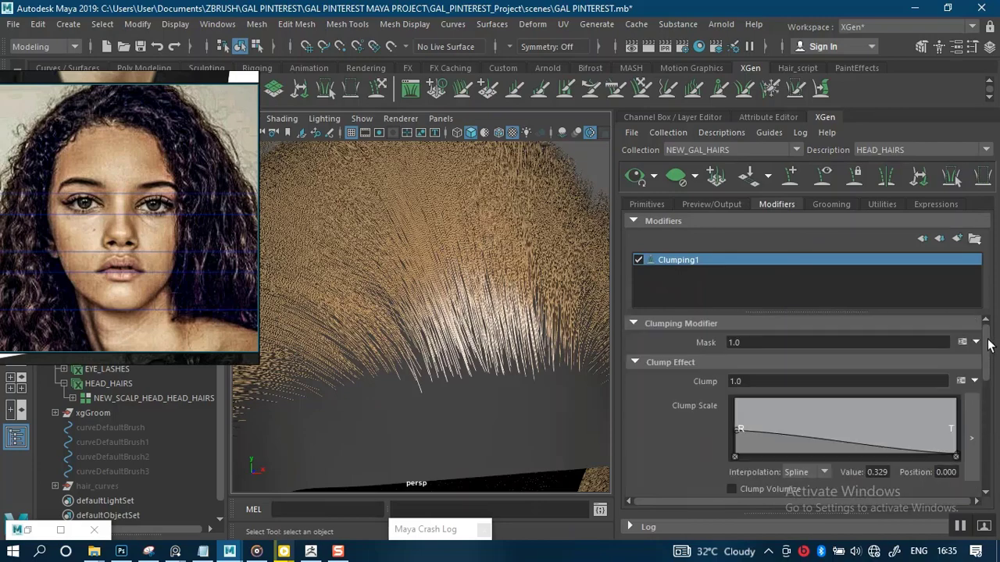
{"action": "left_click_drag", "start_coordinate": [572, 354], "coordinate": [570, 287], "text": "alt"}
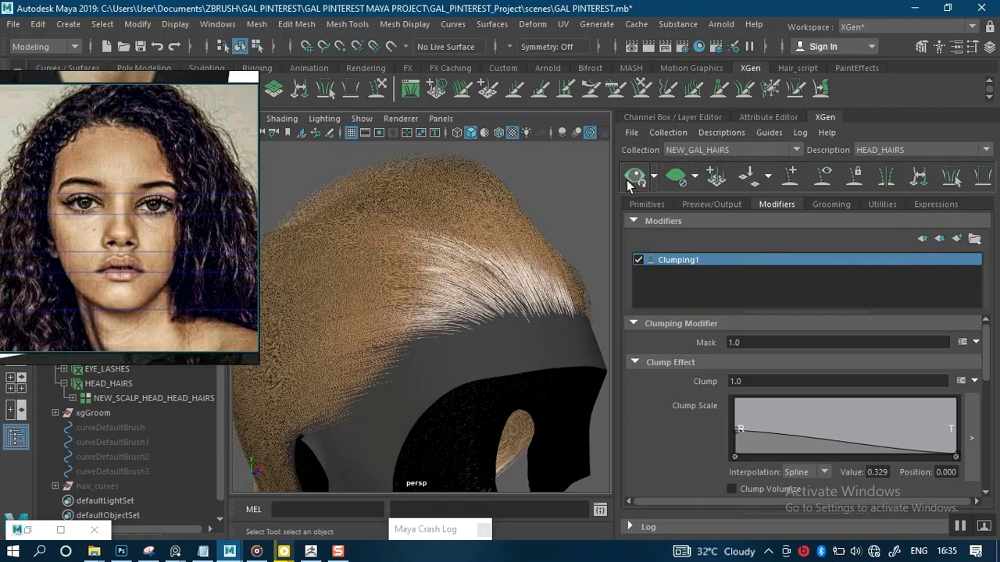
Look through the attributes of the NEW_SCALP_HEAD_HEAD_HAIRS patch for the hair shader.
{"action": "left_click", "coordinate": [760, 117]}
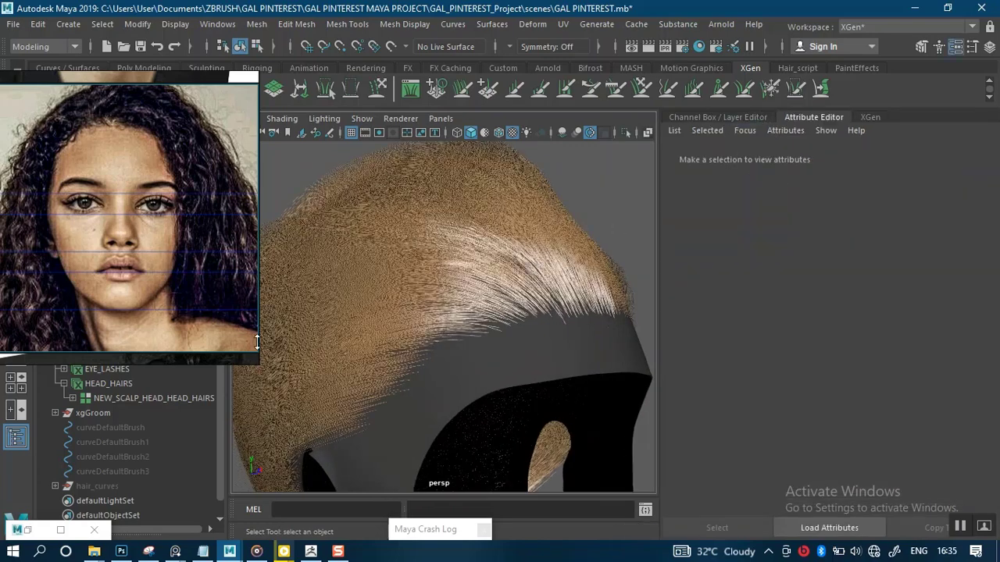
{"action": "left_click", "coordinate": [118, 394]}
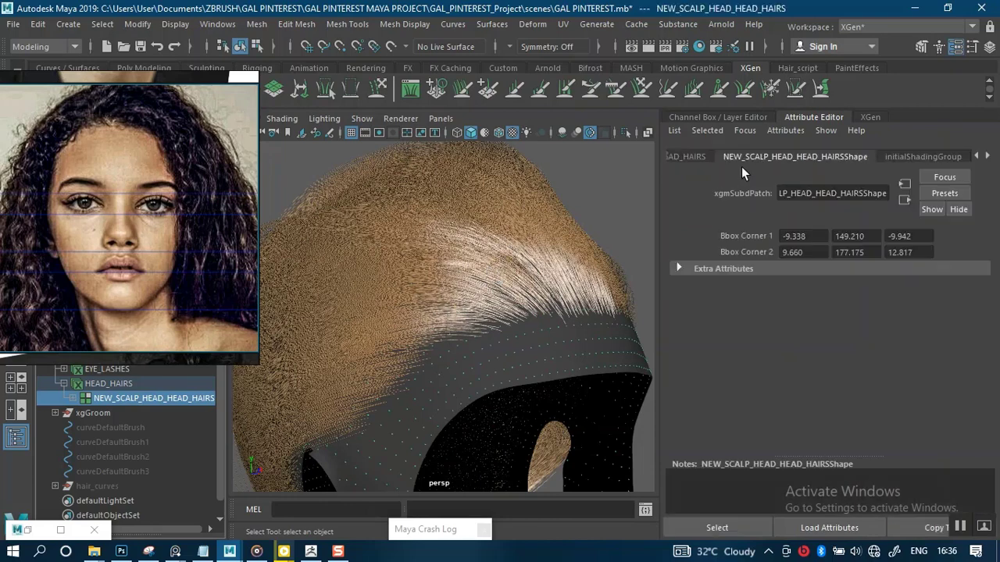
{"action": "left_click", "coordinate": [986, 156]}
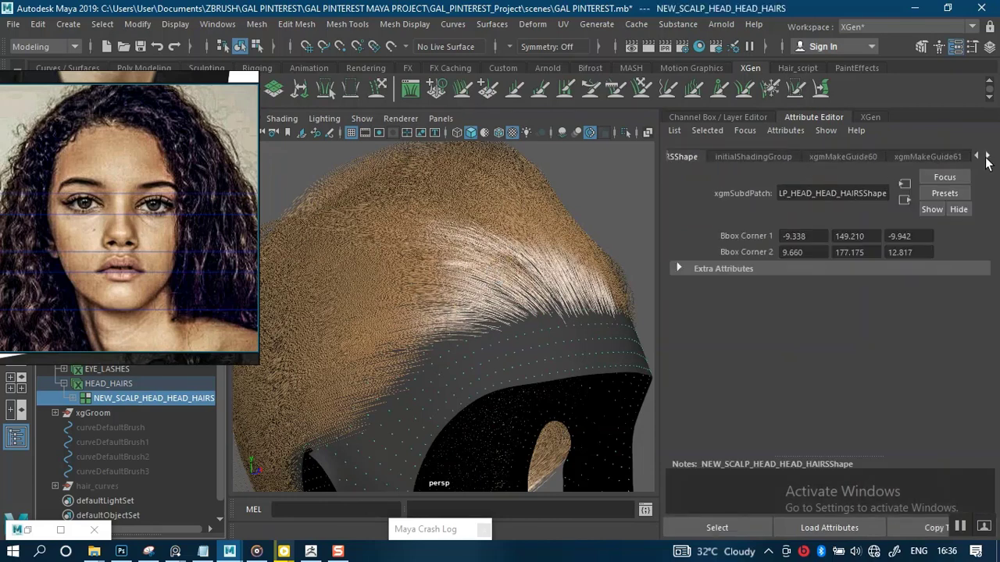
{"action": "left_click", "coordinate": [986, 156]}
{"action": "left_click", "coordinate": [987, 156]}
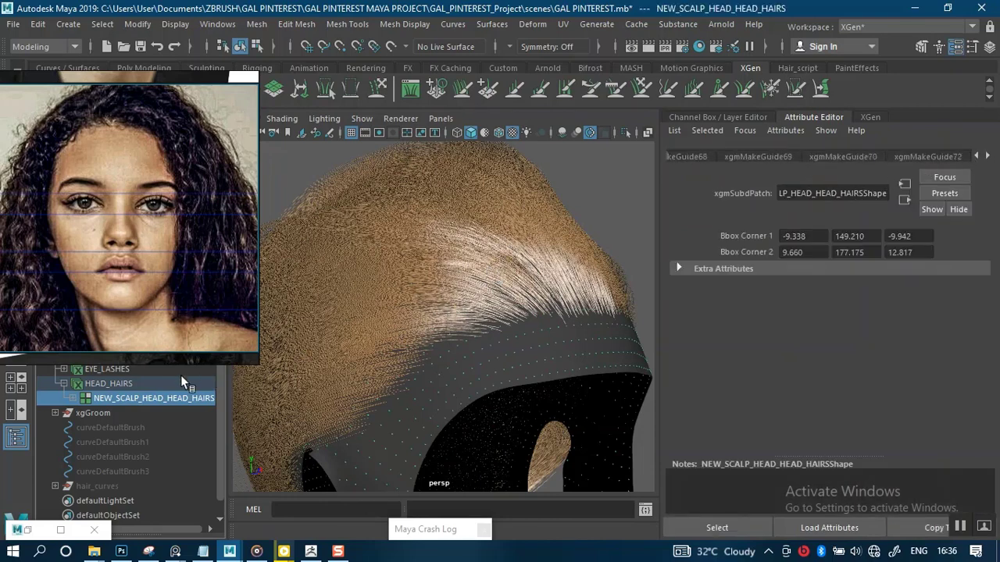
Change the Root Color of HEAD_HAIRS' hairPhysicalShader4 to a pinkish red with hue 360.
{"action": "left_click", "coordinate": [123, 383]}
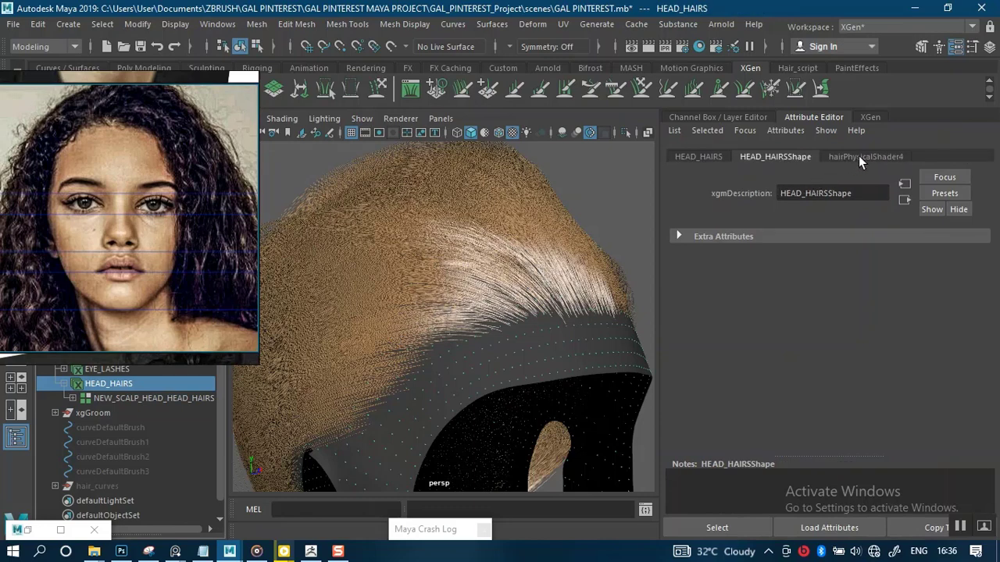
{"action": "left_click", "coordinate": [859, 157]}
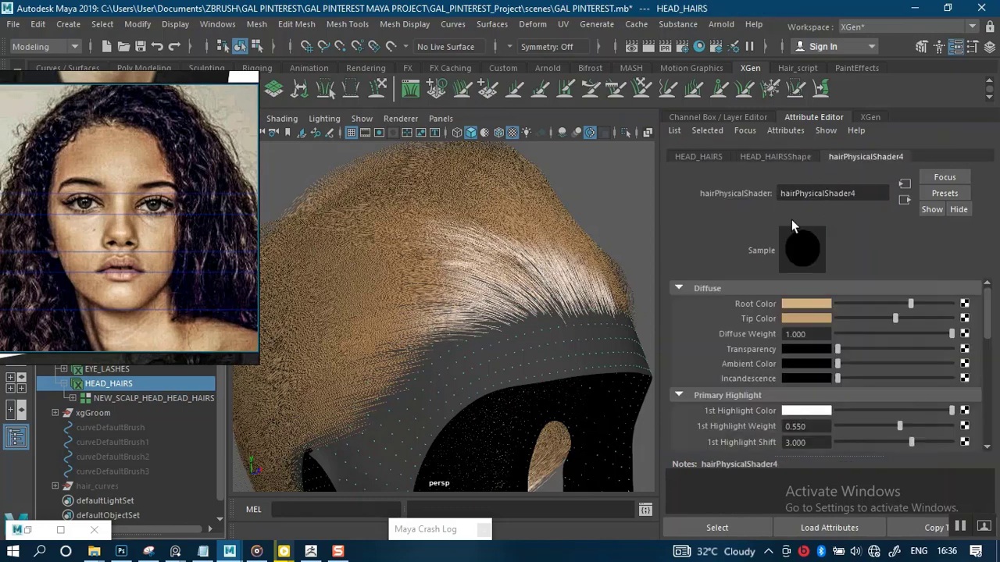
{"action": "left_click", "coordinate": [800, 306]}
{"action": "left_click_drag", "start_coordinate": [725, 343], "coordinate": [838, 346]}
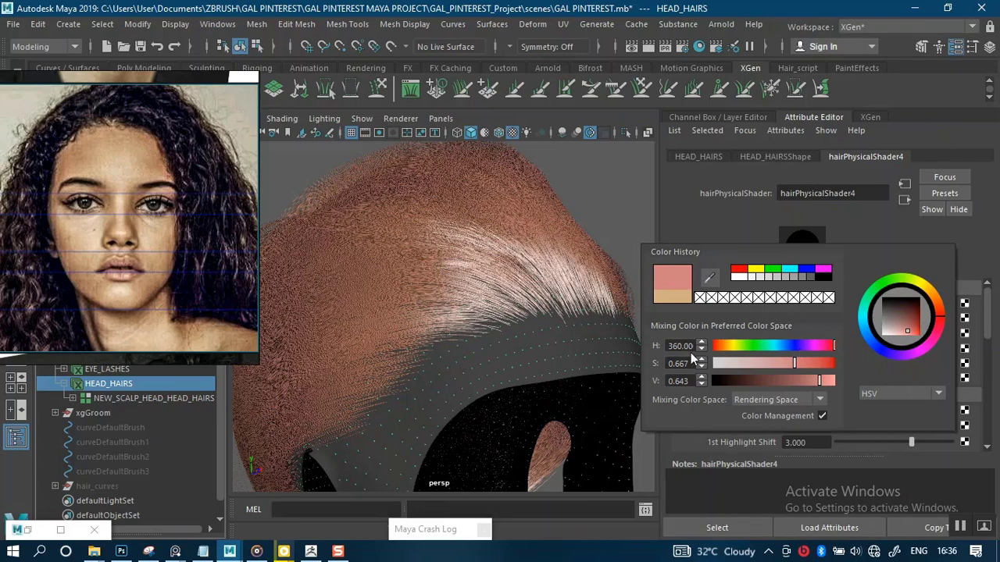
{"action": "right_click_drag", "start_coordinate": [578, 300], "coordinate": [380, 208], "text": "alt"}
{"action": "middle_click_drag", "start_coordinate": [521, 261], "coordinate": [531, 255], "text": "alt"}
{"action": "left_click_drag", "start_coordinate": [530, 256], "coordinate": [554, 247], "text": "alt"}
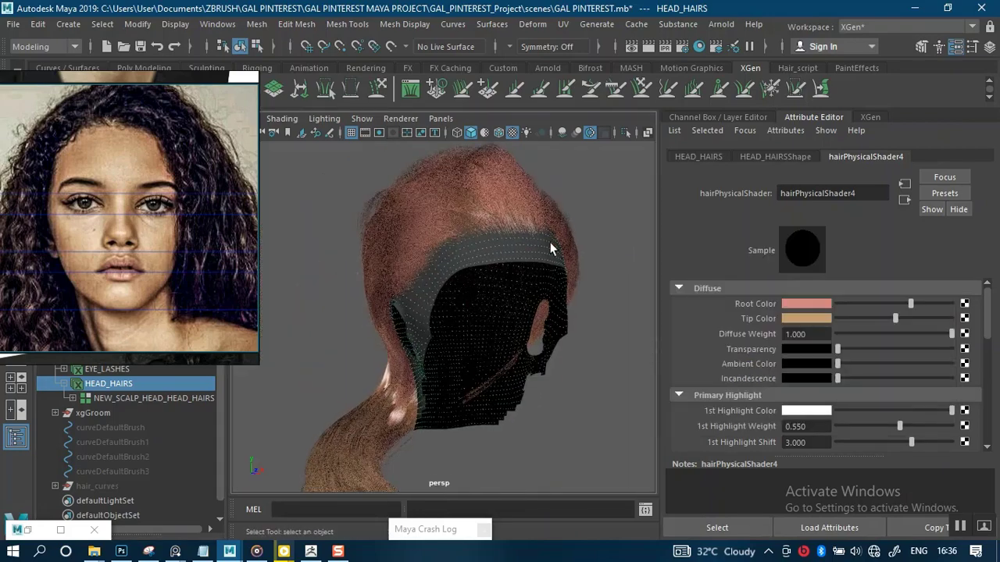
Try other hues for the hair's Root Color, settling on hue 360 with the color value at 1.000.
{"action": "left_click", "coordinate": [793, 303]}
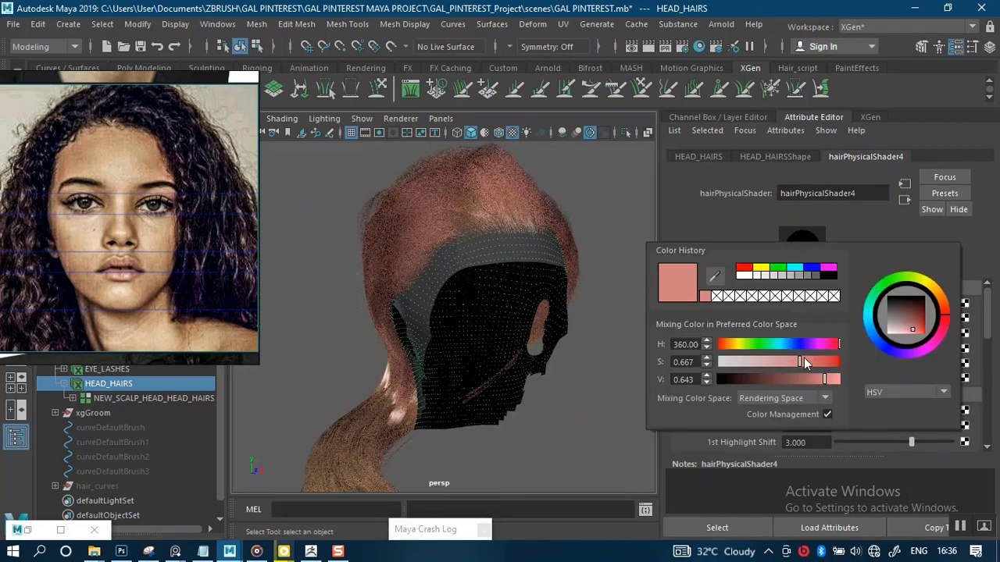
{"action": "left_click", "coordinate": [731, 343]}
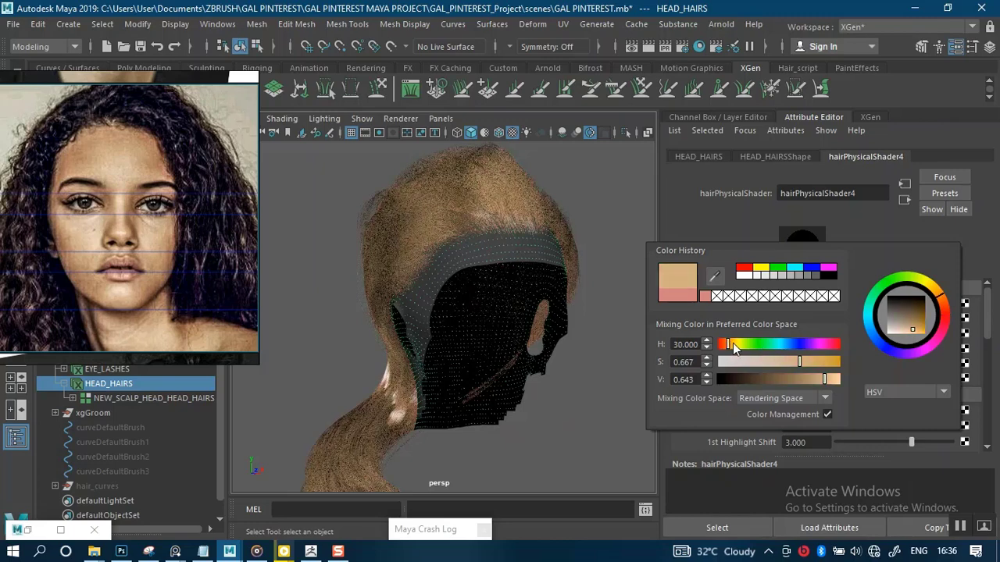
{"action": "left_click_drag", "start_coordinate": [732, 343], "coordinate": [844, 380]}
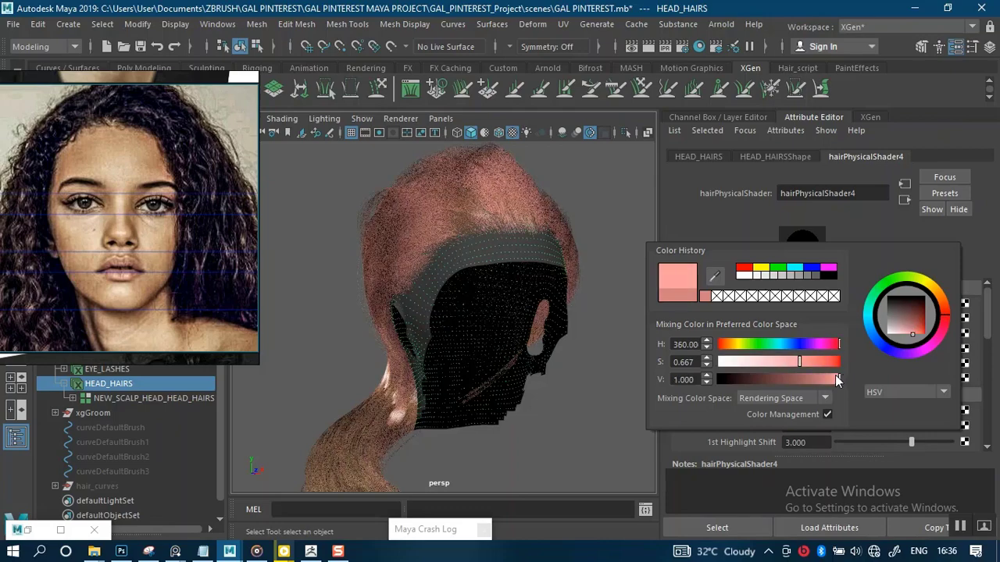
Change the Tip Color of hairPhysicalShader4 to a bright pinkish red, slightly more saturated than the Root Color.
{"action": "left_click_drag", "start_coordinate": [544, 302], "coordinate": [707, 295], "text": "alt"}
{"action": "left_click", "coordinate": [804, 319]}
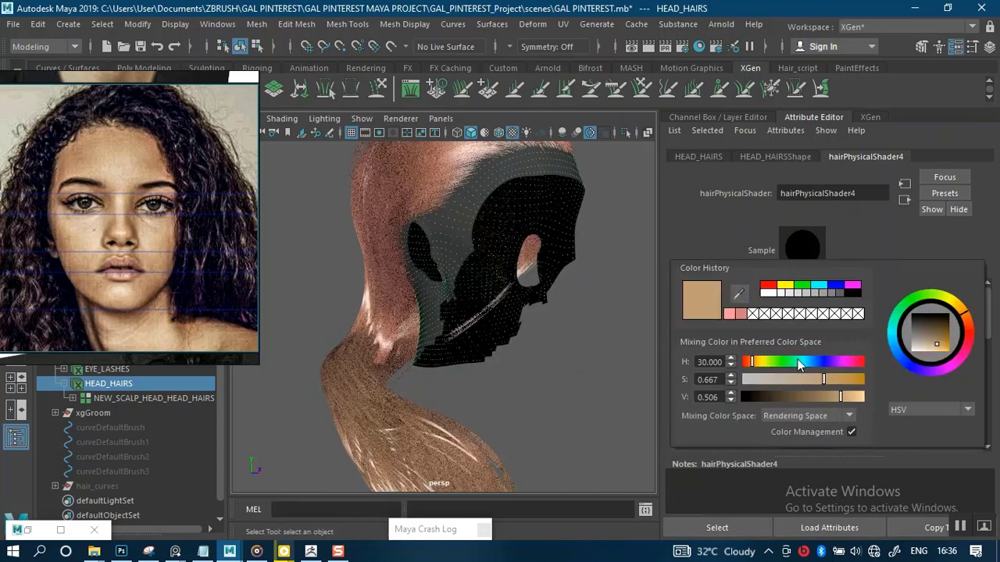
{"action": "mouse_move", "coordinate": [751, 364]}
{"action": "left_mouse_down"}
{"action": "mouse_move", "coordinate": [863, 365]}
{"action": "mouse_move", "coordinate": [829, 381]}
{"action": "mouse_move", "coordinate": [850, 381]}
{"action": "mouse_move", "coordinate": [859, 397]}
{"action": "left_mouse_up"}
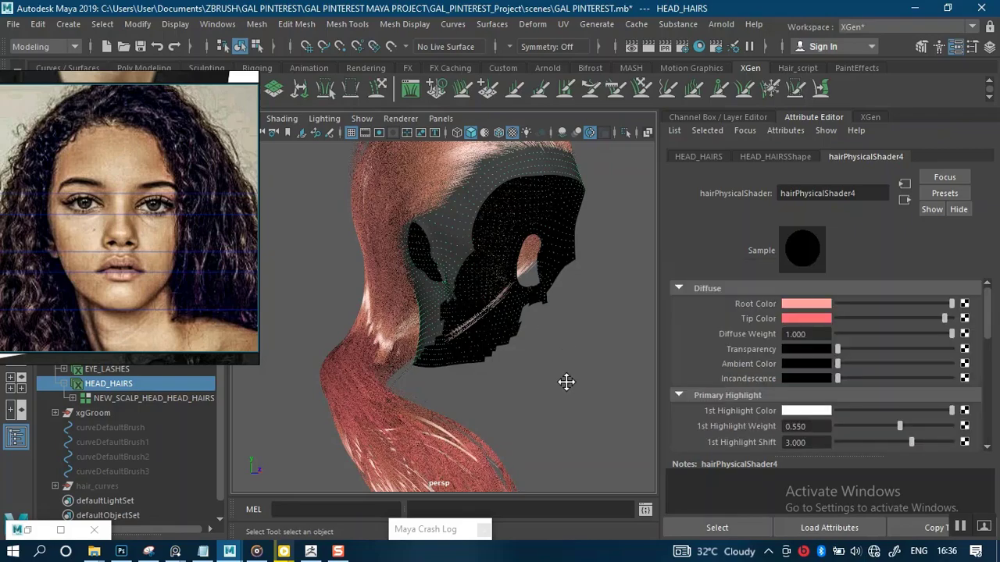
{"action": "left_click_drag", "start_coordinate": [567, 382], "coordinate": [625, 291], "text": "alt"}
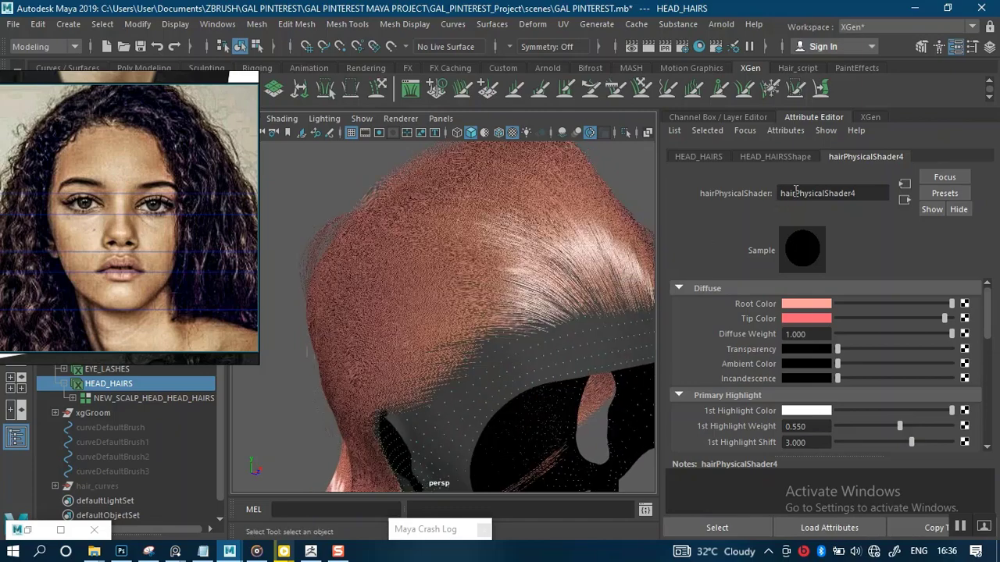
{"action": "scroll", "coordinate": [481, 235], "scroll_direction": "down", "scroll_amount": 2}
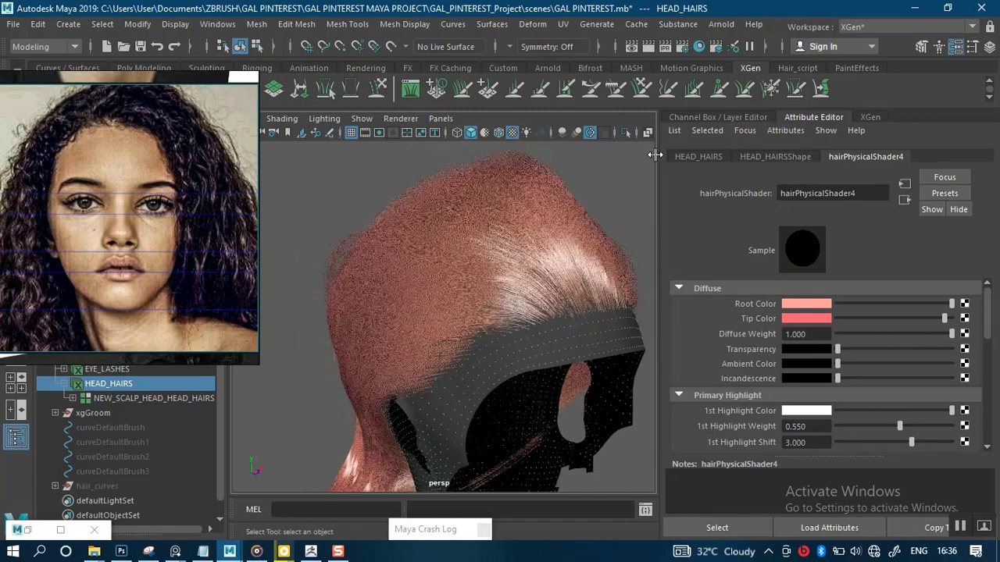
Add a second Clumping modifier to the HEAD_HAIRS description.
{"action": "left_click", "coordinate": [859, 119]}
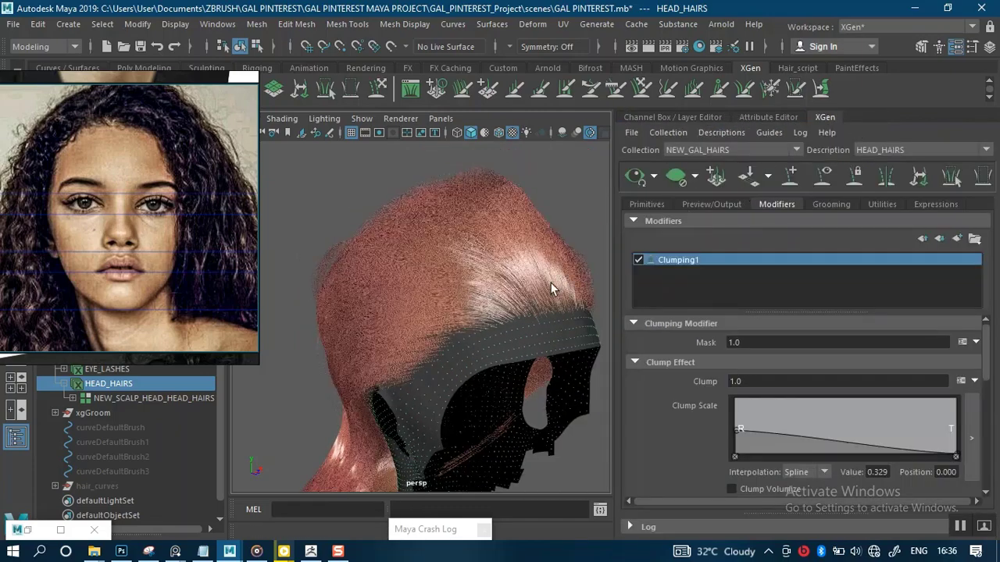
{"action": "left_click_drag", "start_coordinate": [543, 283], "coordinate": [511, 284], "text": "alt"}
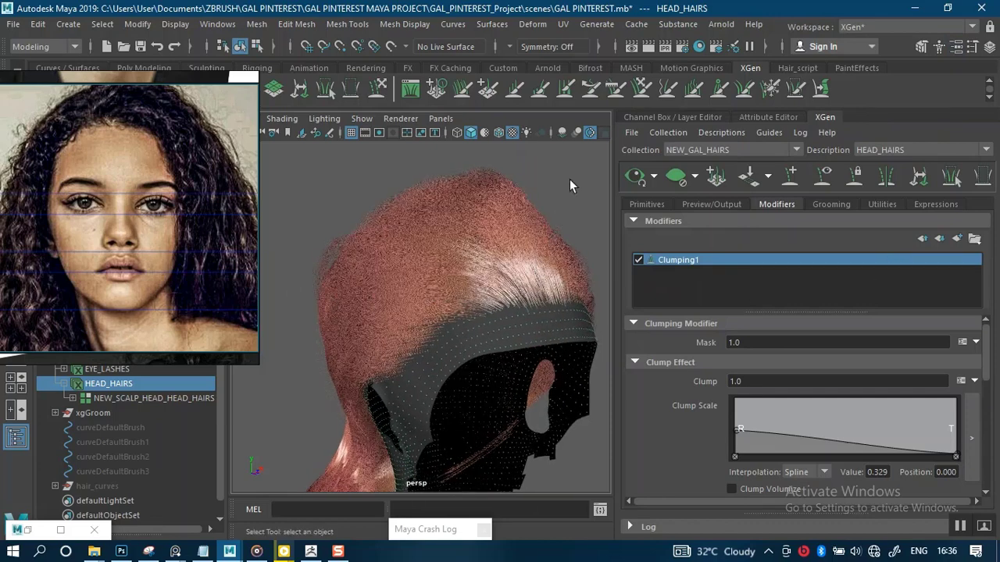
{"action": "left_click", "coordinate": [545, 274]}
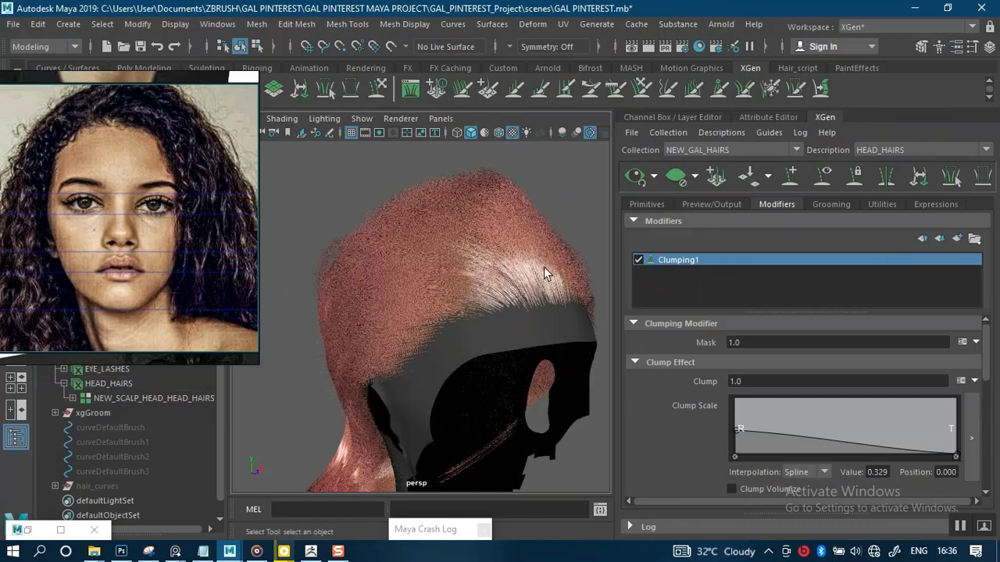
{"action": "left_click", "coordinate": [957, 239]}
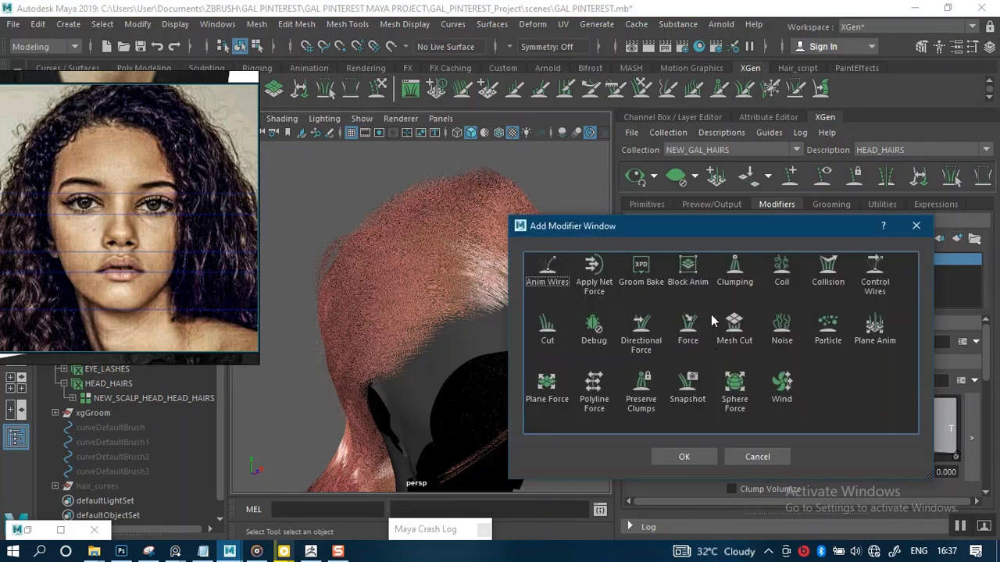
{"action": "left_click", "coordinate": [736, 281]}
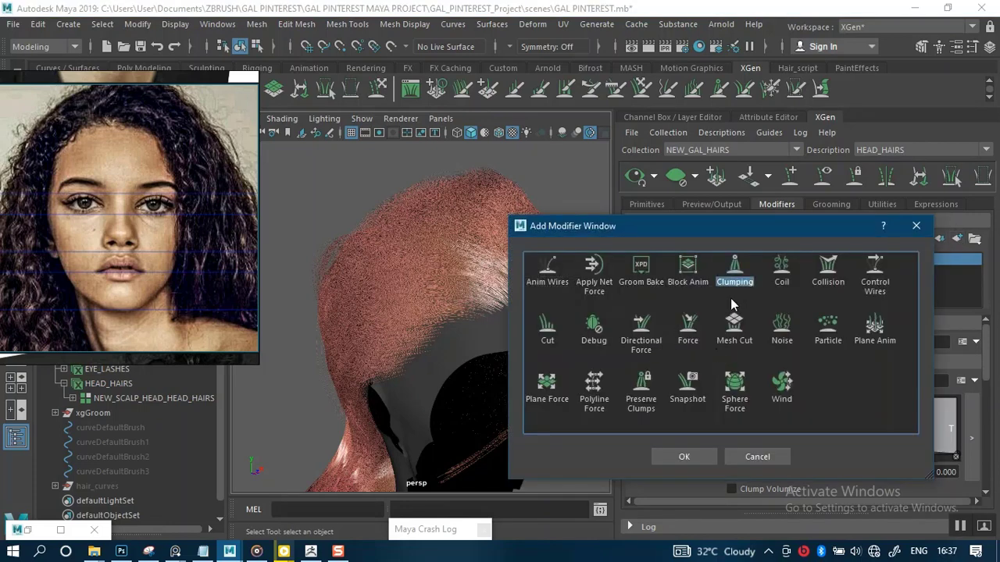
{"action": "left_click", "coordinate": [668, 457]}
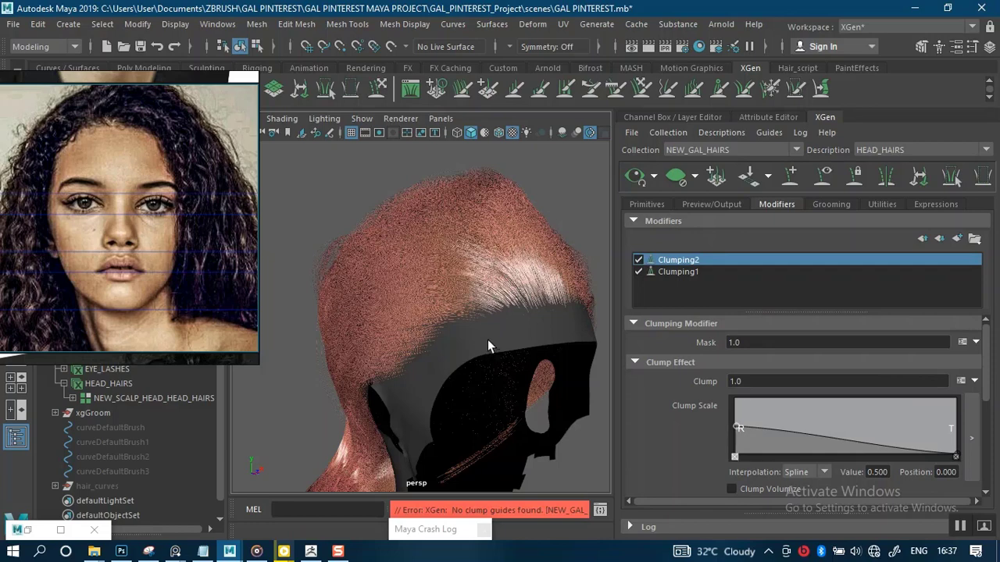
Disable Clumping2 and add a Clump Scale ramp point to Clumping1 at position 0.136 with value 0.132.
{"action": "right_click_drag", "start_coordinate": [487, 339], "coordinate": [495, 328], "text": "alt"}
{"action": "left_click", "coordinate": [638, 260]}
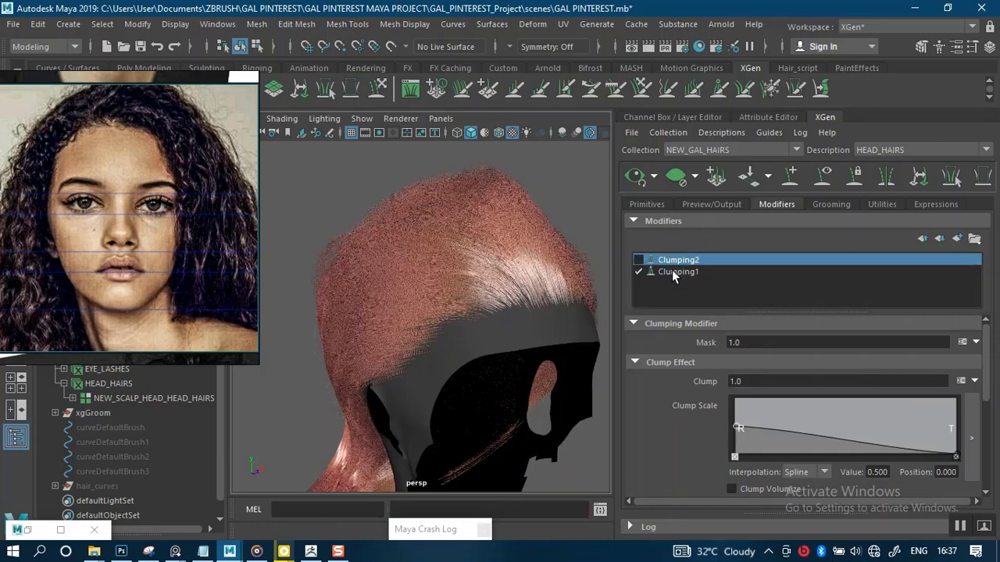
{"action": "left_click", "coordinate": [672, 270]}
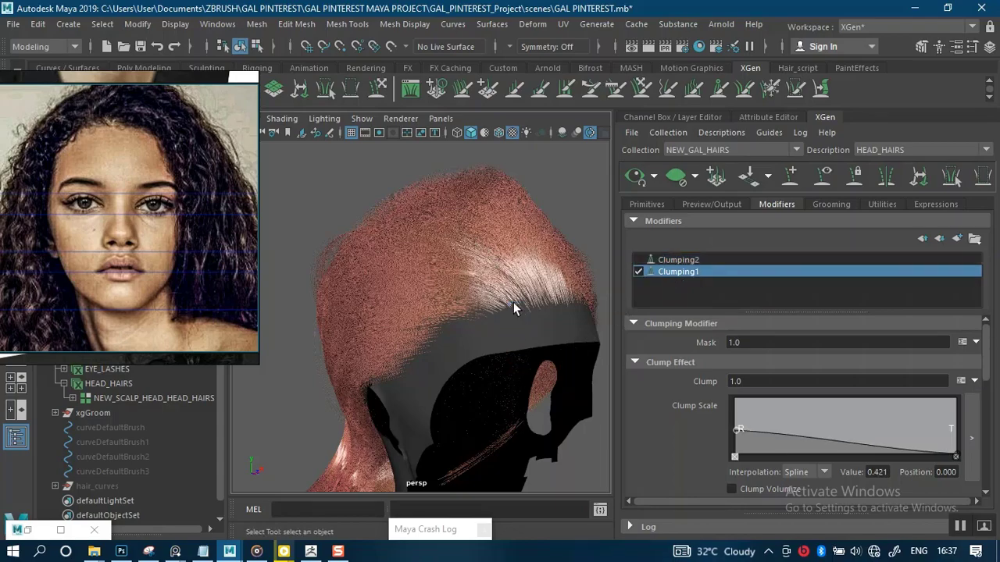
{"action": "left_click_drag", "start_coordinate": [509, 291], "coordinate": [585, 334], "text": "alt"}
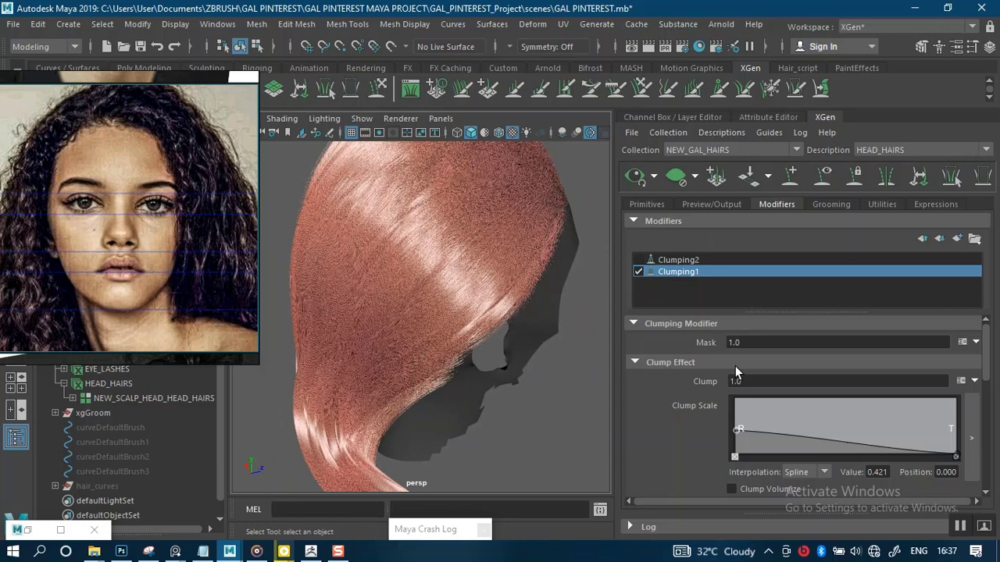
{"action": "left_click", "coordinate": [791, 435]}
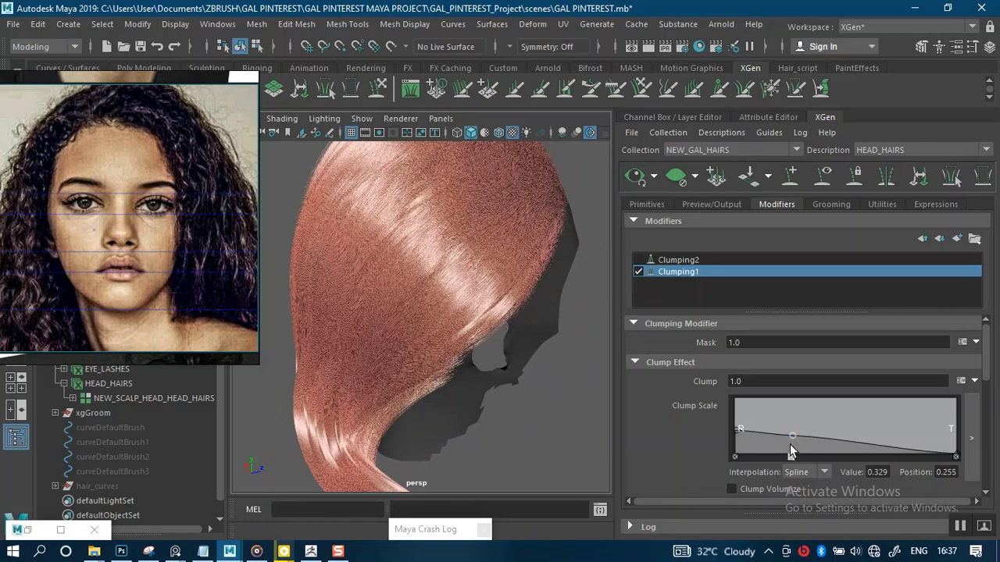
{"action": "left_click_drag", "start_coordinate": [792, 436], "coordinate": [763, 446]}
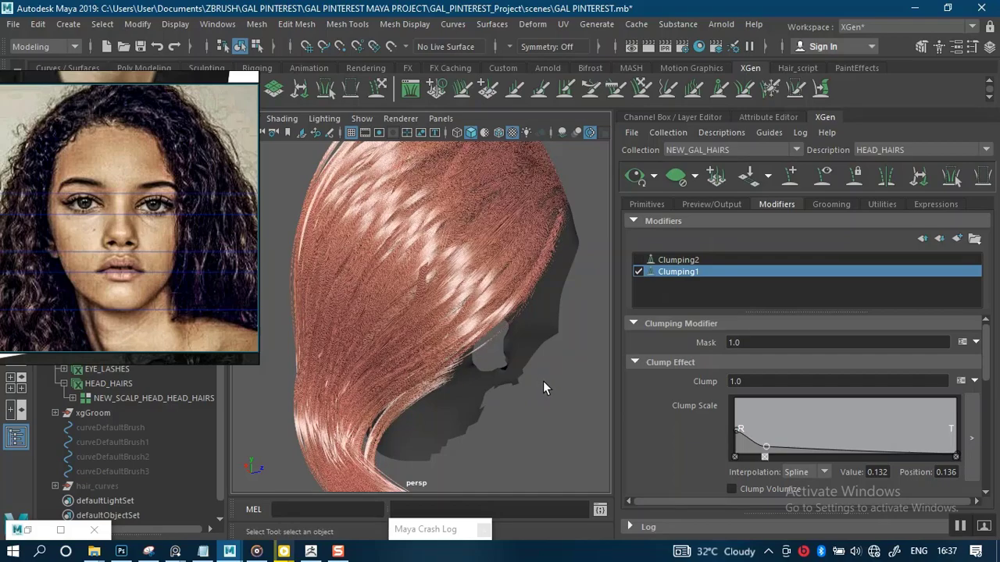
Turn the Clumping2 modifier of HEAD_HAIRS back on.
{"action": "left_click_drag", "start_coordinate": [543, 382], "coordinate": [480, 419], "text": "alt"}
{"action": "right_click_drag", "start_coordinate": [480, 420], "coordinate": [542, 360], "text": "alt"}
{"action": "left_click_drag", "start_coordinate": [542, 359], "coordinate": [562, 368], "text": "alt"}
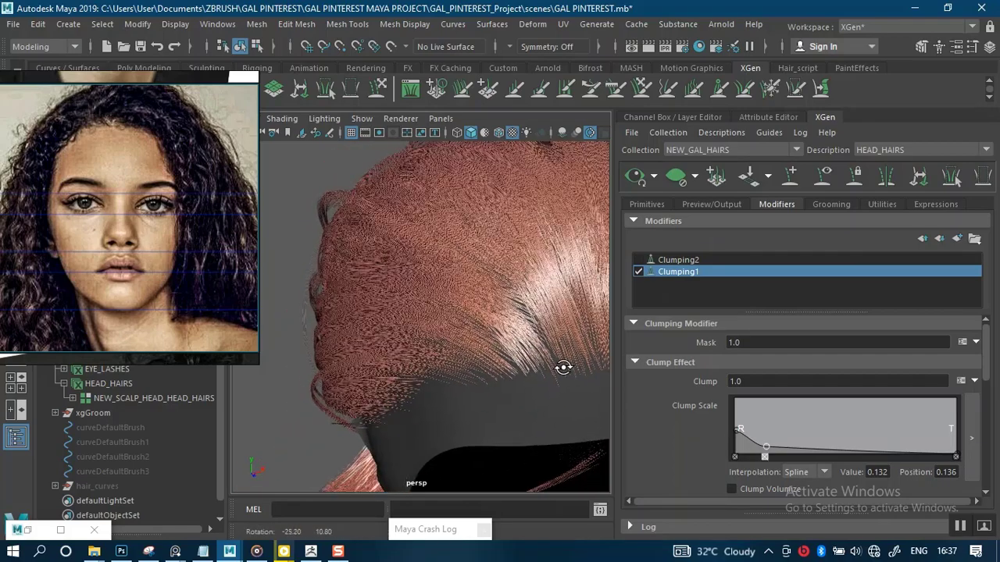
{"action": "mouse_move", "coordinate": [562, 368]}
{"action": "right_mouse_down", "text": "alt"}
{"action": "mouse_move", "coordinate": [565, 382]}
{"action": "mouse_move", "coordinate": [517, 357]}
{"action": "mouse_move", "coordinate": [545, 368]}
{"action": "right_mouse_up", "text": "alt"}
{"action": "left_click_drag", "start_coordinate": [544, 368], "coordinate": [600, 306], "text": "alt"}
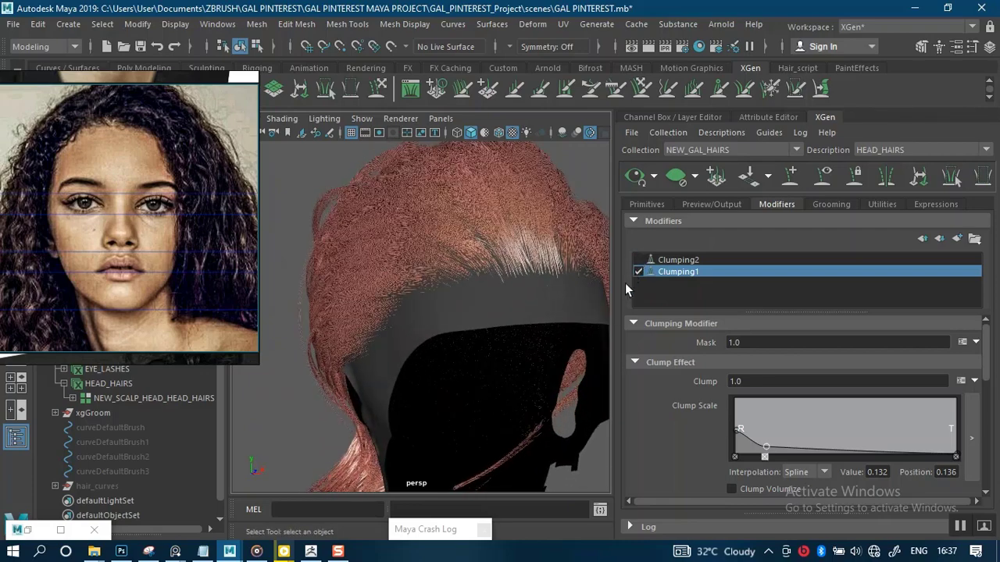
{"action": "left_click", "coordinate": [639, 261]}
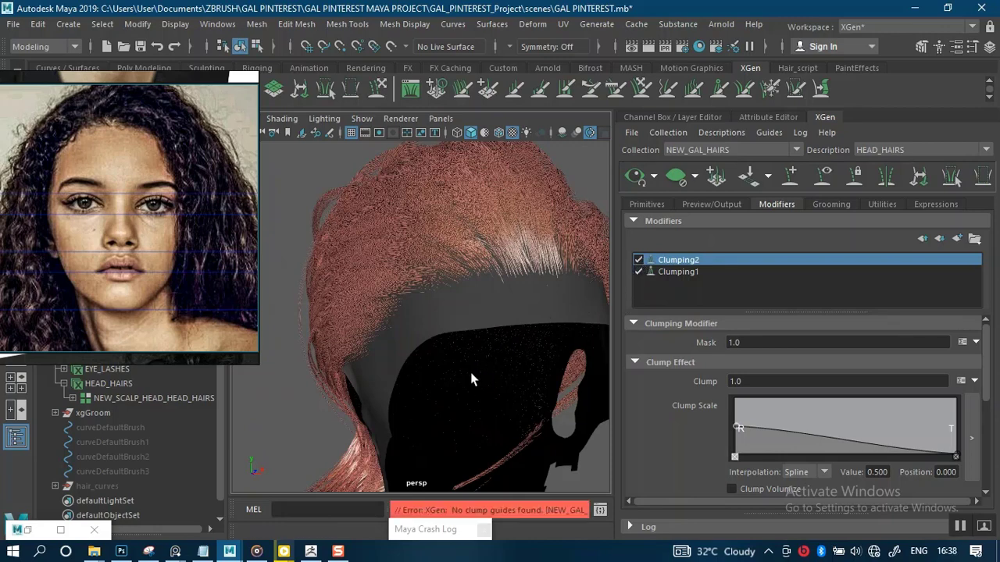
{"action": "left_click_drag", "start_coordinate": [489, 364], "coordinate": [534, 357], "text": "alt"}
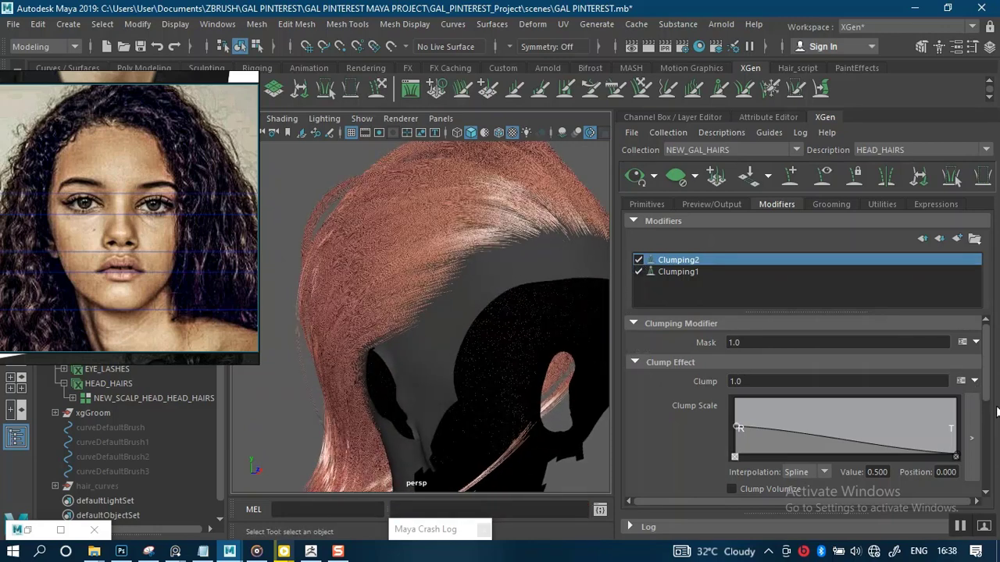
Generate and save clumping maps for Clumping2 with a density of 3 and a mask of 0.8.
{"action": "left_click_drag", "start_coordinate": [987, 396], "coordinate": [989, 482]}
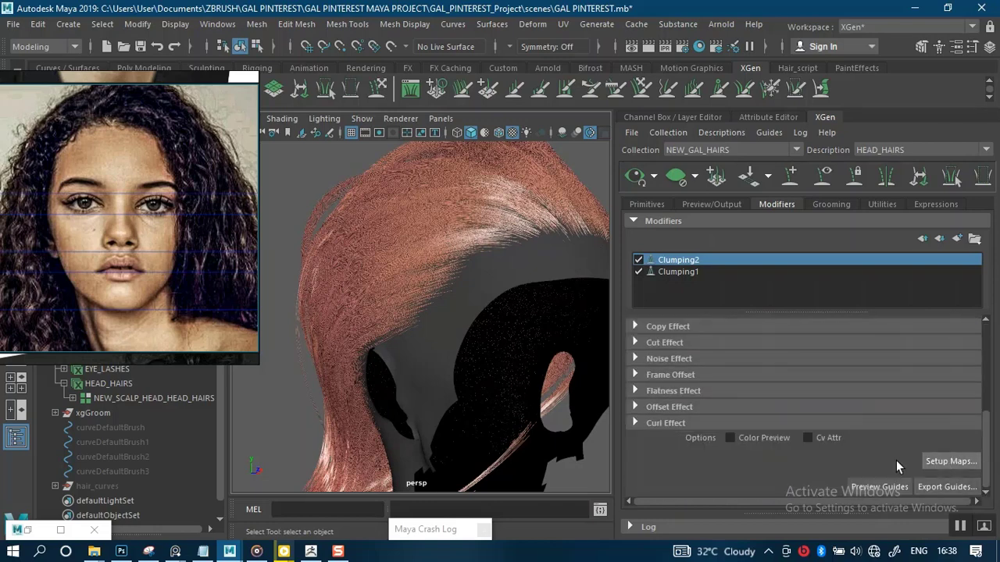
{"action": "left_click", "coordinate": [949, 462]}
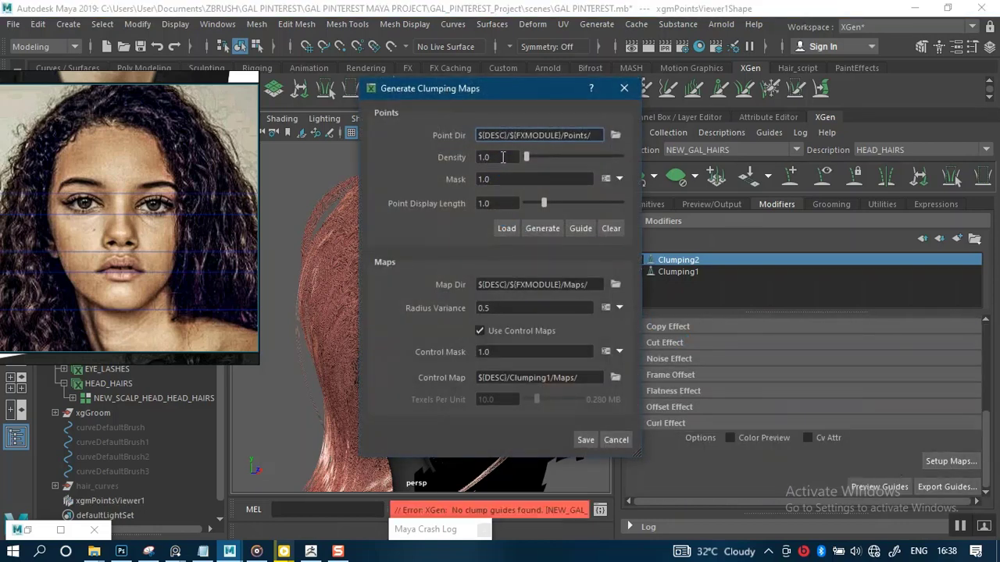
{"action": "key", "text": "Tab"}
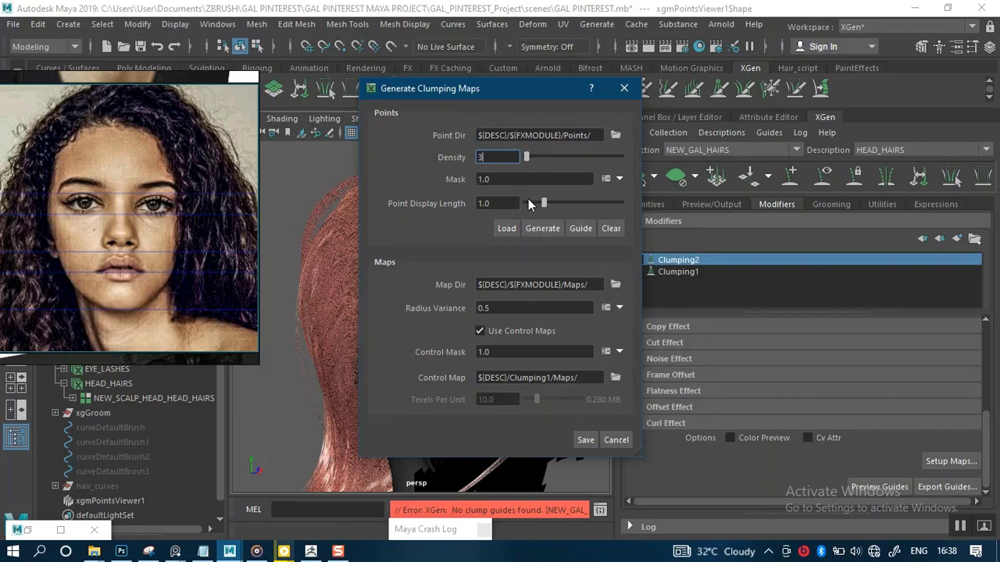
{"action": "left_click_drag", "start_coordinate": [501, 95], "coordinate": [605, 142]}
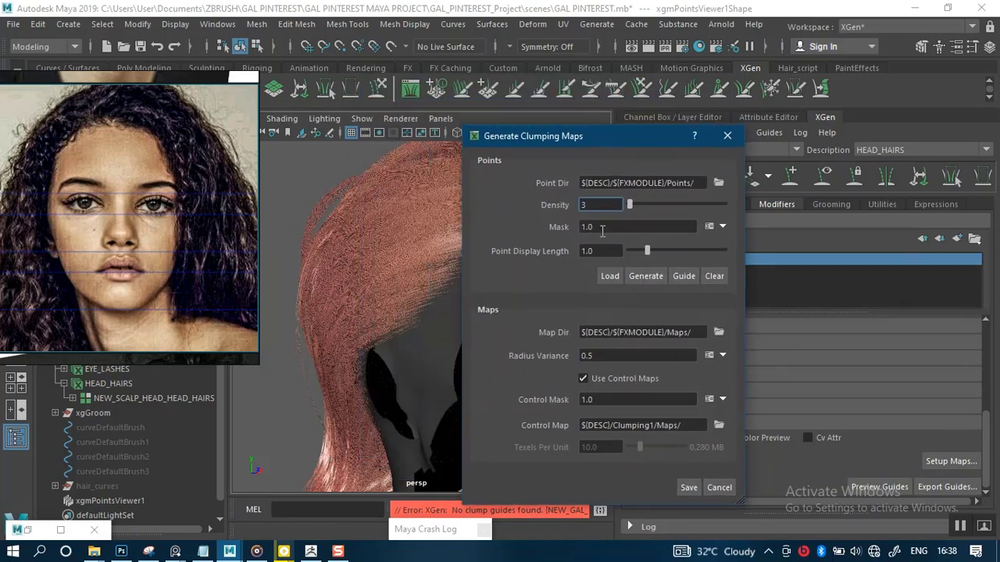
{"action": "key", "text": "Tab"}
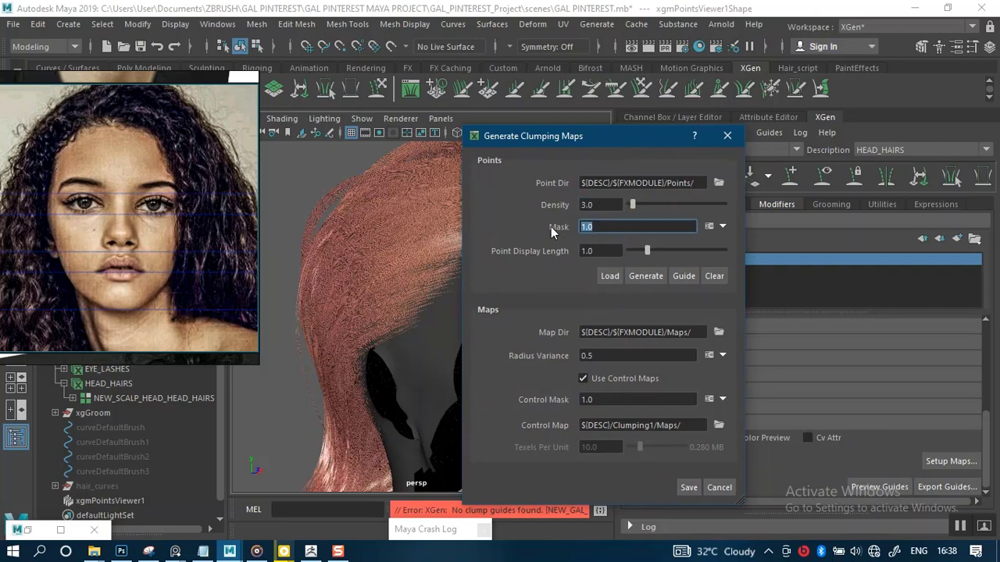
{"action": "type", "text": "0.8"}
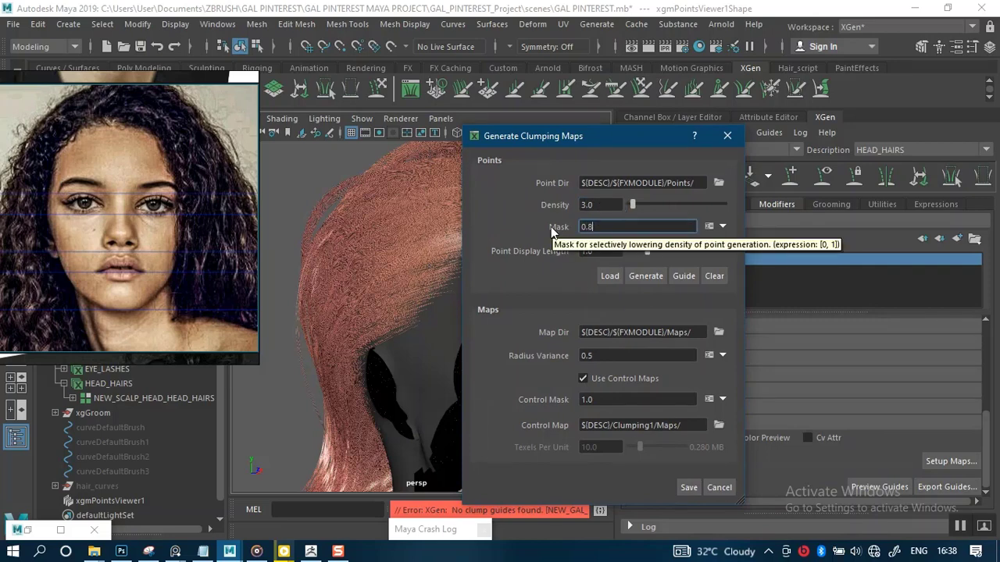
{"action": "left_click", "coordinate": [646, 276]}
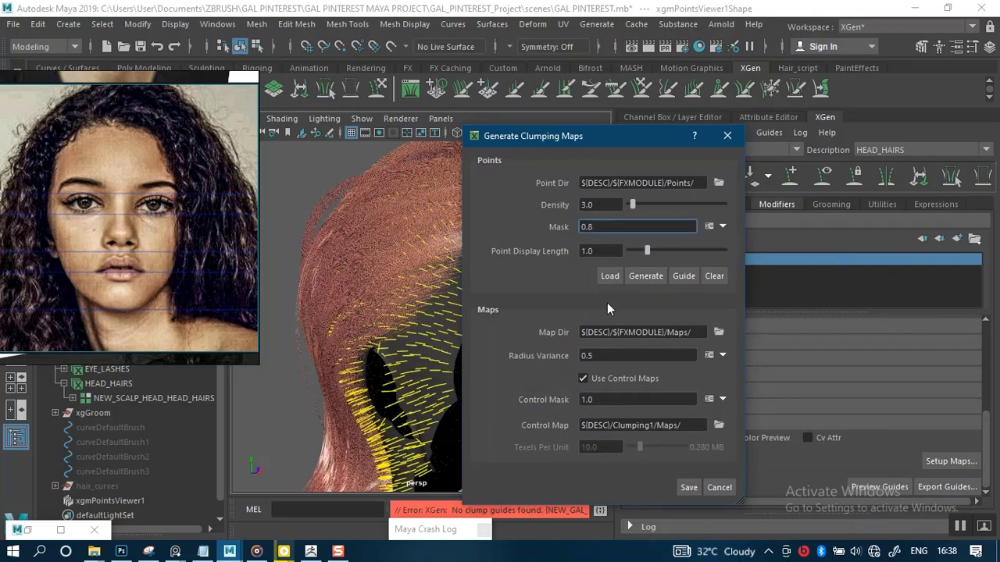
{"action": "left_click", "coordinate": [688, 488]}
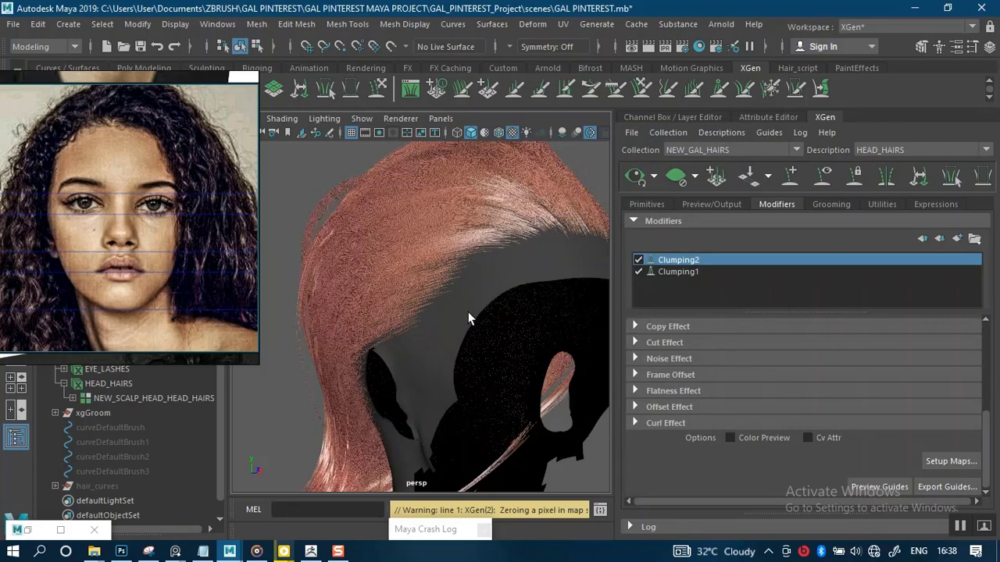
Regenerate and save the clumping maps of Clumping2 with a density of 9.
{"action": "left_click_drag", "start_coordinate": [468, 314], "coordinate": [469, 267], "text": "alt"}
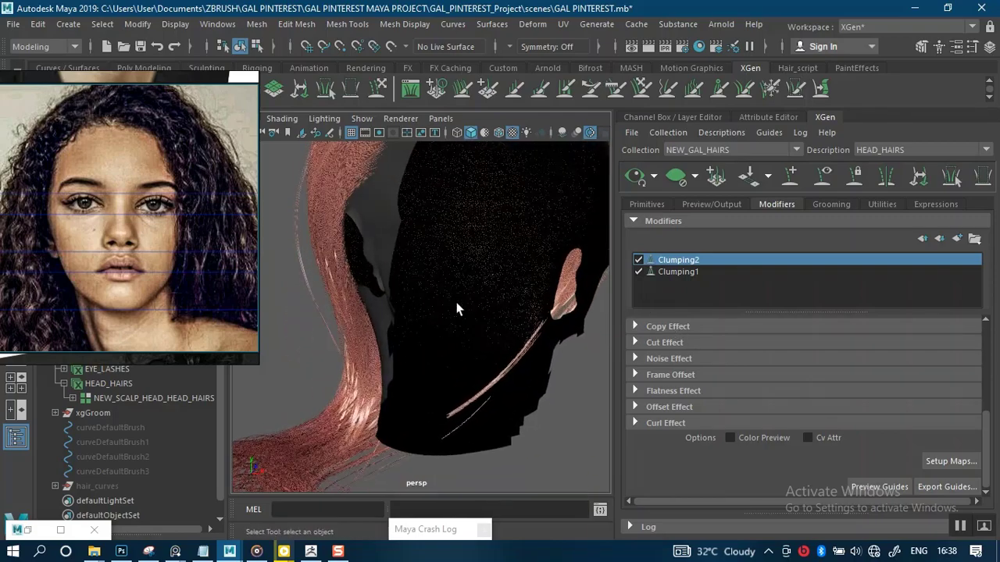
{"action": "left_click_drag", "start_coordinate": [457, 309], "coordinate": [531, 306], "text": "alt"}
{"action": "middle_click_drag", "start_coordinate": [503, 300], "coordinate": [499, 243], "text": "alt"}
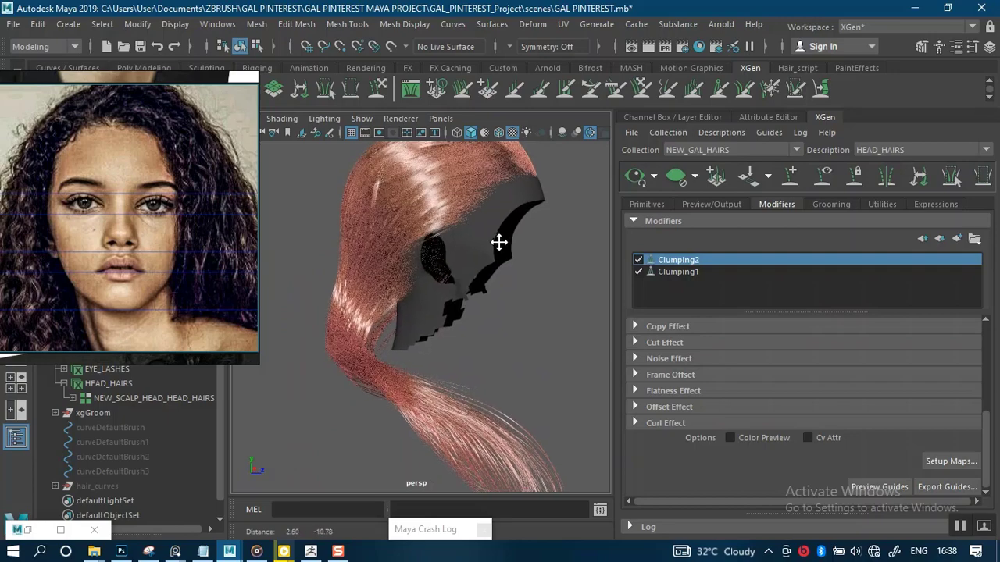
{"action": "left_click_drag", "start_coordinate": [500, 242], "coordinate": [463, 291], "text": "alt"}
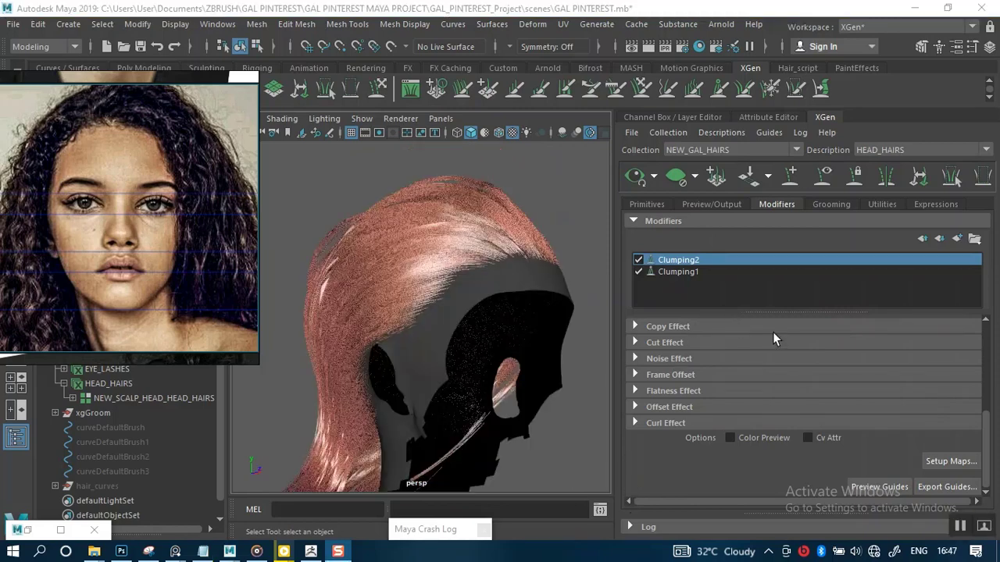
{"action": "left_click", "coordinate": [946, 461]}
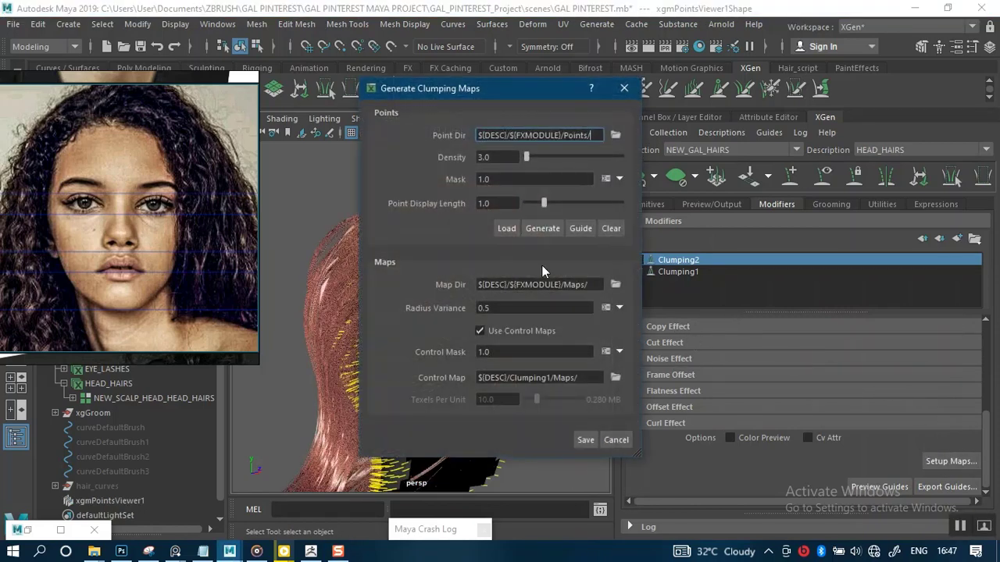
{"action": "double_click", "coordinate": [509, 159]}
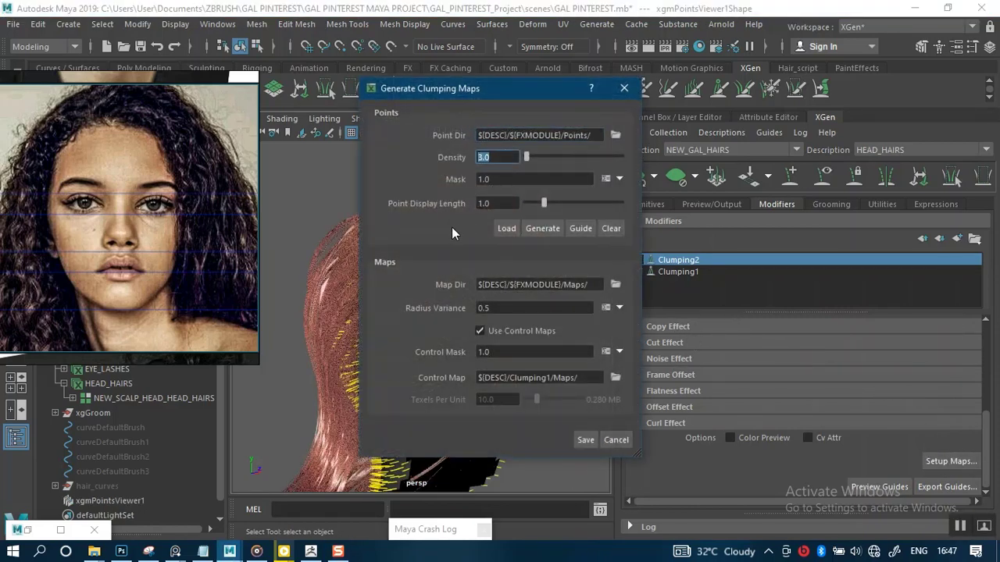
{"action": "type", "text": "9"}
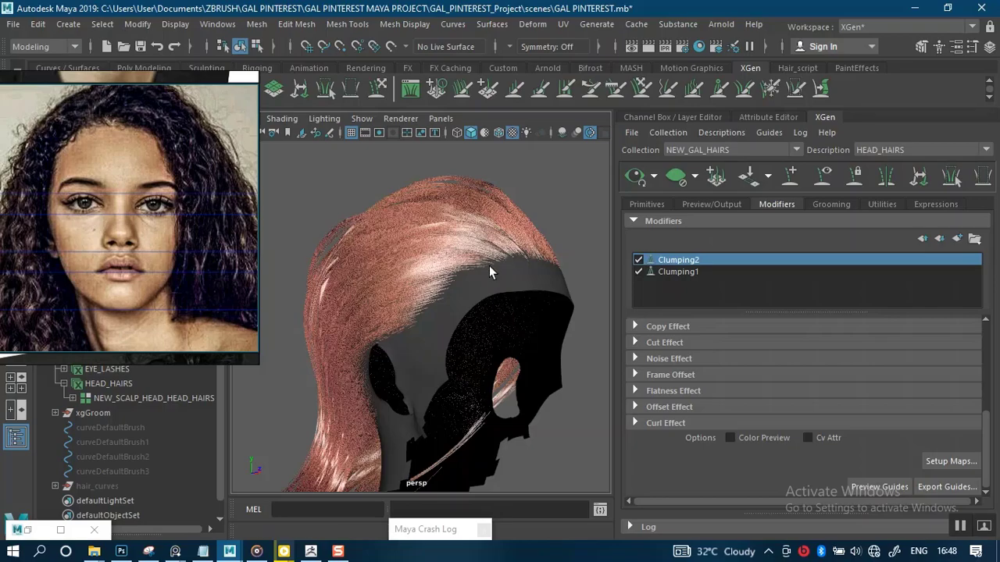
Regenerate and save the clumping maps of Clumping2 with the mask at 1.0.
{"action": "left_click_drag", "start_coordinate": [482, 318], "coordinate": [496, 305], "text": "alt"}
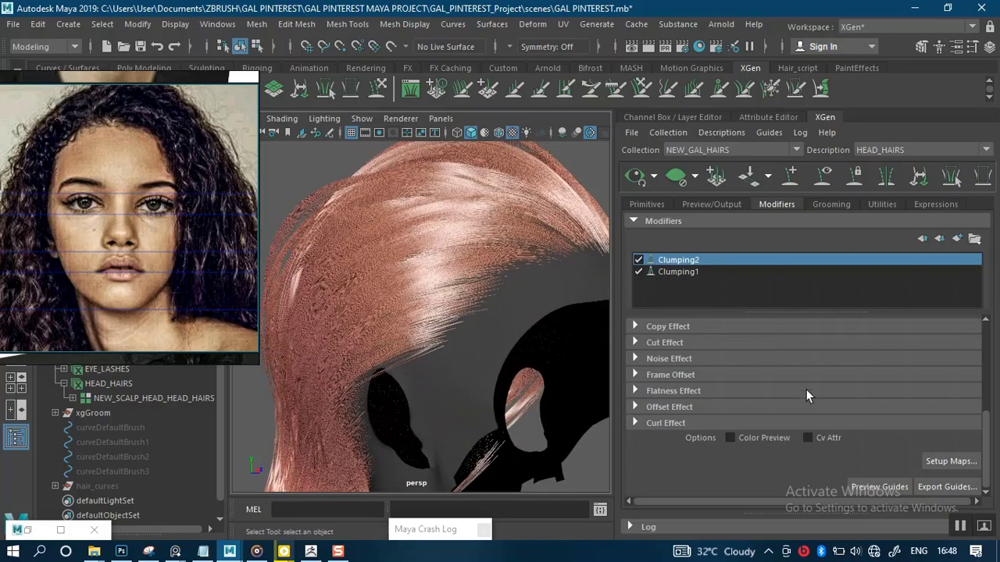
{"action": "left_click", "coordinate": [939, 462]}
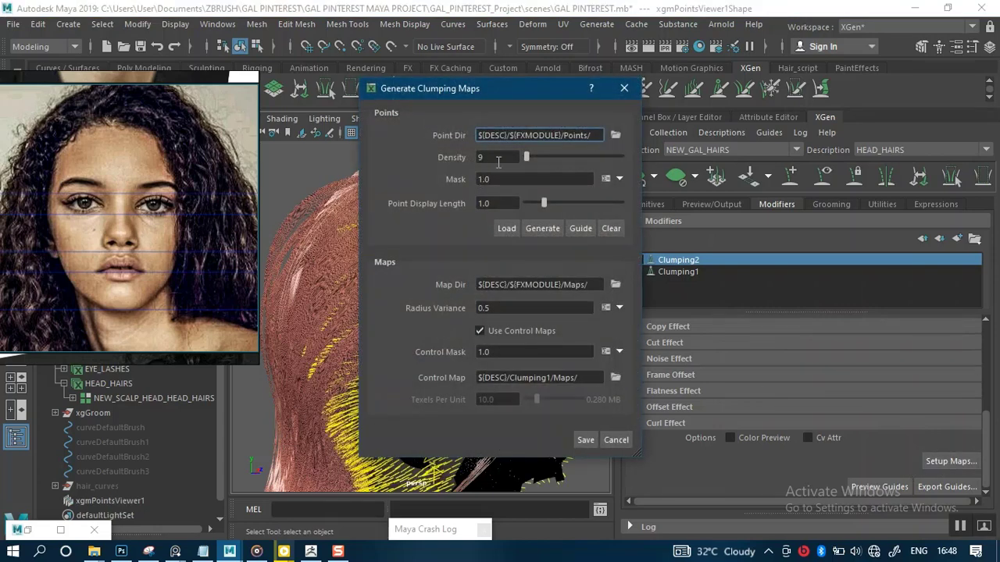
{"action": "double_click", "coordinate": [497, 159]}
{"action": "left_click", "coordinate": [544, 231]}
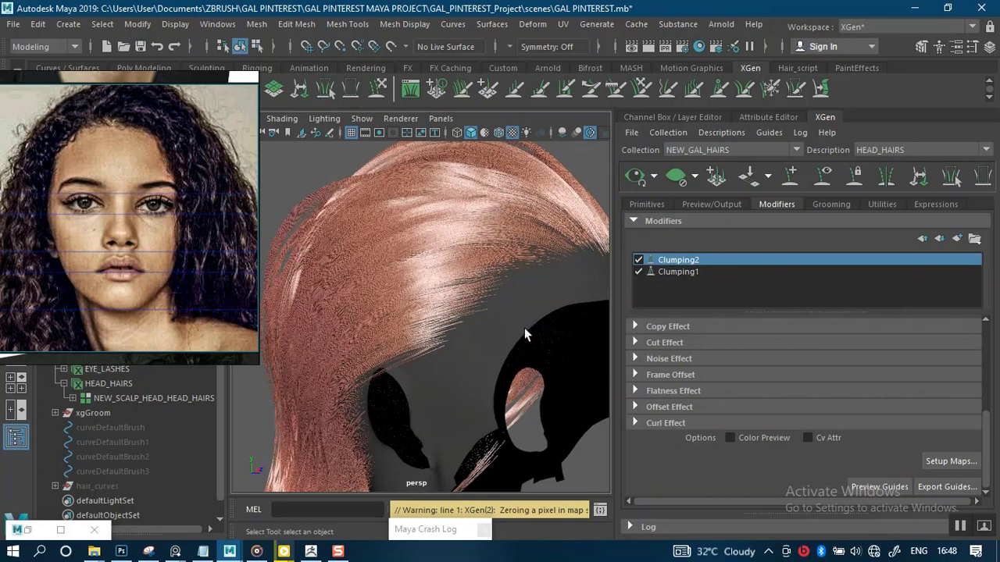
Add a third Clumping modifier to the HEAD_HAIRS description.
{"action": "left_click", "coordinate": [957, 238]}
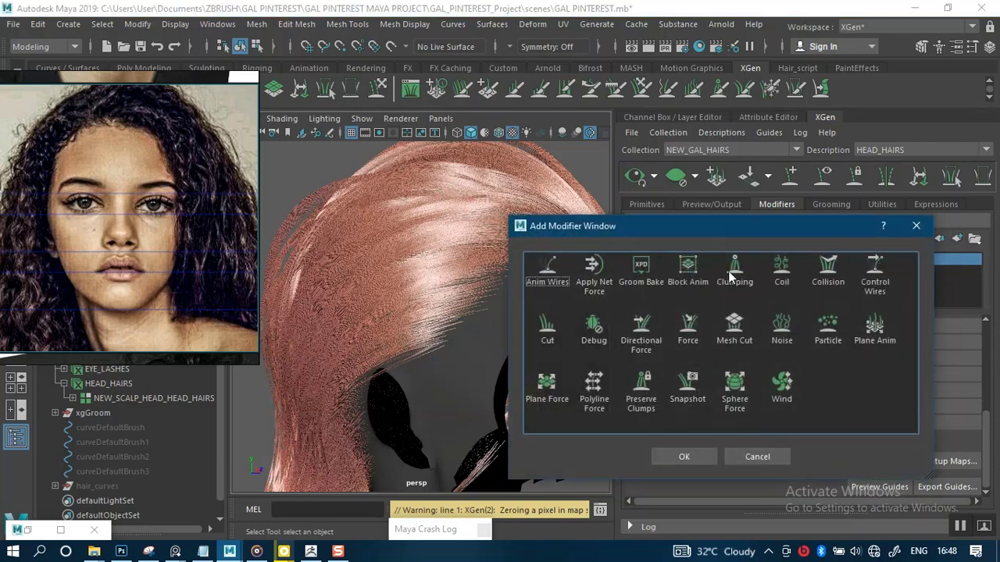
{"action": "left_click", "coordinate": [733, 275]}
{"action": "left_click", "coordinate": [682, 457]}
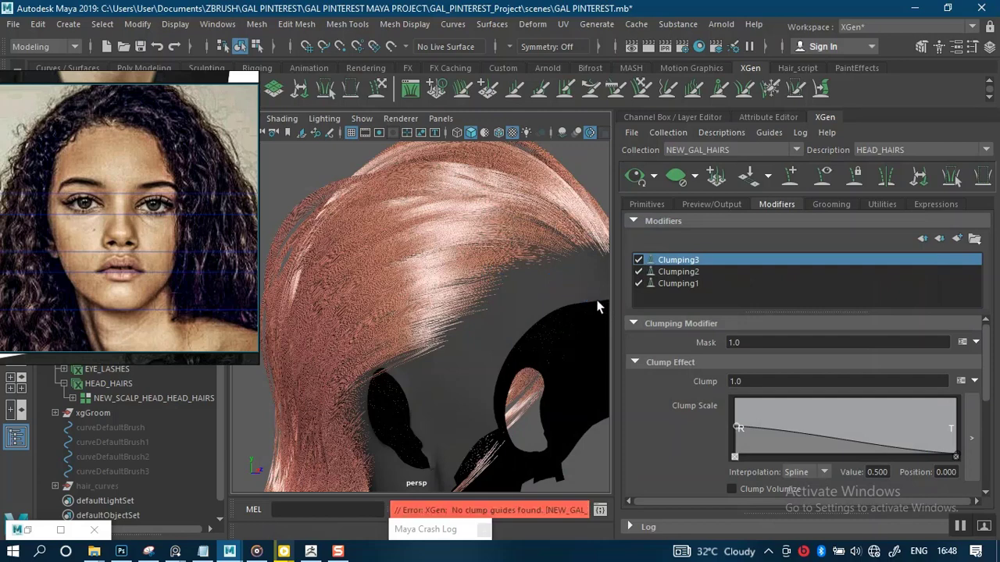
Generate and save clumping maps for Clumping3 with a density of 9.
{"action": "left_click_drag", "start_coordinate": [990, 396], "coordinate": [980, 488]}
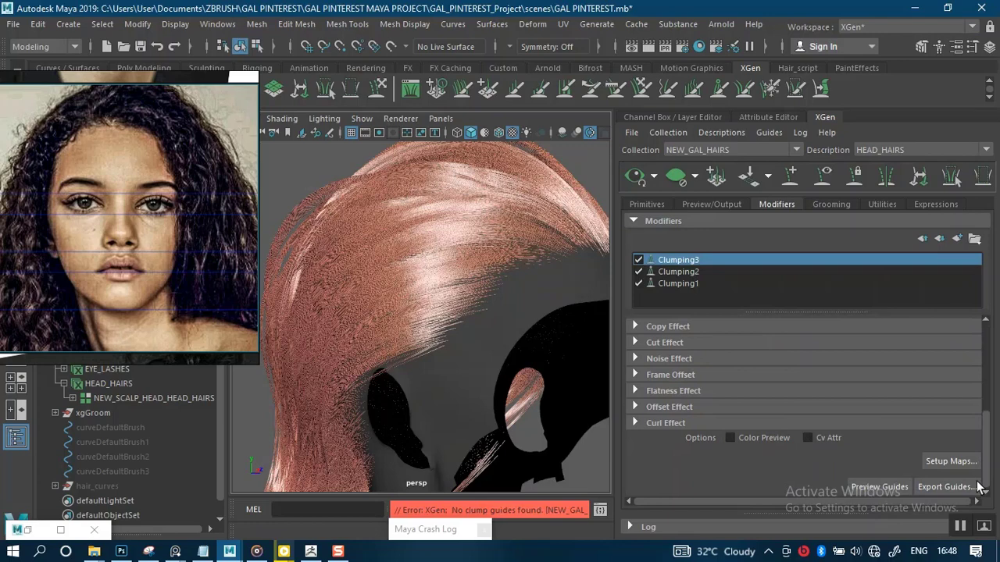
{"action": "left_click", "coordinate": [942, 461]}
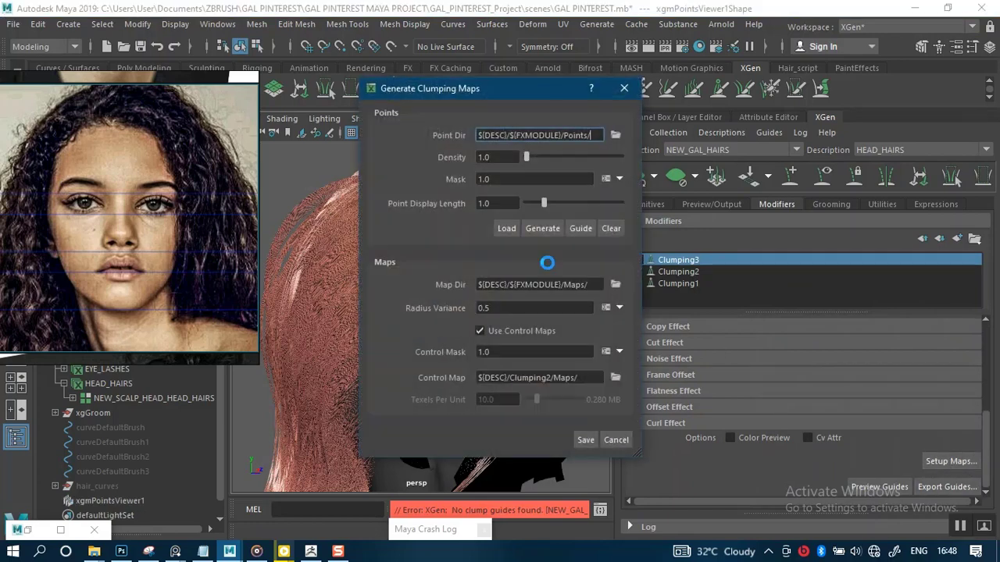
{"action": "left_click", "coordinate": [480, 157]}
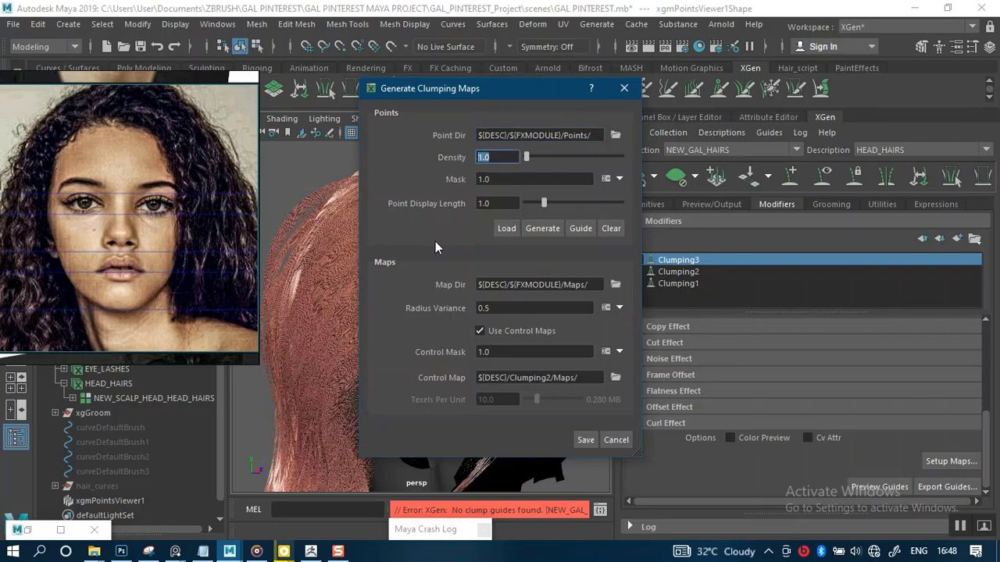
{"action": "type", "text": "9"}
{"action": "left_click", "coordinate": [533, 220]}
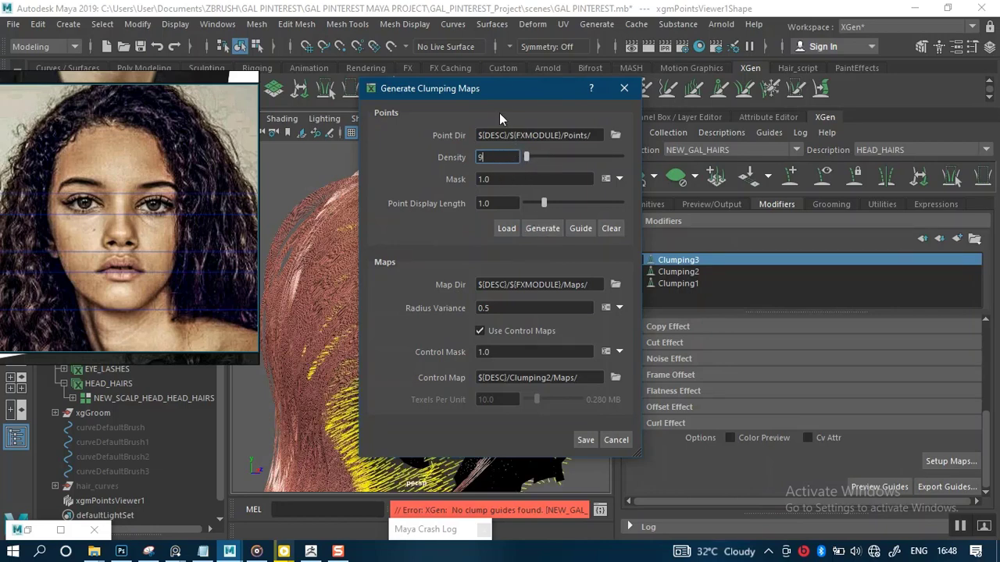
{"action": "left_click_drag", "start_coordinate": [483, 92], "coordinate": [759, 80]}
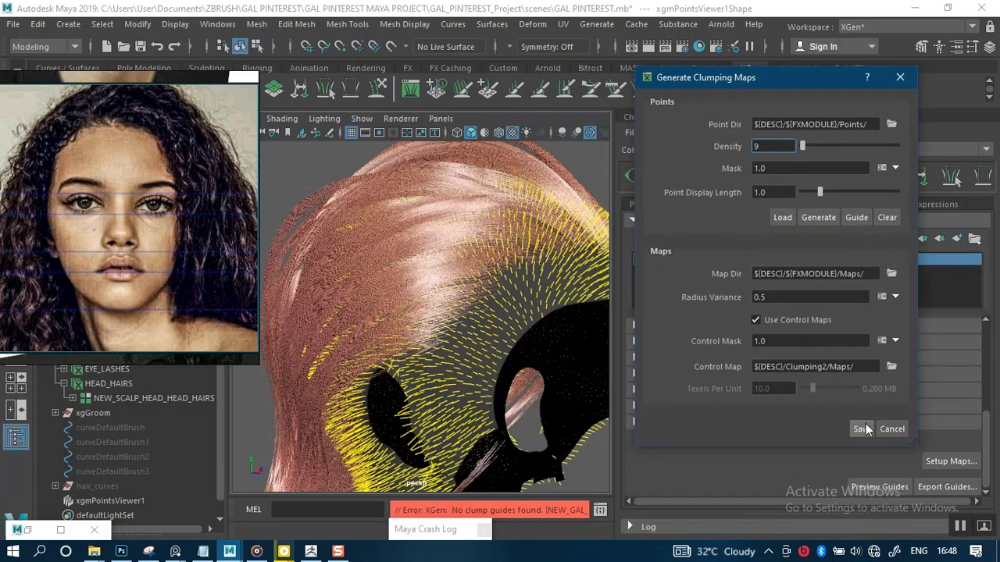
{"action": "left_click", "coordinate": [820, 219]}
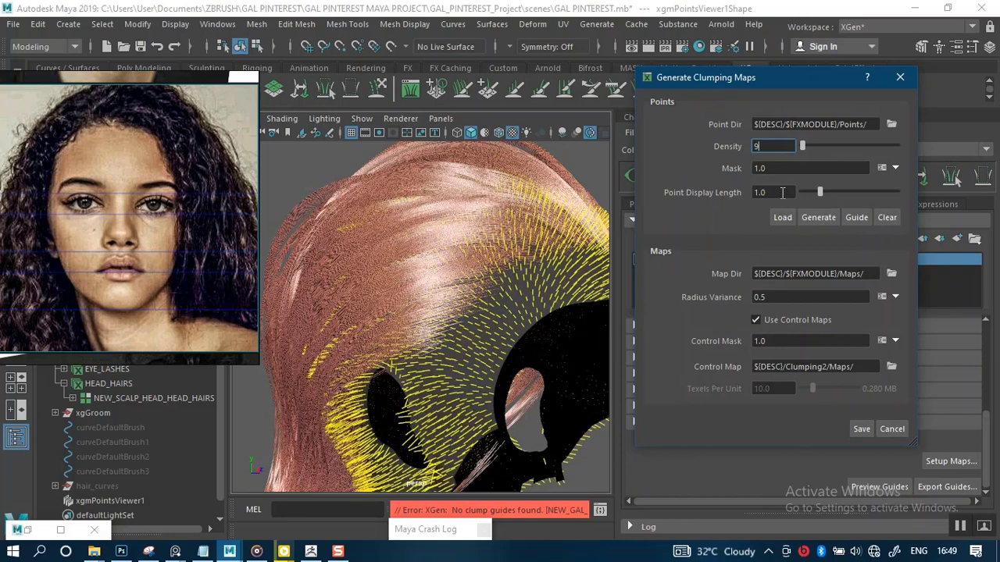
{"action": "left_click", "coordinate": [860, 429]}
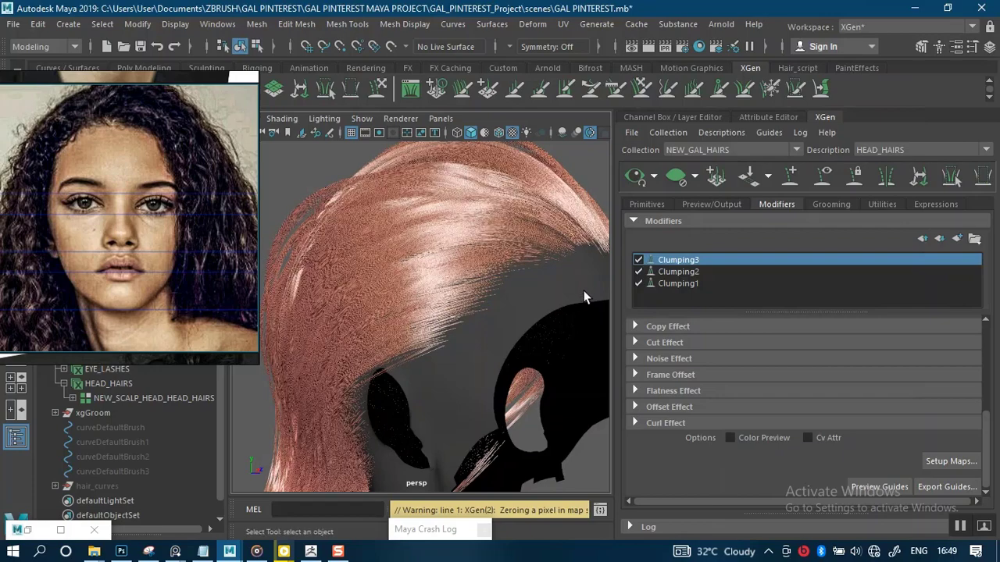
Examine the clumps along the hairline up close and turn off the Clumping3 modifier.
{"action": "left_click_drag", "start_coordinate": [542, 315], "coordinate": [411, 271], "text": "alt"}
{"action": "right_click_drag", "start_coordinate": [509, 306], "coordinate": [546, 356], "text": "alt"}
{"action": "left_click_drag", "start_coordinate": [547, 356], "coordinate": [536, 255], "text": "alt"}
{"action": "scroll", "coordinate": [536, 255], "scroll_direction": "up", "scroll_amount": 5}
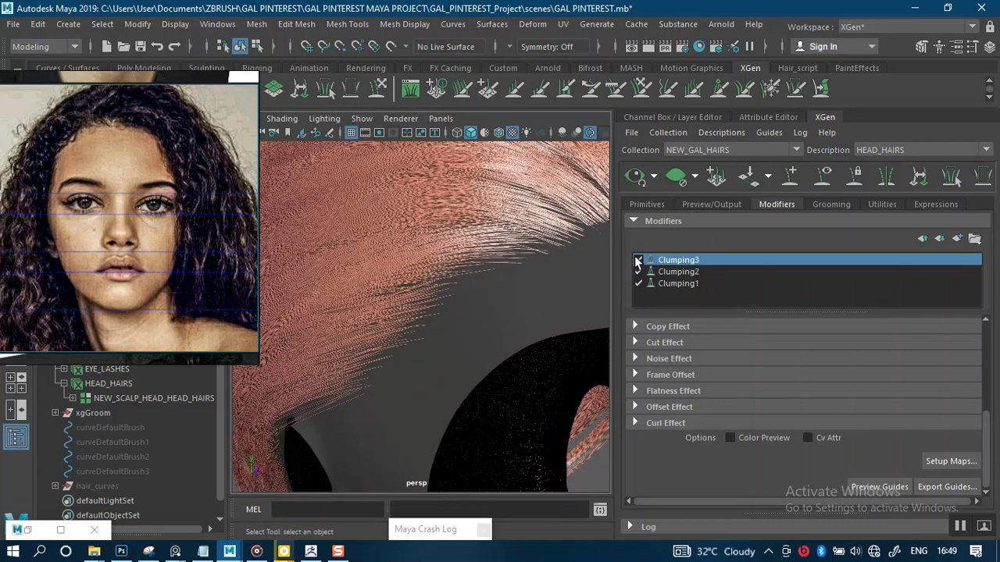
{"action": "left_click", "coordinate": [639, 259]}
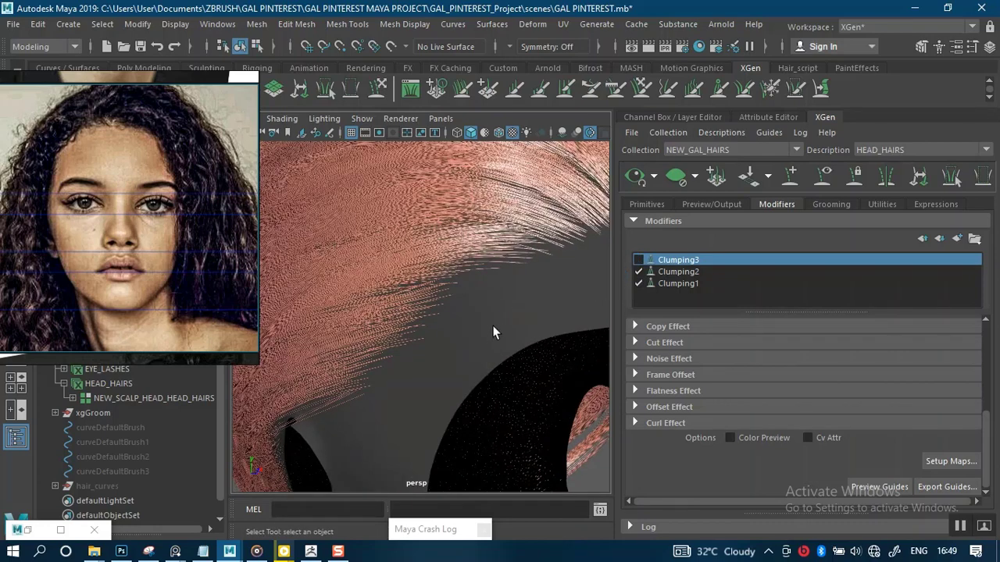
Turn Clumping2 off and back on to compare its effect on the front hairline.
{"action": "scroll", "coordinate": [542, 308], "scroll_direction": "down", "scroll_amount": 5}
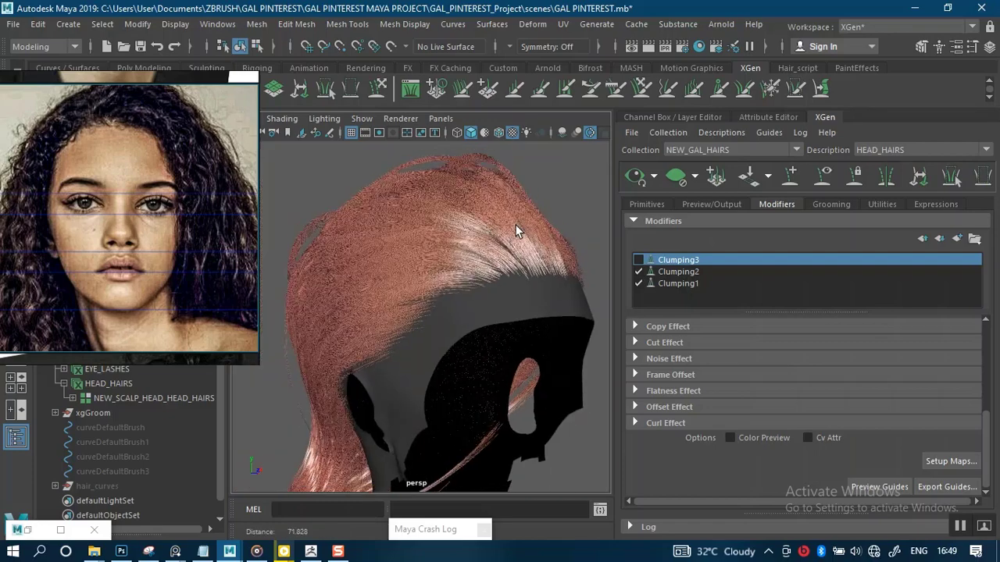
{"action": "left_click", "coordinate": [638, 272]}
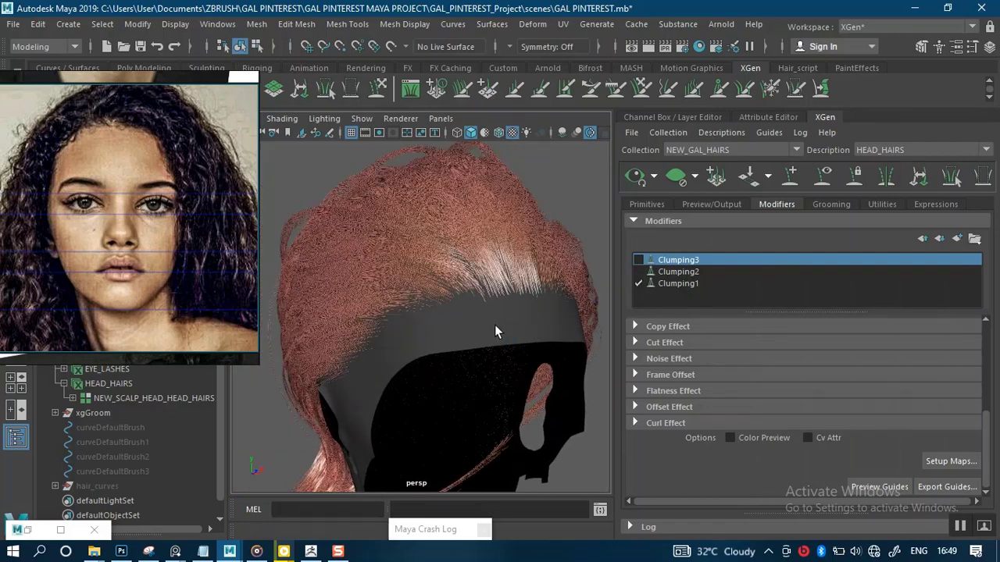
{"action": "scroll", "coordinate": [539, 310], "scroll_direction": "up", "scroll_amount": 3}
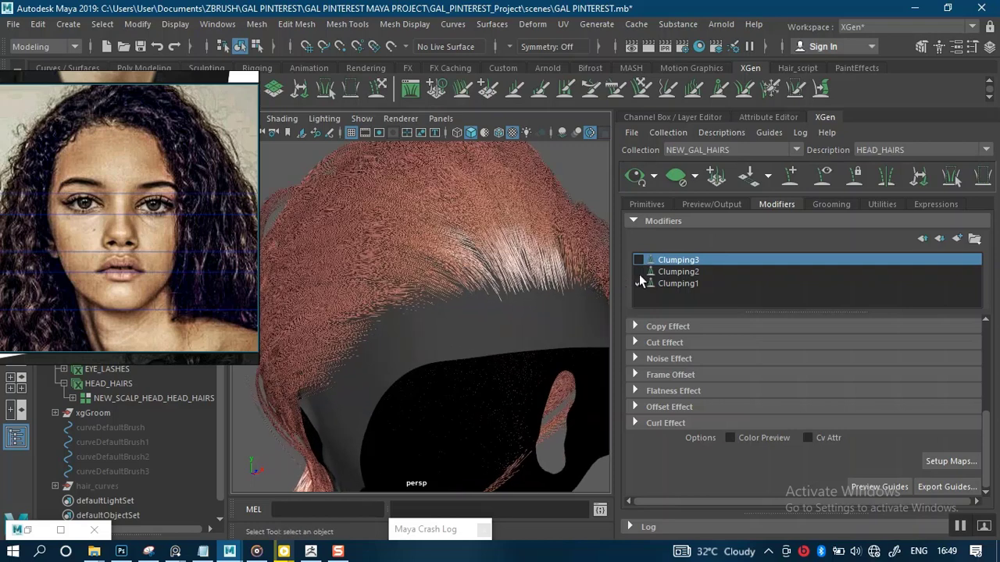
{"action": "left_click", "coordinate": [638, 272]}
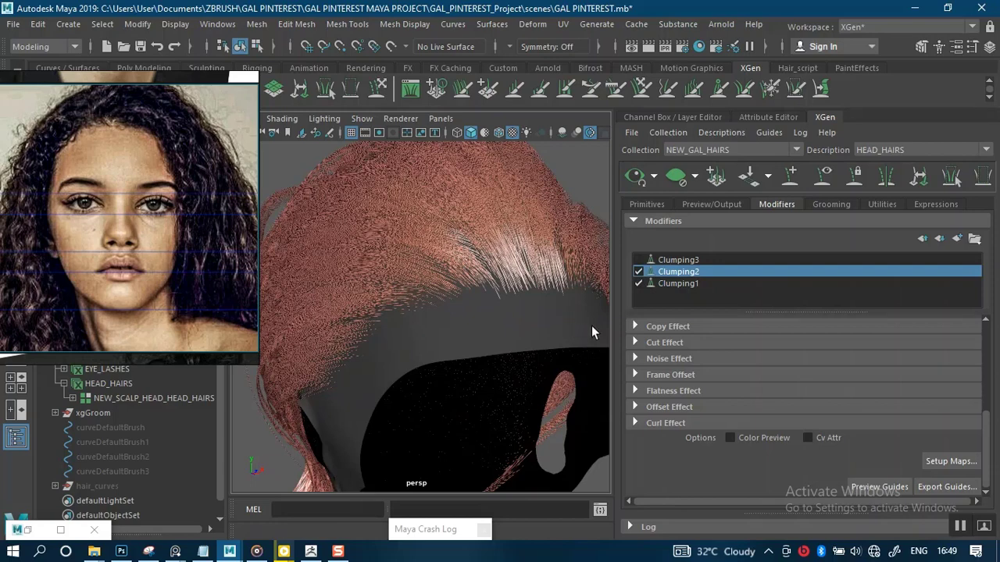
Add a Clump Scale ramp point to Clumping2 at position 0.172 with value 0.132.
{"action": "left_click_drag", "start_coordinate": [986, 426], "coordinate": [976, 361]}
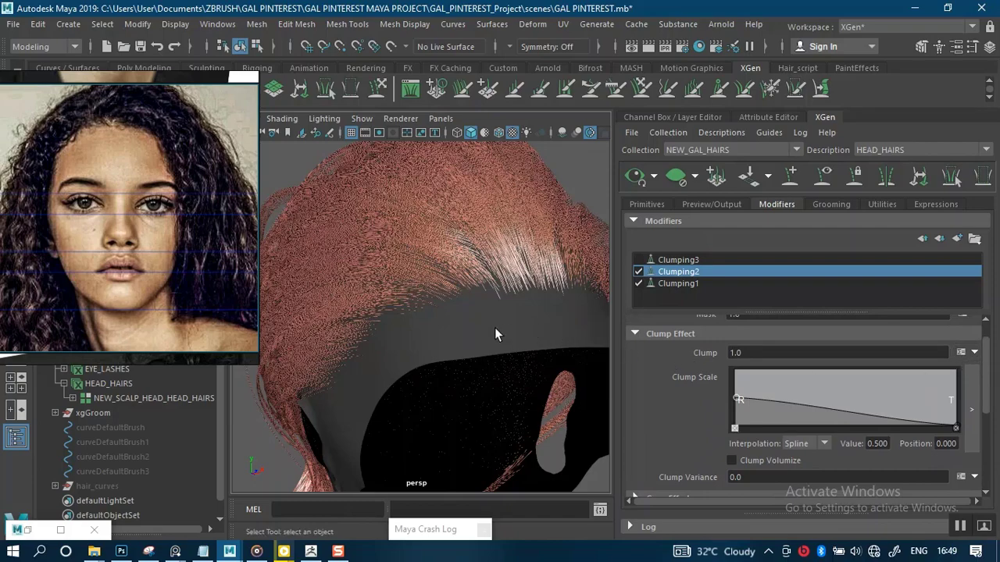
{"action": "left_click_drag", "start_coordinate": [445, 336], "coordinate": [642, 348], "text": "alt"}
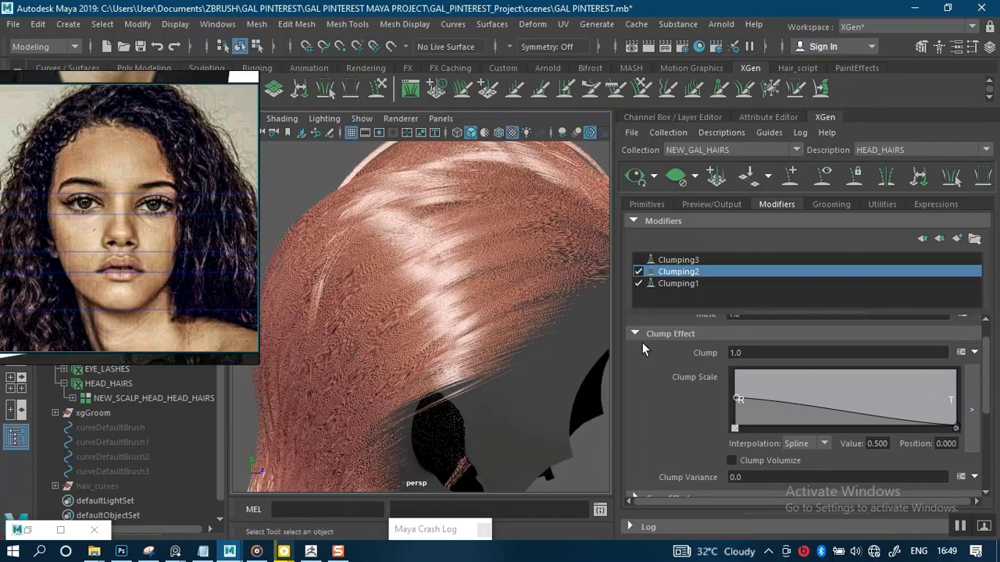
{"action": "left_click", "coordinate": [777, 402]}
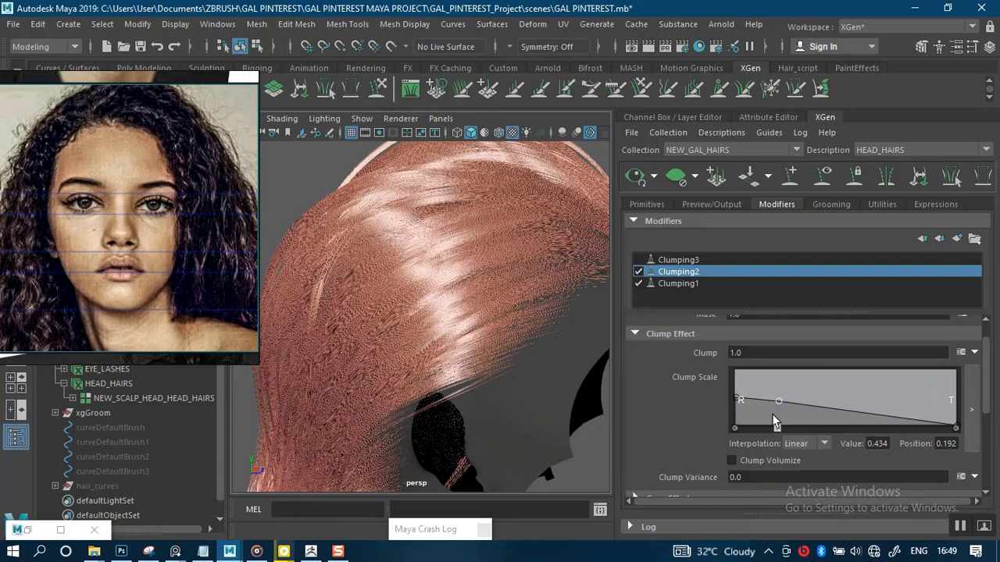
{"action": "left_click_drag", "start_coordinate": [778, 401], "coordinate": [772, 428]}
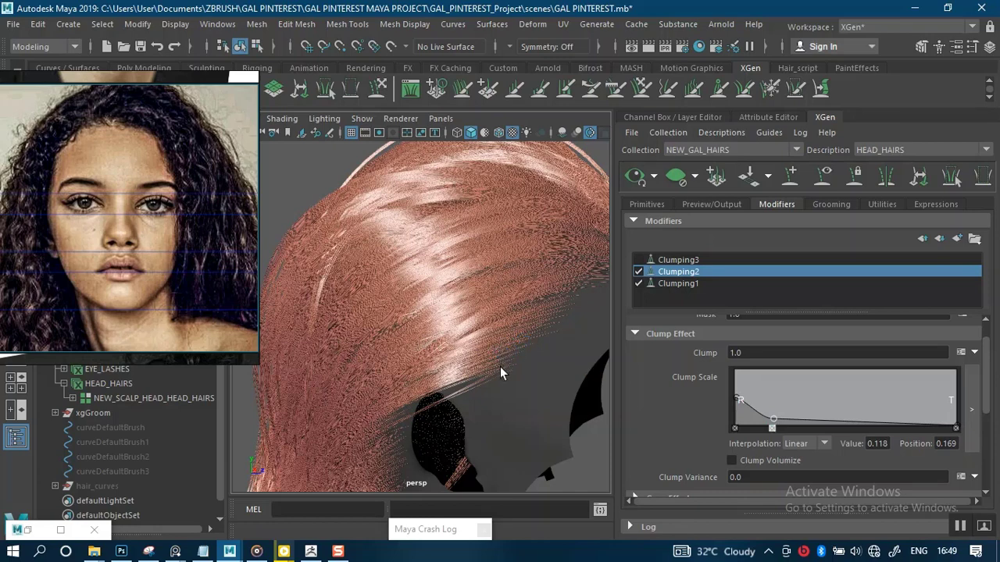
{"action": "key", "text": "ctrl+z"}
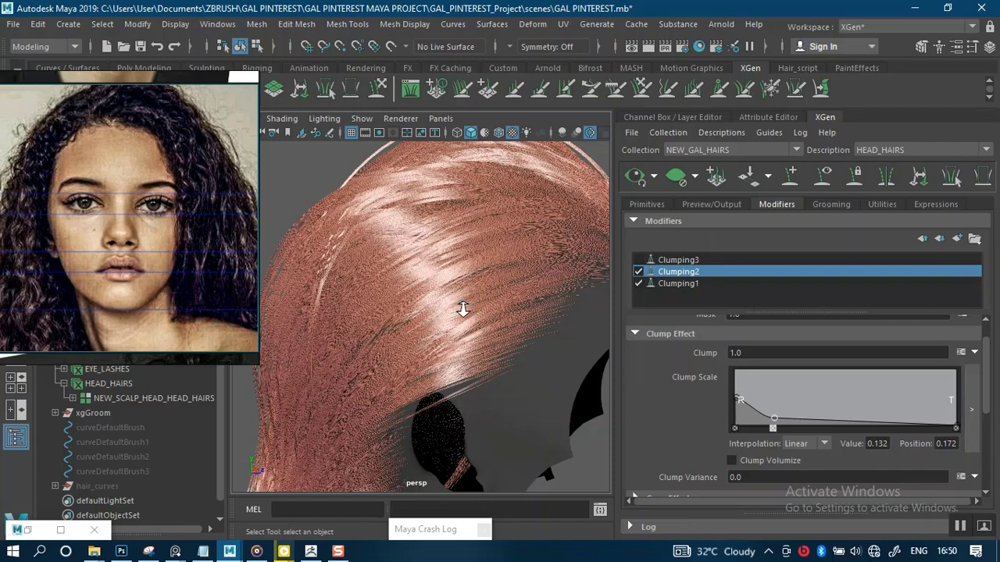
Compare the hair on the side of the head with Clumping2 disabled and enabled.
{"action": "left_click_drag", "start_coordinate": [464, 305], "coordinate": [547, 324], "text": "alt"}
{"action": "middle_click_drag", "start_coordinate": [497, 270], "coordinate": [508, 235], "text": "alt"}
{"action": "left_click_drag", "start_coordinate": [503, 300], "coordinate": [532, 300], "text": "alt"}
{"action": "left_click", "coordinate": [638, 271]}
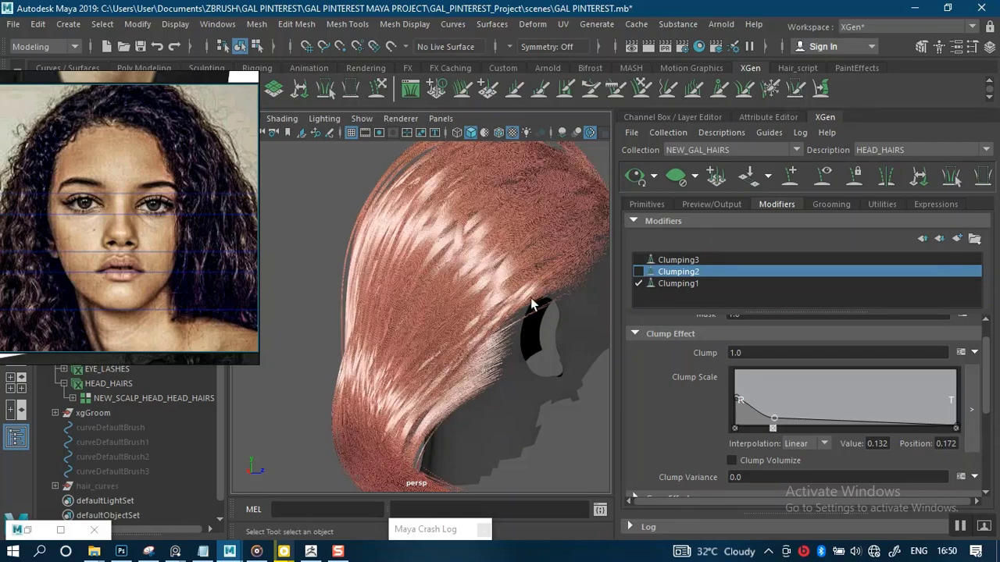
{"action": "right_click_drag", "start_coordinate": [525, 327], "coordinate": [573, 289], "text": "alt"}
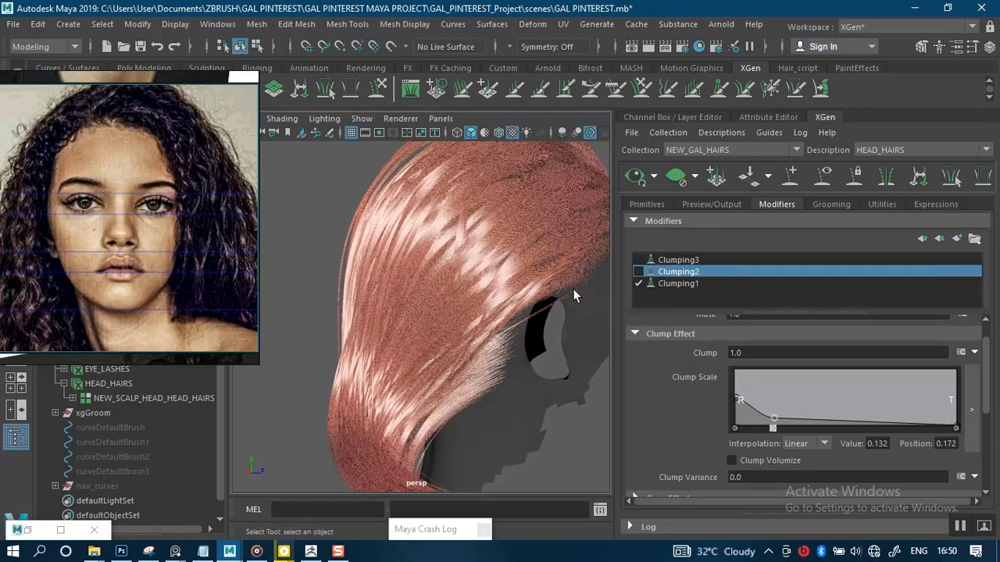
{"action": "left_click", "coordinate": [638, 271]}
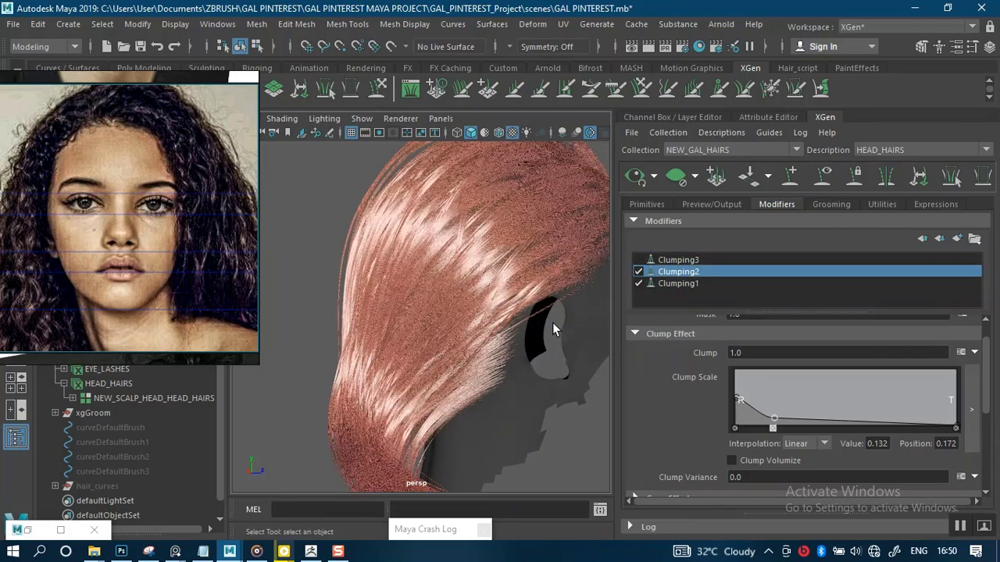
Add a Coil modifier to the HEAD_HAIRS description.
{"action": "left_click_drag", "start_coordinate": [552, 323], "coordinate": [526, 313], "text": "alt"}
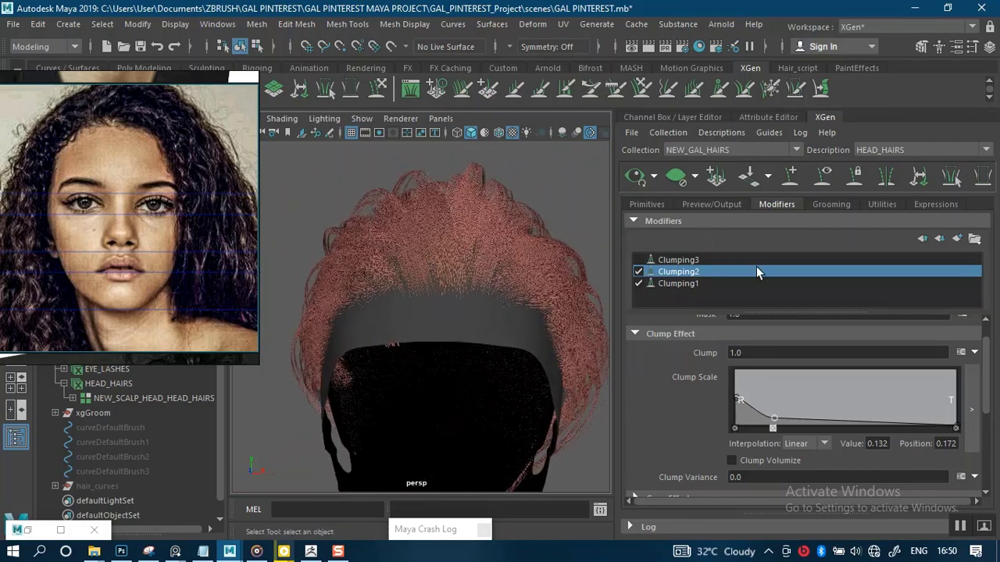
{"action": "left_click", "coordinate": [957, 238]}
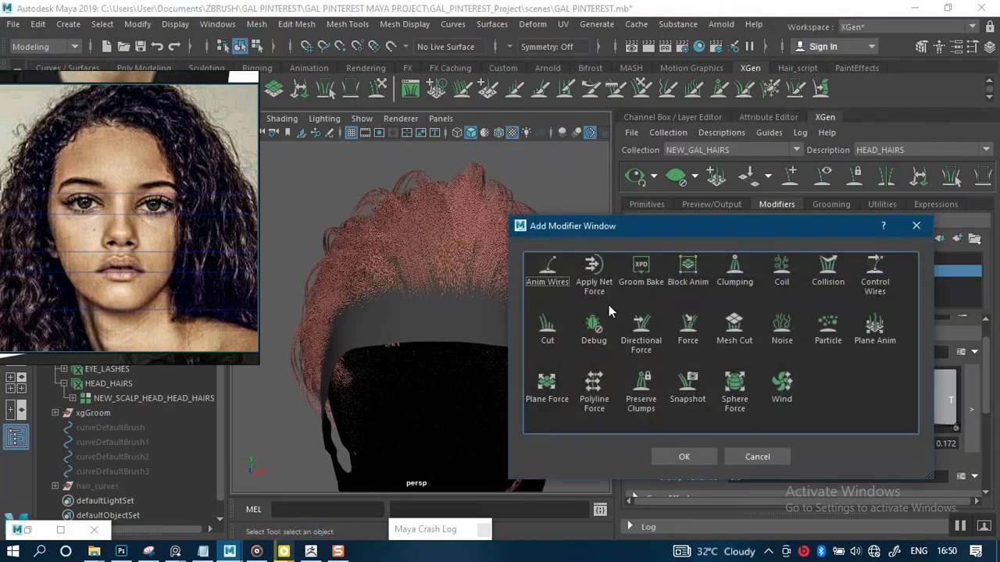
{"action": "left_click", "coordinate": [783, 270]}
{"action": "left_click", "coordinate": [684, 454]}
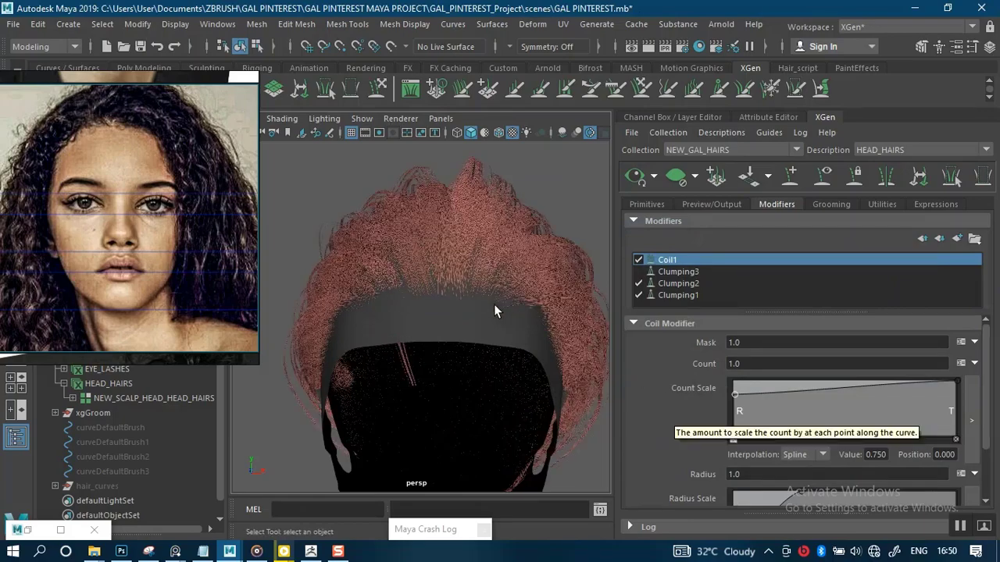
Set the Count of the Coil1 modifier to 15.
{"action": "left_click_drag", "start_coordinate": [462, 300], "coordinate": [444, 342], "text": "alt"}
{"action": "left_click_drag", "start_coordinate": [458, 417], "coordinate": [571, 265], "text": "alt"}
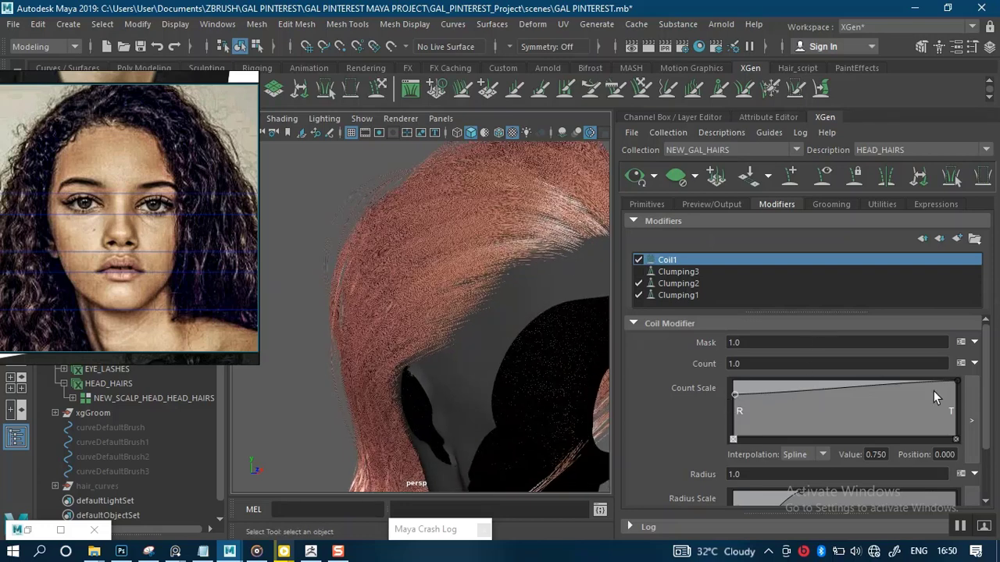
{"action": "left_click", "coordinate": [781, 364]}
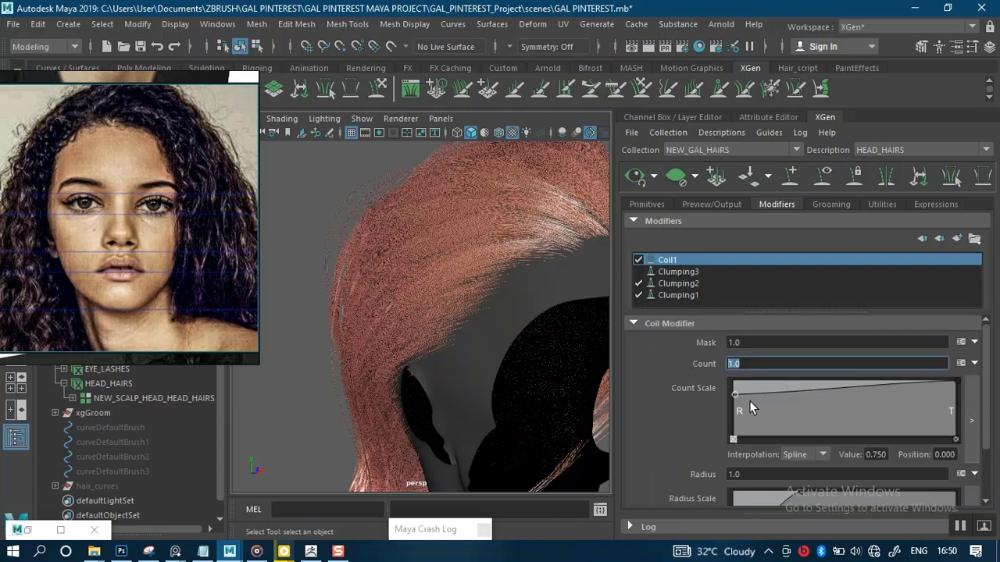
{"action": "type", "text": "15"}
{"action": "key", "text": "Return"}
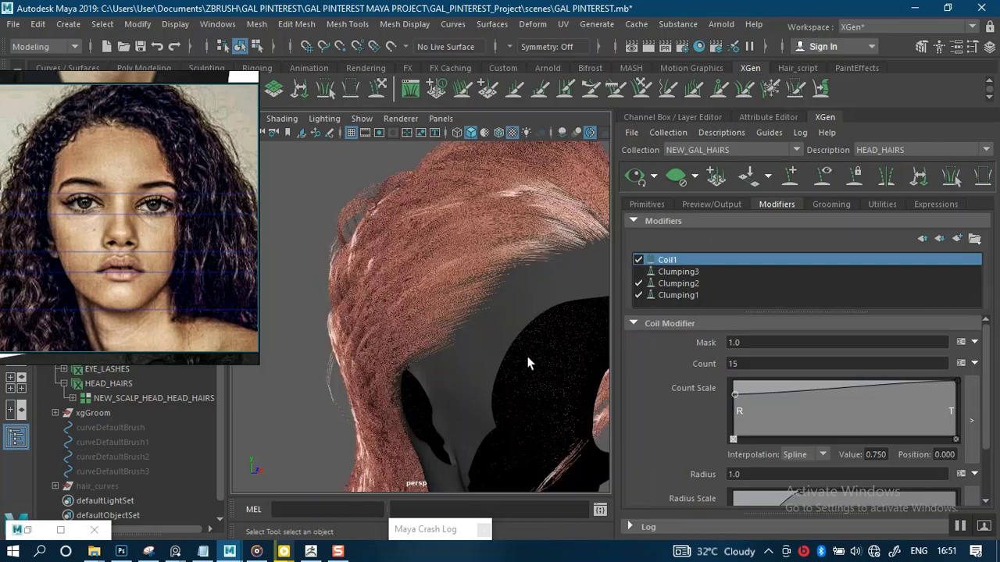
Examine the coiled hair from the lower lengths up to the hairline.
{"action": "scroll", "coordinate": [471, 224], "scroll_direction": "down", "scroll_amount": 6}
{"action": "middle_click_drag", "start_coordinate": [497, 287], "coordinate": [498, 244], "text": "alt"}
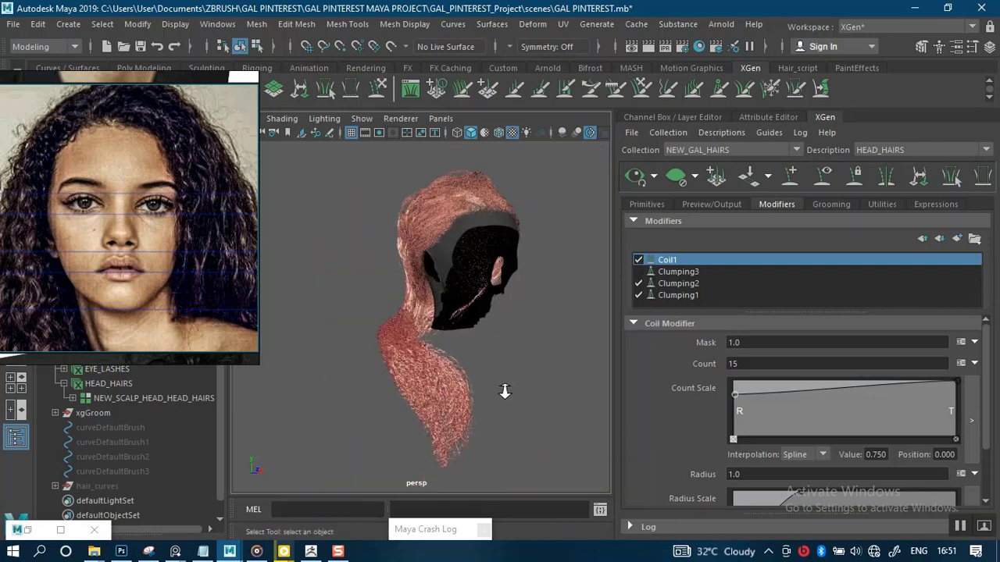
{"action": "scroll", "coordinate": [500, 414], "scroll_direction": "up", "scroll_amount": 4}
{"action": "middle_click_drag", "start_coordinate": [487, 364], "coordinate": [497, 281], "text": "alt"}
{"action": "mouse_move", "coordinate": [517, 328]}
{"action": "left_mouse_down", "text": "alt"}
{"action": "mouse_move", "coordinate": [451, 328]}
{"action": "mouse_move", "coordinate": [518, 328]}
{"action": "left_mouse_up", "text": "alt"}
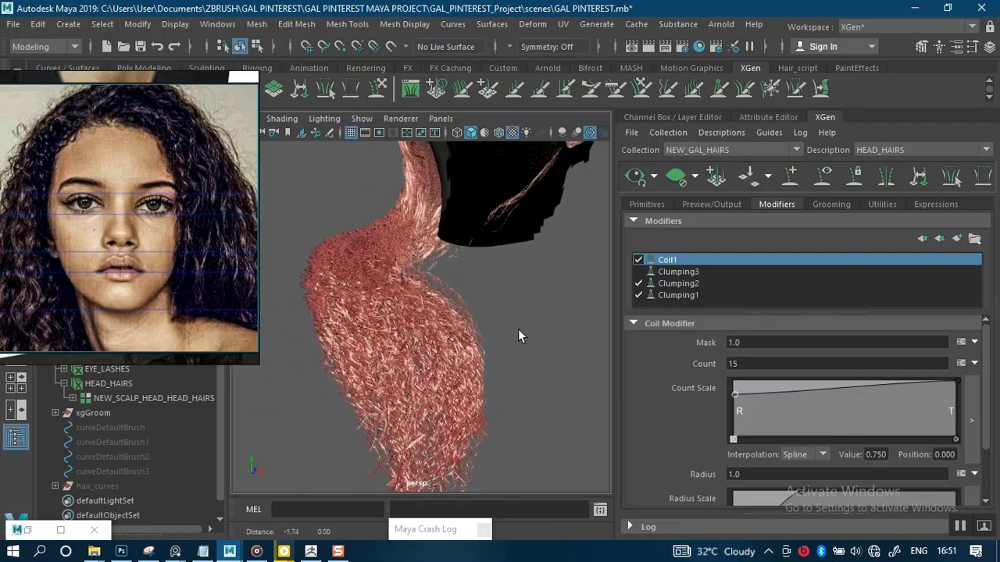
{"action": "right_click_drag", "start_coordinate": [518, 329], "coordinate": [525, 360], "text": "alt"}
{"action": "left_click_drag", "start_coordinate": [525, 360], "coordinate": [495, 299], "text": "alt"}
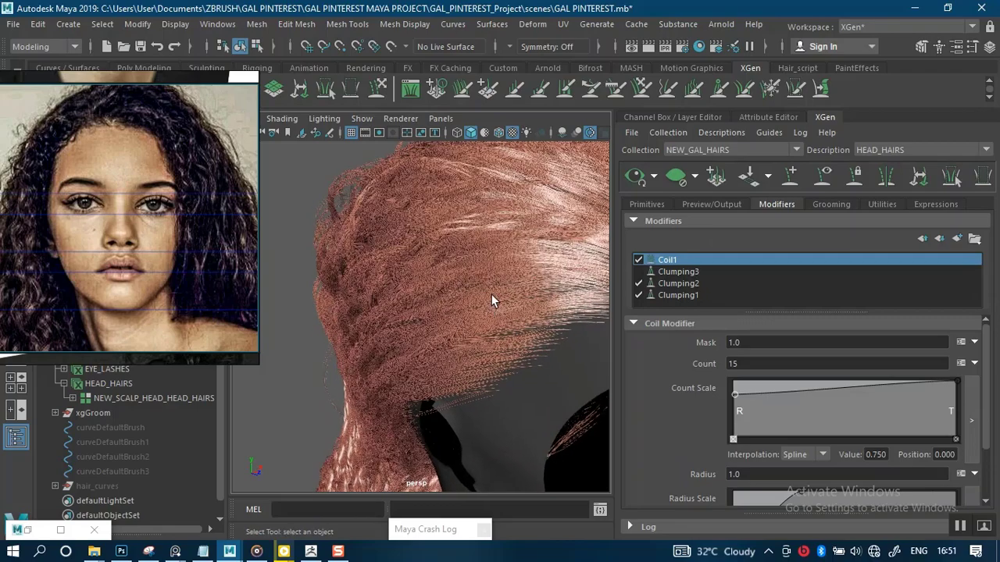
Raise the root point of Coil1's Count Scale curve to a value of about 0.908.
{"action": "right_click_drag", "start_coordinate": [495, 299], "coordinate": [489, 265], "text": "alt"}
{"action": "left_click_drag", "start_coordinate": [489, 266], "coordinate": [493, 321], "text": "alt"}
{"action": "scroll", "coordinate": [493, 321], "scroll_direction": "up", "scroll_amount": 3}
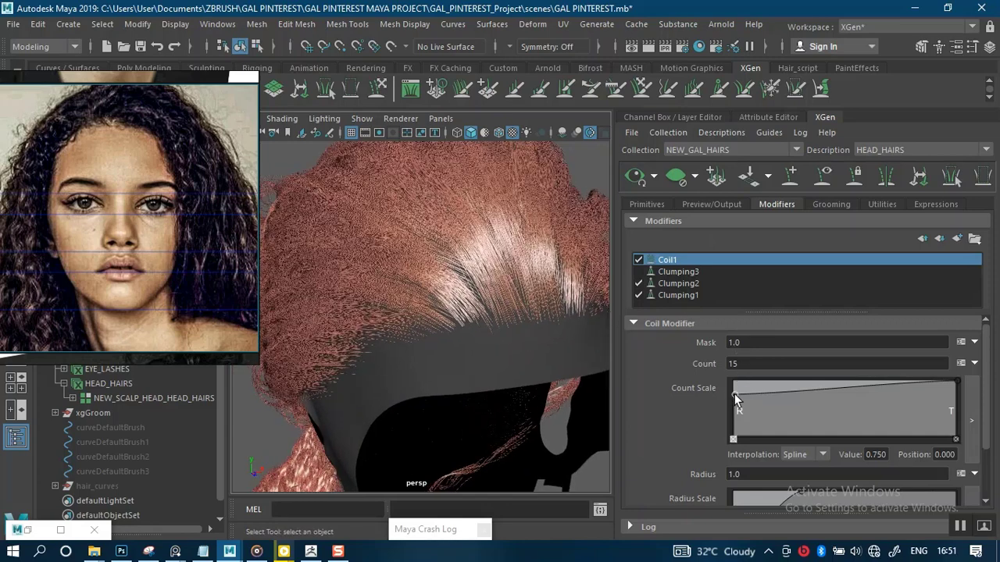
{"action": "left_click_drag", "start_coordinate": [734, 393], "coordinate": [732, 384]}
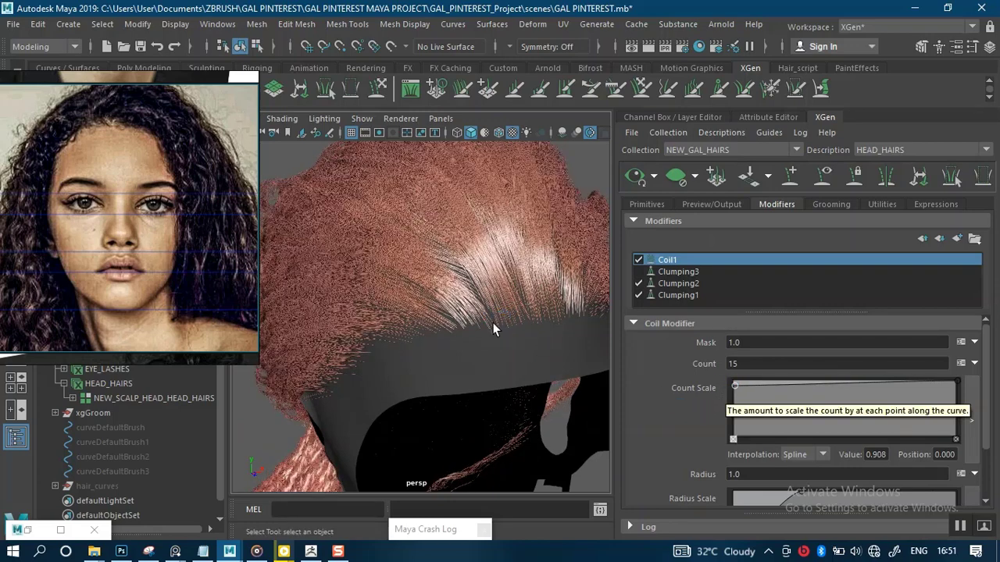
Examine the coiled hair from the hairline down to the lower lengths and over the whole head.
{"action": "mouse_move", "coordinate": [510, 318]}
{"action": "left_mouse_down", "text": "alt"}
{"action": "mouse_move", "coordinate": [504, 297]}
{"action": "mouse_move", "coordinate": [552, 281]}
{"action": "mouse_move", "coordinate": [507, 302]}
{"action": "left_mouse_up", "text": "alt"}
{"action": "middle_click_drag", "start_coordinate": [507, 301], "coordinate": [493, 313], "text": "alt"}
{"action": "mouse_move", "coordinate": [494, 312]}
{"action": "right_mouse_down", "text": "alt"}
{"action": "mouse_move", "coordinate": [502, 364]}
{"action": "mouse_move", "coordinate": [507, 305]}
{"action": "right_mouse_up", "text": "alt"}
{"action": "left_click_drag", "start_coordinate": [507, 304], "coordinate": [453, 306], "text": "alt"}
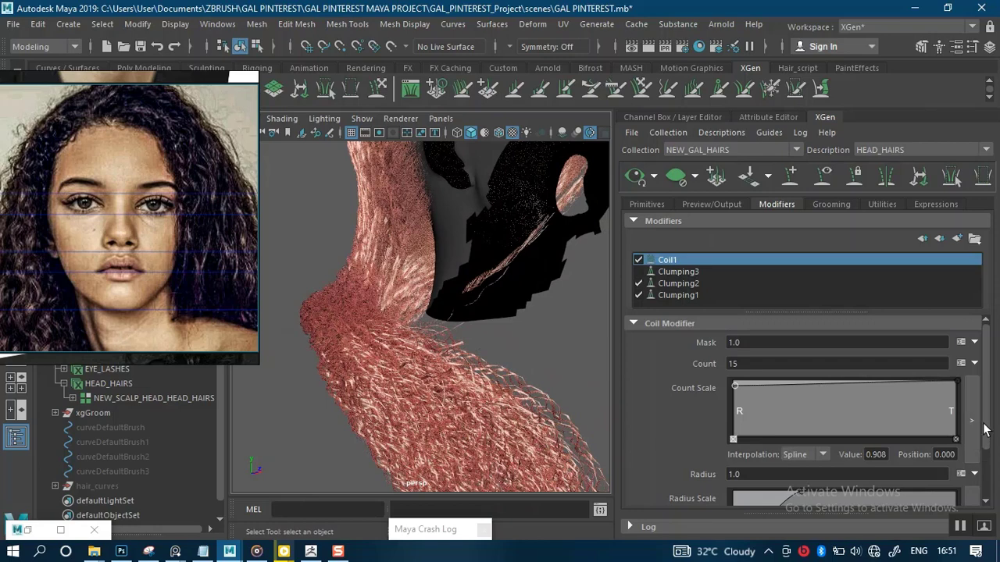
{"action": "scroll", "coordinate": [935, 464], "scroll_direction": "down", "scroll_amount": 3}
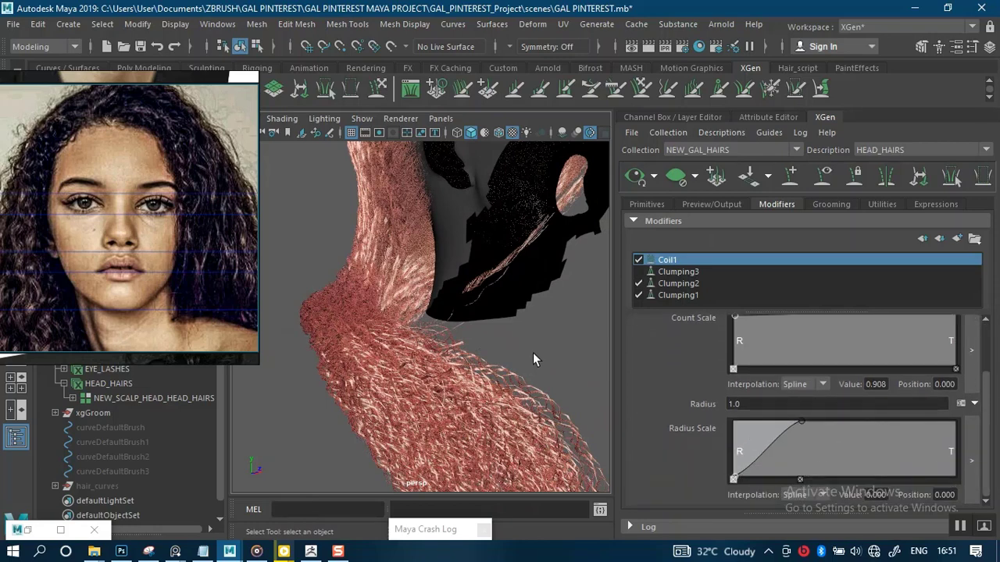
{"action": "left_click_drag", "start_coordinate": [532, 352], "coordinate": [514, 423], "text": "alt"}
{"action": "right_click_drag", "start_coordinate": [515, 424], "coordinate": [516, 292], "text": "alt"}
{"action": "left_click_drag", "start_coordinate": [522, 338], "coordinate": [561, 342], "text": "alt"}
{"action": "middle_click_drag", "start_coordinate": [537, 332], "coordinate": [547, 275], "text": "alt"}
{"action": "right_click_drag", "start_coordinate": [552, 336], "coordinate": [526, 414], "text": "alt"}
{"action": "middle_click_drag", "start_coordinate": [526, 415], "coordinate": [500, 480], "text": "alt"}
{"action": "right_click_drag", "start_coordinate": [500, 480], "coordinate": [544, 366], "text": "alt"}
{"action": "left_click_drag", "start_coordinate": [545, 367], "coordinate": [539, 371], "text": "alt"}
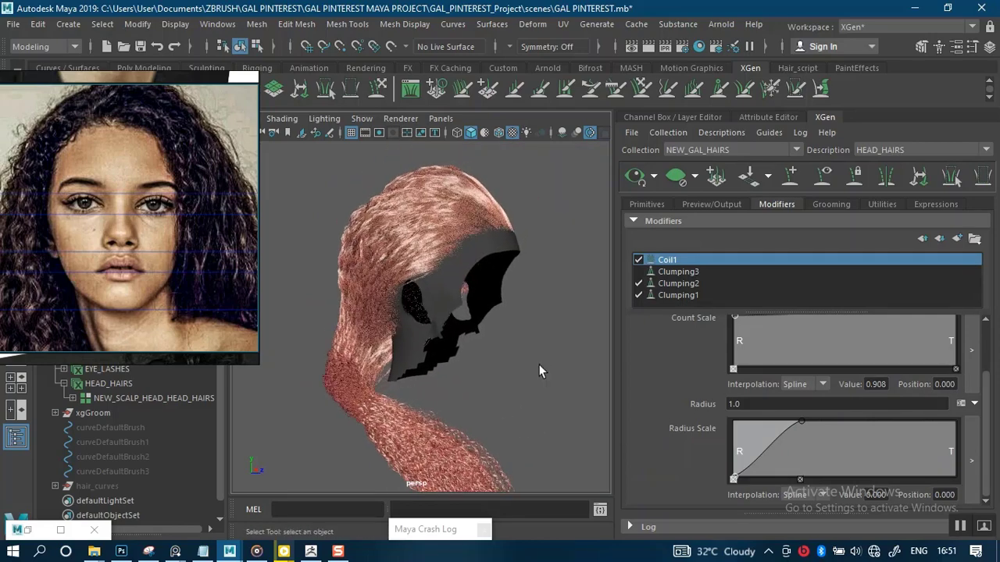
Try lowering the upper point of Coil1's Radius Scale curve near position 0.345 and undo the last adjustment.
{"action": "left_click_drag", "start_coordinate": [801, 422], "coordinate": [804, 422]}
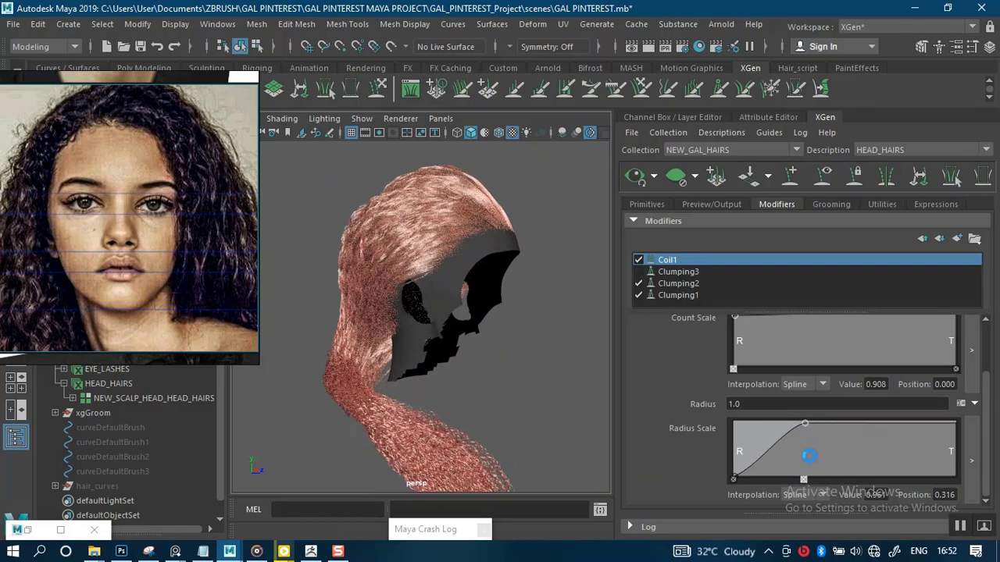
{"action": "left_click_drag", "start_coordinate": [809, 456], "coordinate": [810, 456]}
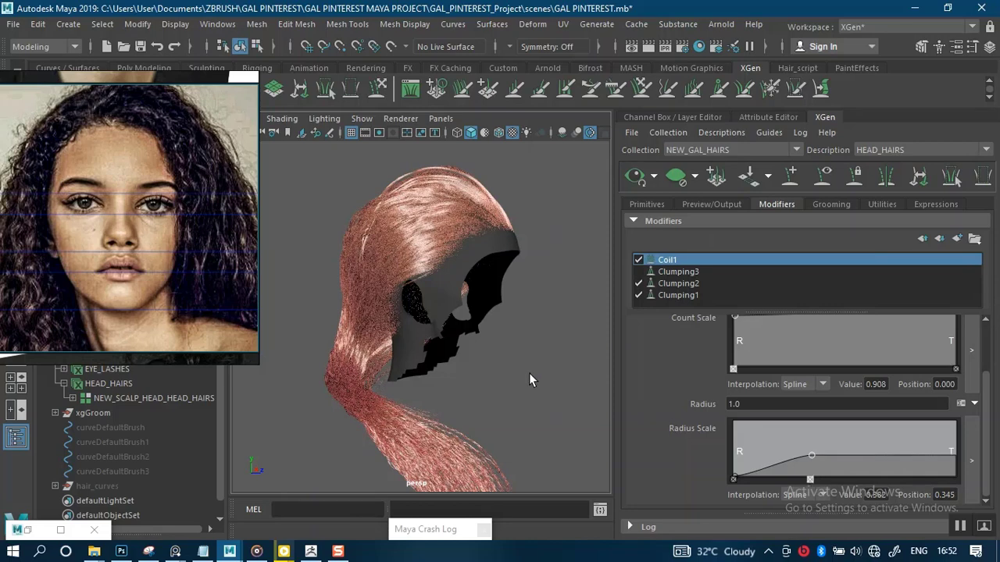
{"action": "left_click_drag", "start_coordinate": [504, 378], "coordinate": [538, 407], "text": "alt"}
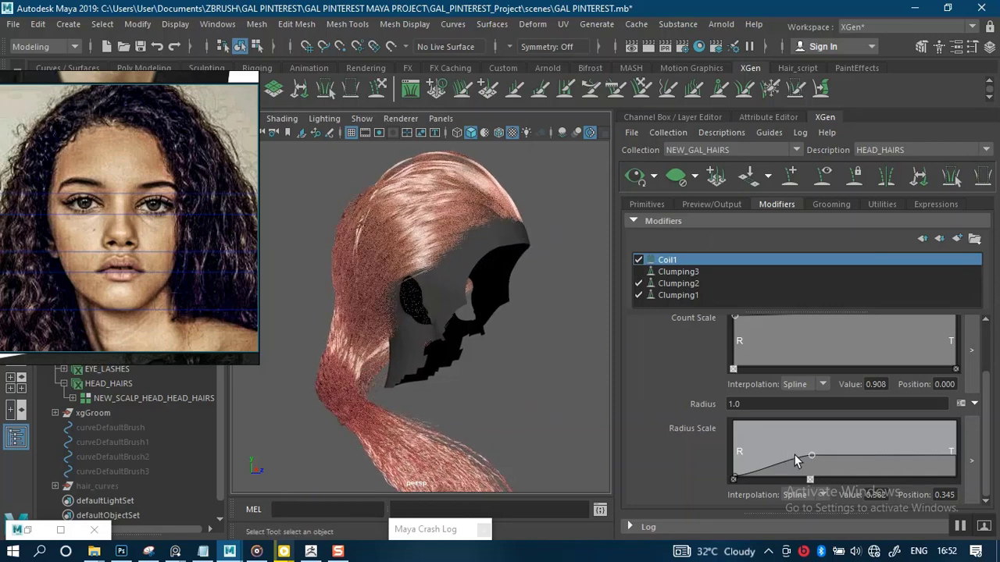
{"action": "key", "text": "ctrl+z"}
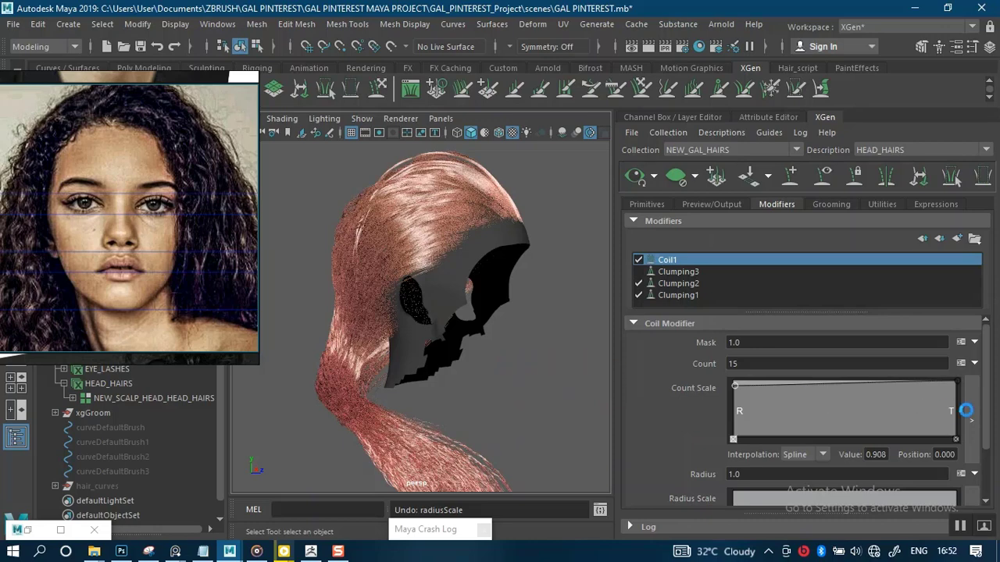
{"action": "scroll", "coordinate": [980, 421], "scroll_direction": "down", "scroll_amount": 3}
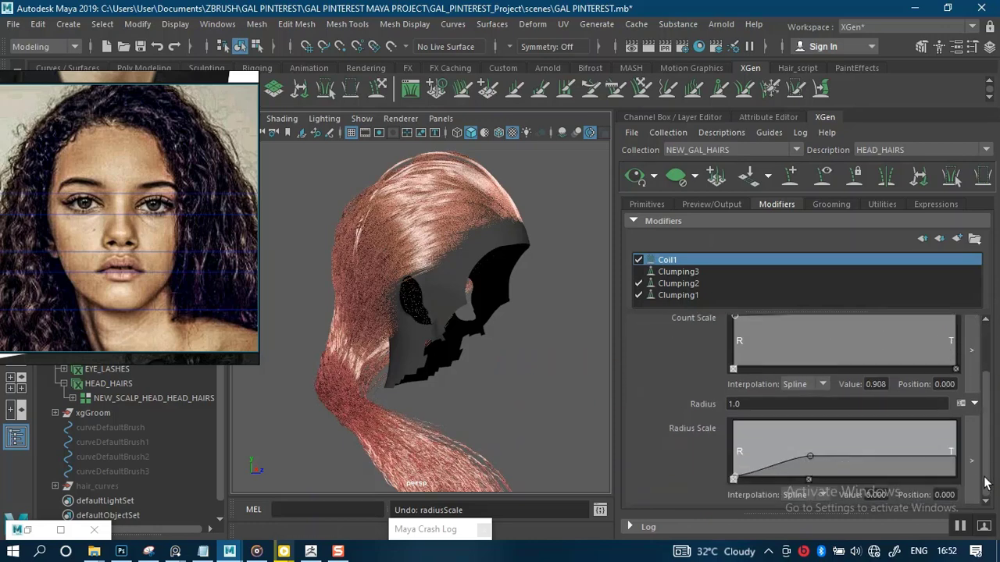
Raise the upper point of Coil1's Radius Scale curve and shift it toward the root, to a position of about 0.076.
{"action": "left_click", "coordinate": [810, 454]}
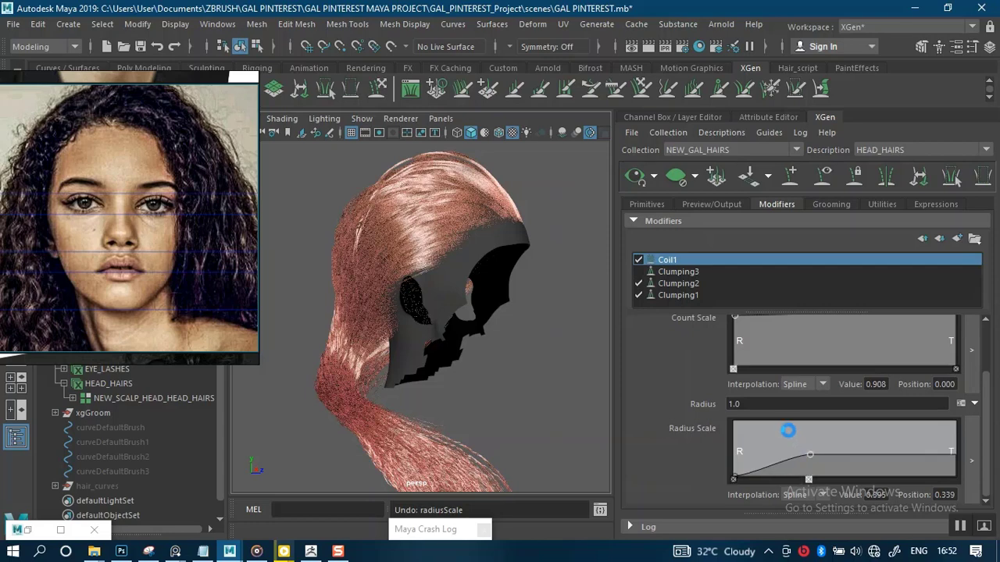
{"action": "left_click_drag", "start_coordinate": [809, 454], "coordinate": [788, 429]}
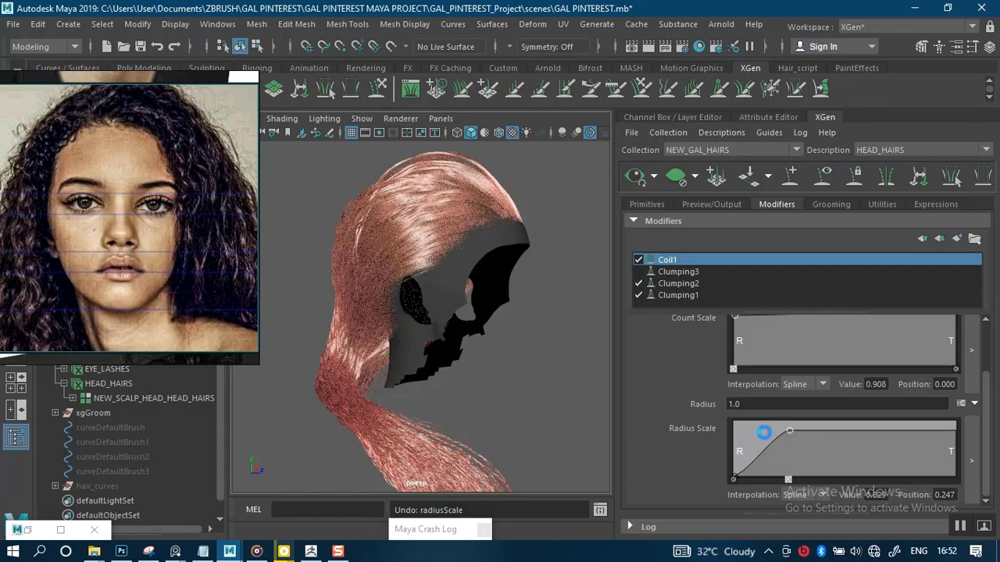
{"action": "left_click_drag", "start_coordinate": [785, 431], "coordinate": [764, 432]}
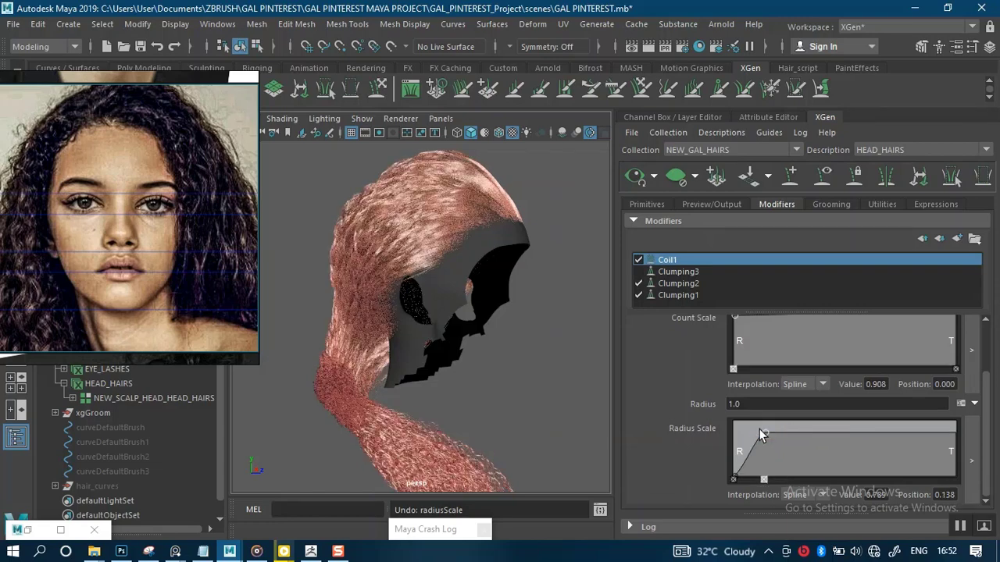
{"action": "left_click_drag", "start_coordinate": [758, 428], "coordinate": [751, 428]}
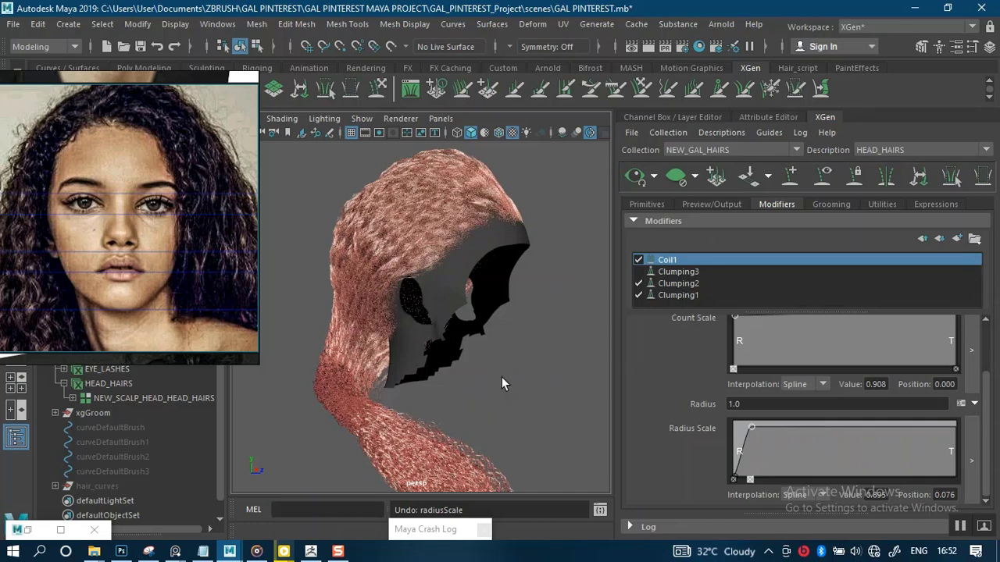
Examine the coils around the hairline, the crown and the side of the head with the steeper Radius Scale curve.
{"action": "left_click_drag", "start_coordinate": [519, 370], "coordinate": [480, 363], "text": "alt"}
{"action": "middle_click_drag", "start_coordinate": [481, 364], "coordinate": [499, 384], "text": "alt"}
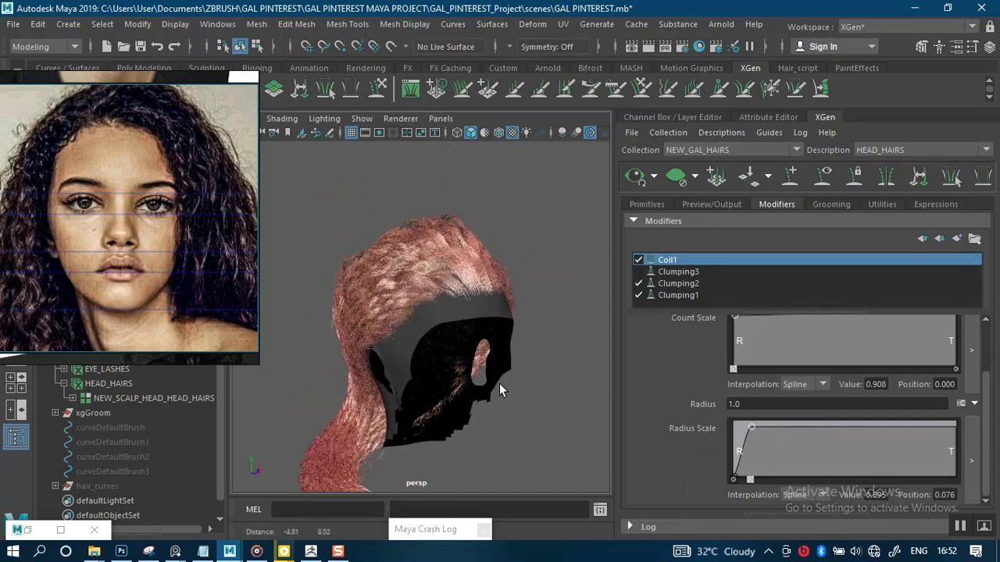
{"action": "right_click_drag", "start_coordinate": [499, 383], "coordinate": [476, 351], "text": "alt"}
{"action": "left_click_drag", "start_coordinate": [475, 351], "coordinate": [495, 309], "text": "alt"}
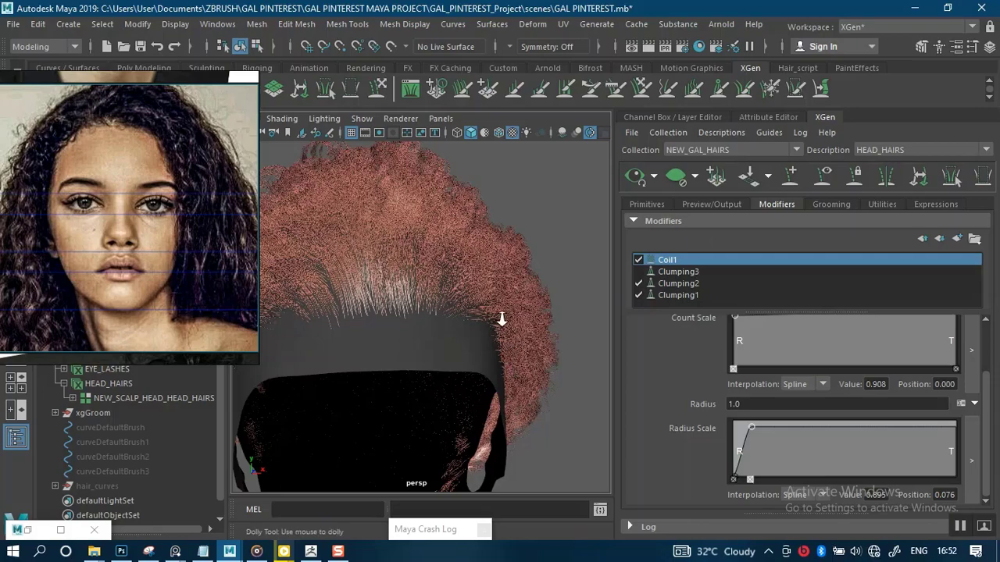
{"action": "left_click_drag", "start_coordinate": [502, 318], "coordinate": [445, 380], "text": "alt"}
{"action": "middle_click_drag", "start_coordinate": [445, 380], "coordinate": [507, 328], "text": "alt"}
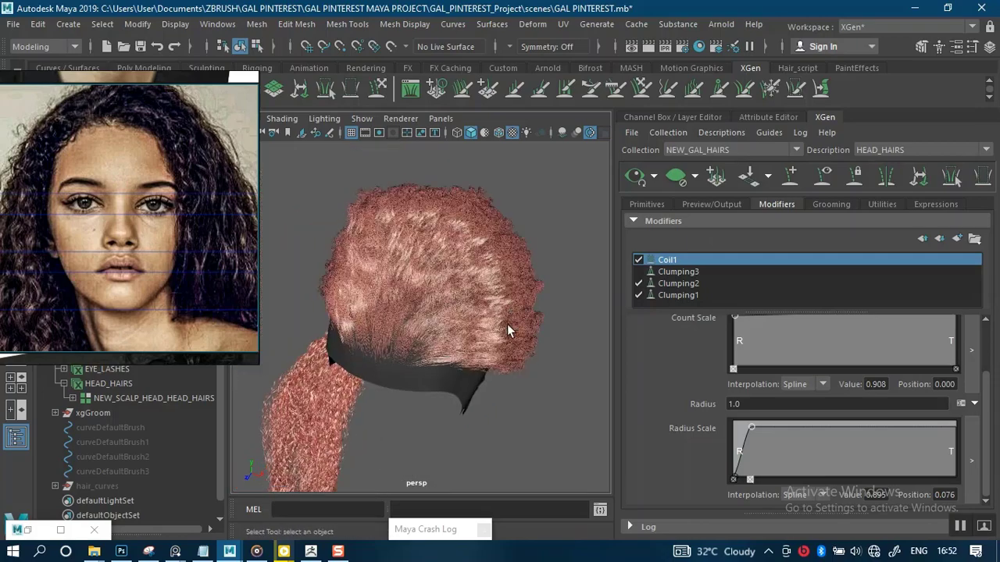
{"action": "right_click_drag", "start_coordinate": [507, 327], "coordinate": [518, 420], "text": "alt"}
{"action": "left_click_drag", "start_coordinate": [500, 343], "coordinate": [487, 286], "text": "alt"}
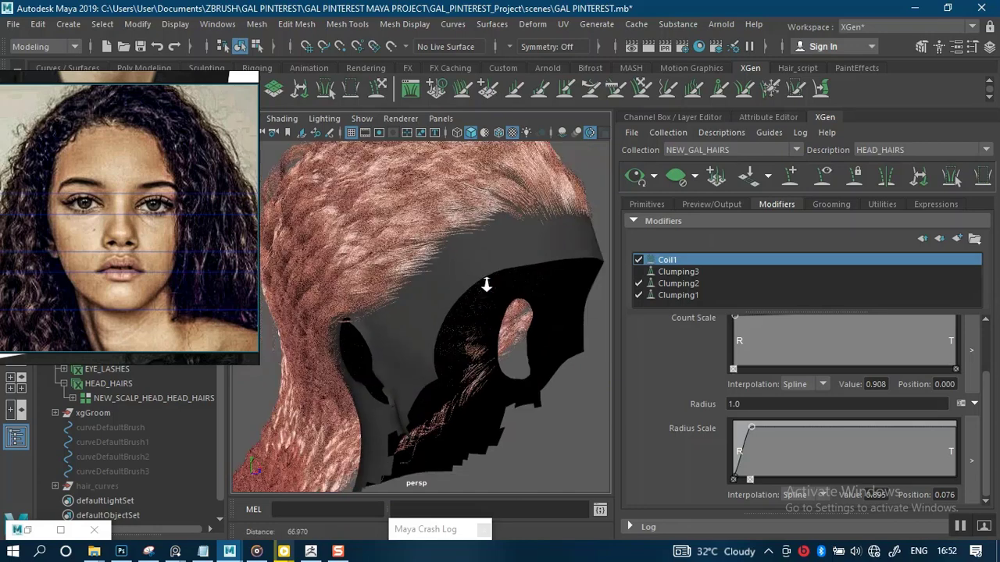
{"action": "right_click_drag", "start_coordinate": [487, 286], "coordinate": [476, 305], "text": "alt"}
{"action": "middle_click_drag", "start_coordinate": [475, 305], "coordinate": [475, 304], "text": "alt"}
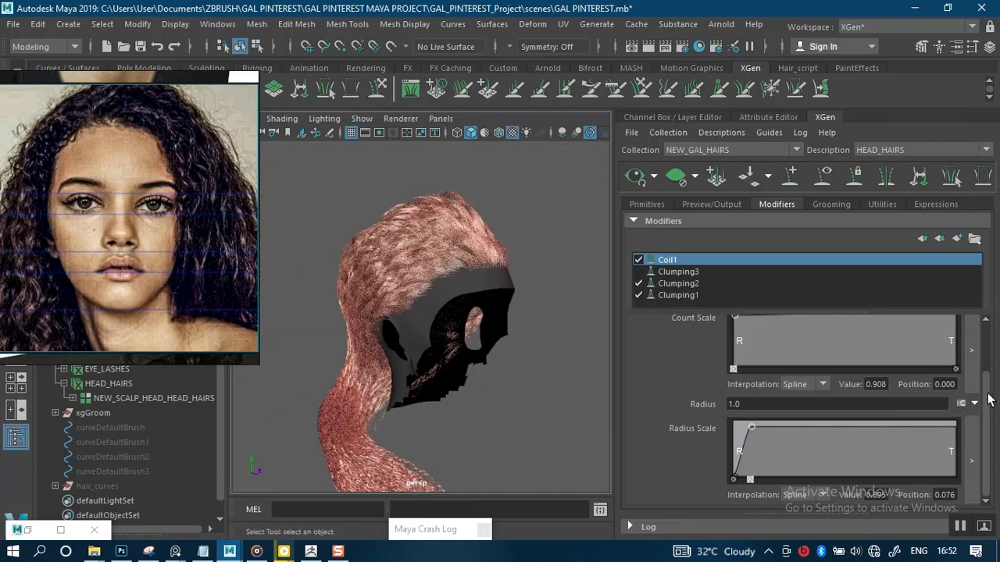
Examine the coil shapes on the lower lengths, the front hairline and the full hair silhouette.
{"action": "left_click_drag", "start_coordinate": [988, 399], "coordinate": [988, 342]}
{"action": "left_click_drag", "start_coordinate": [580, 326], "coordinate": [528, 343], "text": "alt"}
{"action": "left_click_drag", "start_coordinate": [490, 289], "coordinate": [484, 233], "text": "alt"}
{"action": "right_click_drag", "start_coordinate": [508, 293], "coordinate": [525, 370], "text": "alt"}
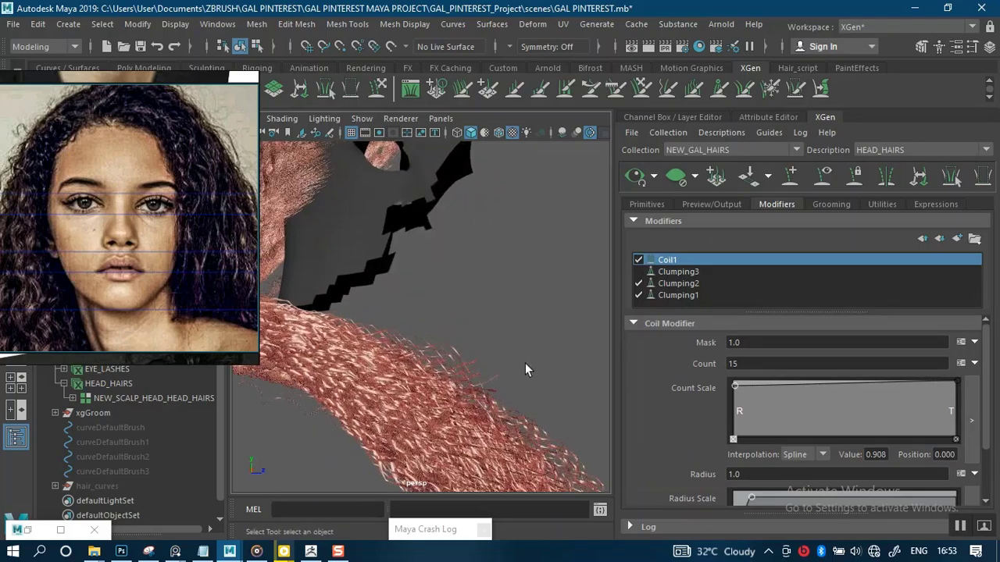
{"action": "mouse_move", "coordinate": [471, 330]}
{"action": "left_mouse_down", "text": "alt"}
{"action": "mouse_move", "coordinate": [401, 331]}
{"action": "mouse_move", "coordinate": [516, 364]}
{"action": "mouse_move", "coordinate": [585, 351]}
{"action": "mouse_move", "coordinate": [435, 348]}
{"action": "mouse_move", "coordinate": [529, 339]}
{"action": "mouse_move", "coordinate": [534, 439]}
{"action": "mouse_move", "coordinate": [509, 330]}
{"action": "mouse_move", "coordinate": [567, 339]}
{"action": "mouse_move", "coordinate": [359, 322]}
{"action": "mouse_move", "coordinate": [461, 344]}
{"action": "mouse_move", "coordinate": [411, 326]}
{"action": "mouse_move", "coordinate": [442, 331]}
{"action": "mouse_move", "coordinate": [424, 351]}
{"action": "mouse_move", "coordinate": [422, 335]}
{"action": "mouse_move", "coordinate": [468, 343]}
{"action": "left_mouse_up", "text": "alt"}
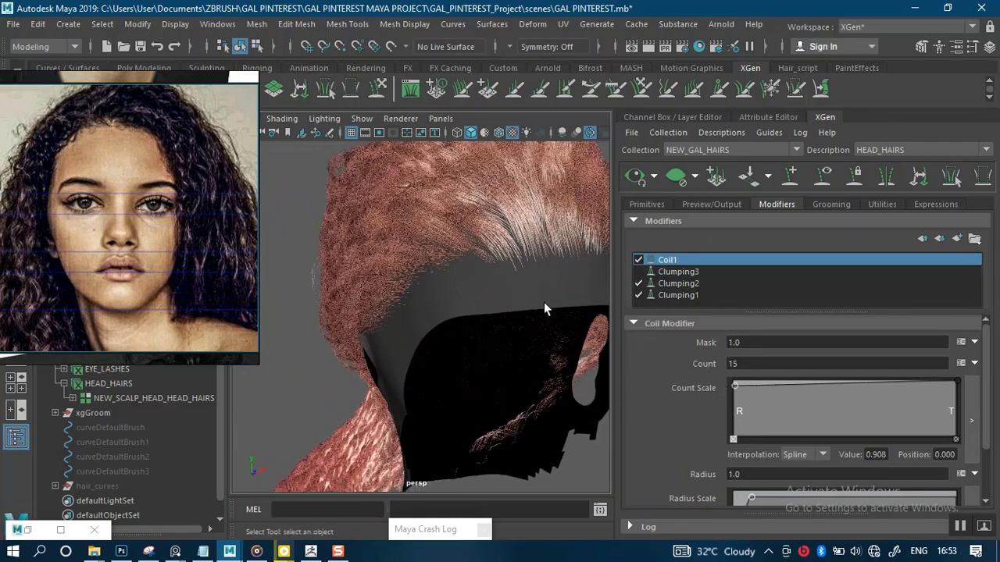
{"action": "right_click_drag", "start_coordinate": [517, 300], "coordinate": [467, 293], "text": "alt"}
{"action": "left_click_drag", "start_coordinate": [506, 275], "coordinate": [518, 264], "text": "alt"}
{"action": "middle_click_drag", "start_coordinate": [518, 264], "coordinate": [512, 267], "text": "alt"}
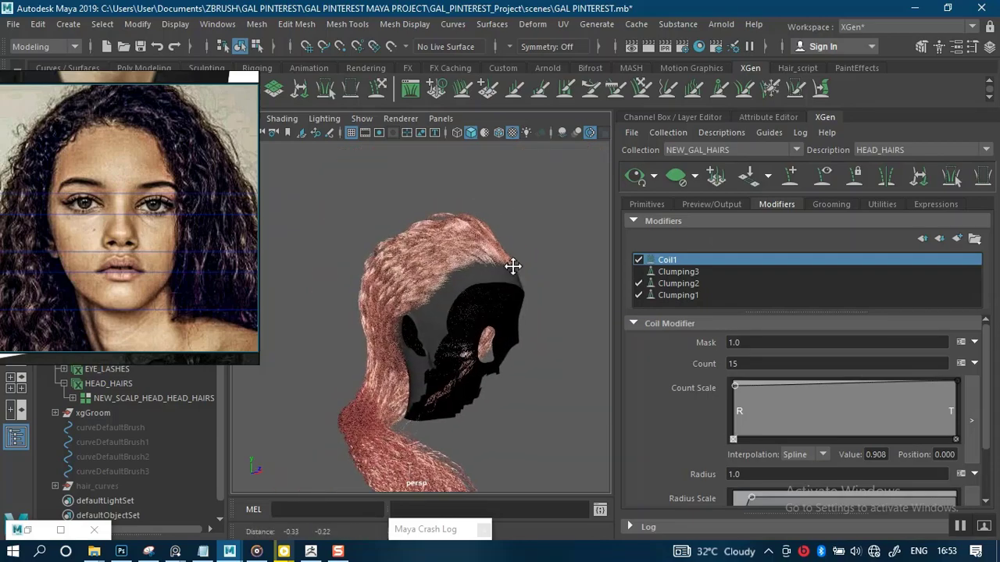
Set the Count of the Coil1 modifier to 10 and inspect the hair from the back, side and front.
{"action": "left_click_drag", "start_coordinate": [513, 266], "coordinate": [752, 354], "text": "alt"}
{"action": "left_click", "coordinate": [742, 364]}
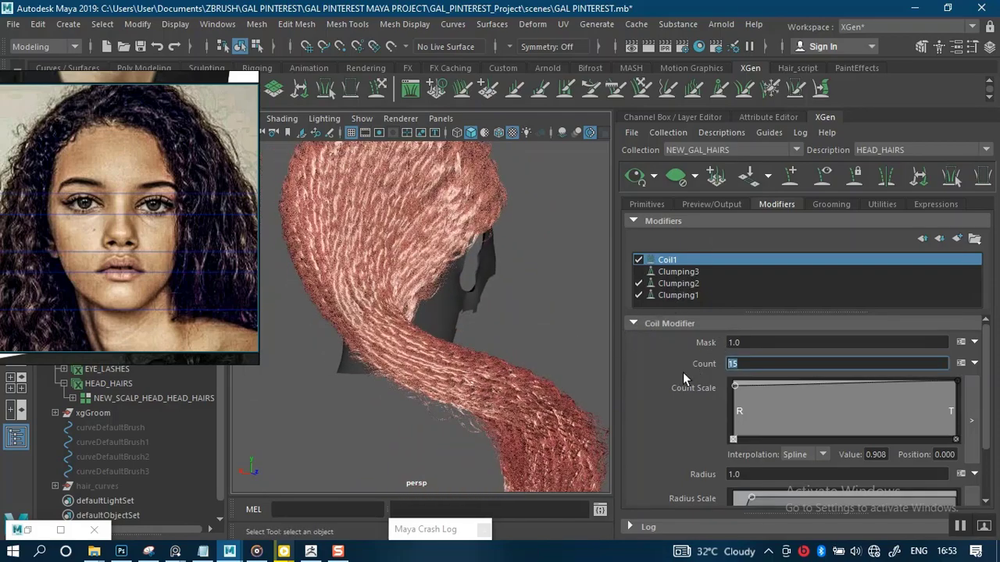
{"action": "type", "text": "10"}
{"action": "key", "text": "Return"}
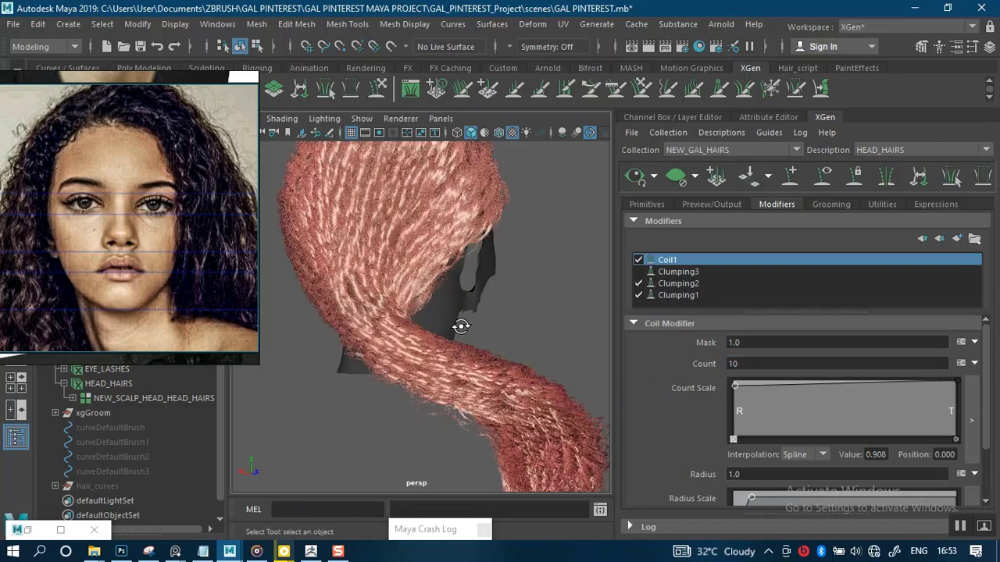
{"action": "left_click_drag", "start_coordinate": [460, 328], "coordinate": [352, 322], "text": "alt"}
{"action": "middle_click_drag", "start_coordinate": [411, 290], "coordinate": [424, 304], "text": "alt"}
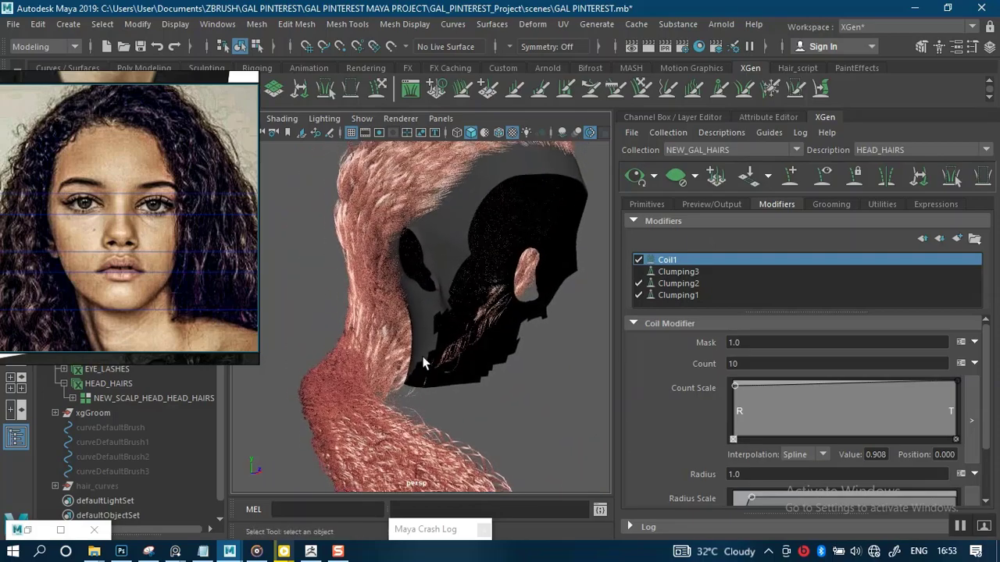
{"action": "left_click_drag", "start_coordinate": [444, 304], "coordinate": [400, 294], "text": "alt"}
{"action": "middle_click_drag", "start_coordinate": [400, 293], "coordinate": [431, 379], "text": "alt"}
{"action": "mouse_move", "coordinate": [446, 289]}
{"action": "left_mouse_down", "text": "alt"}
{"action": "mouse_move", "coordinate": [371, 290]}
{"action": "mouse_move", "coordinate": [435, 281]}
{"action": "left_mouse_up", "text": "alt"}
{"action": "left_click_drag", "start_coordinate": [439, 325], "coordinate": [489, 229], "text": "alt"}
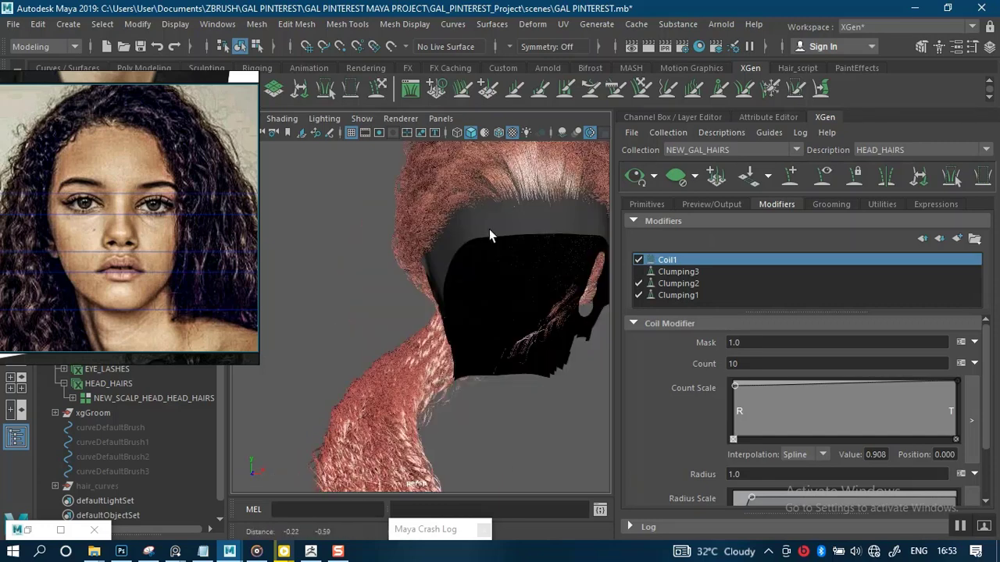
Set the Count of the Coil1 modifier to 5 and check the looser coils on the lower lengths.
{"action": "left_click", "coordinate": [728, 364]}
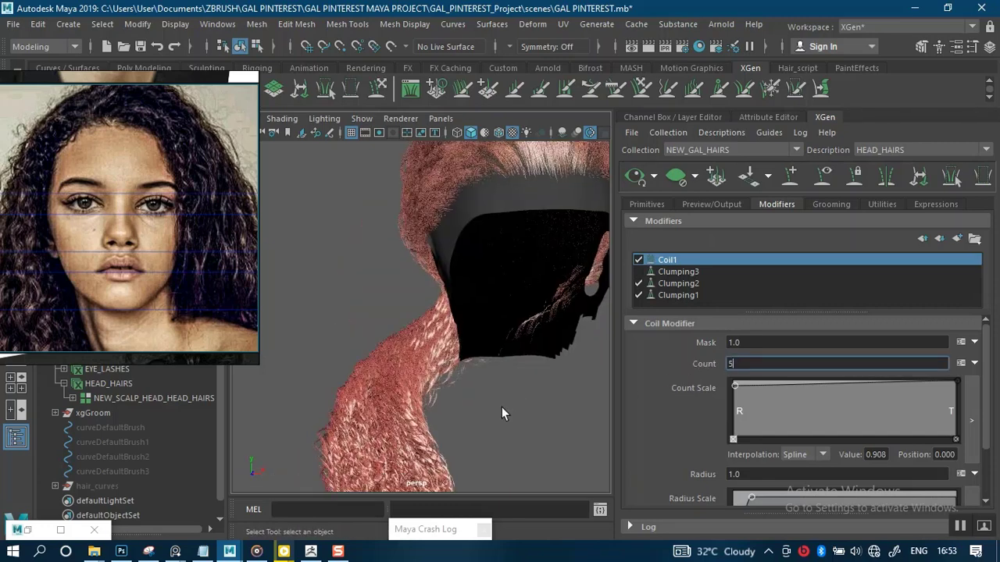
{"action": "key", "text": "Return"}
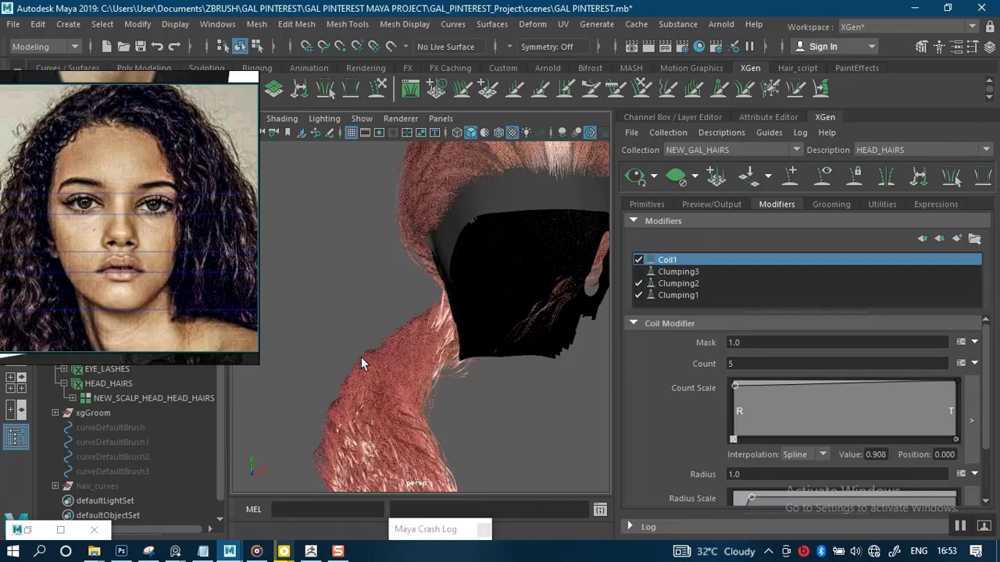
{"action": "middle_click_drag", "start_coordinate": [437, 396], "coordinate": [446, 277], "text": "alt"}
{"action": "left_click_drag", "start_coordinate": [446, 284], "coordinate": [447, 319], "text": "alt"}
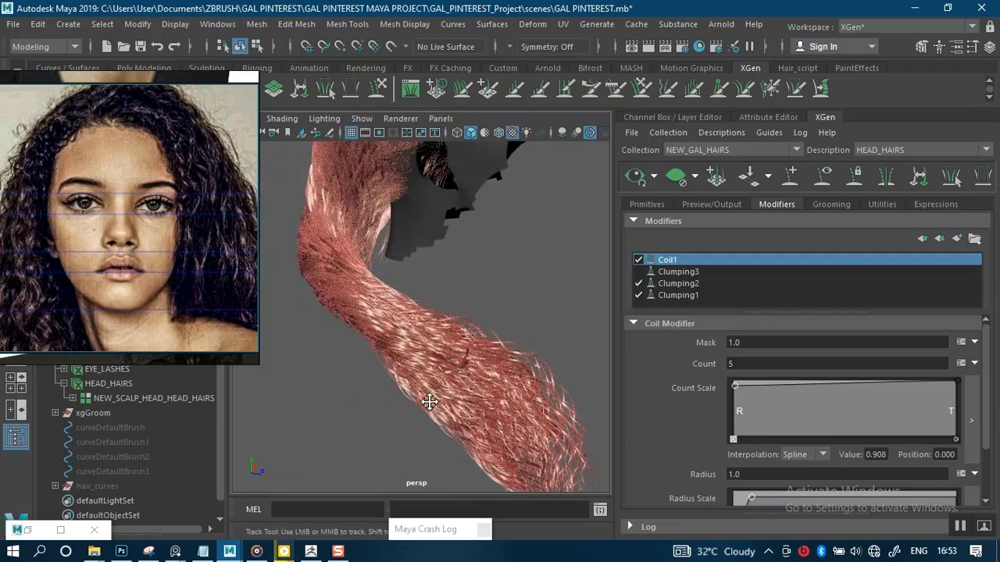
{"action": "left_click_drag", "start_coordinate": [426, 399], "coordinate": [410, 254], "text": "alt"}
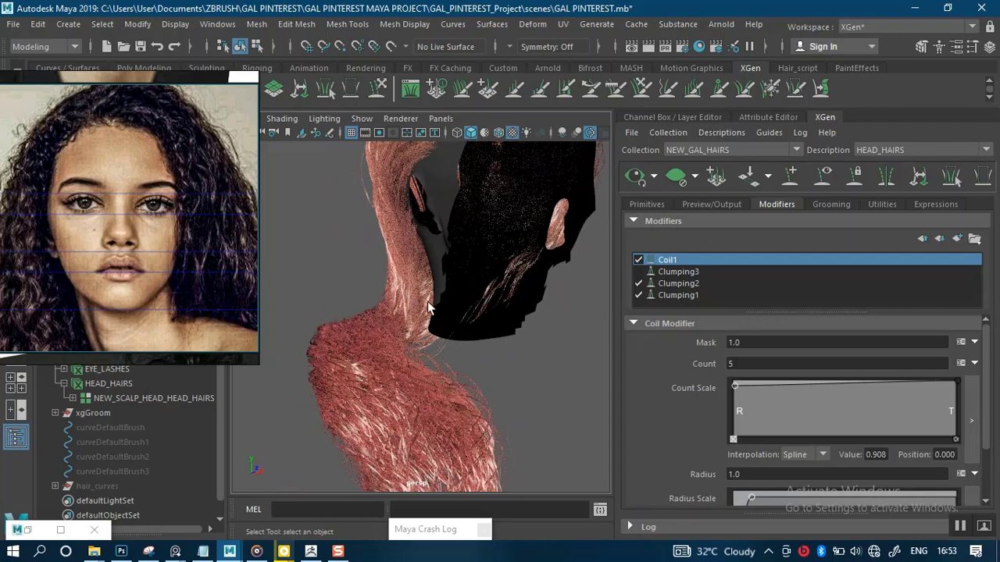
{"action": "left_click_drag", "start_coordinate": [428, 307], "coordinate": [398, 286], "text": "alt"}
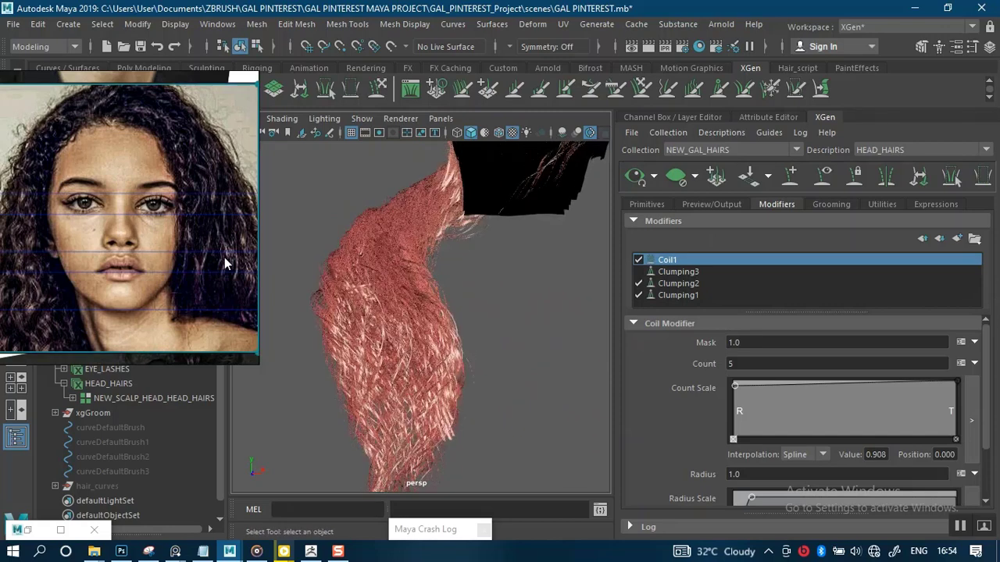
Bring the reference photo of long, curly red hair over a mustard top into close view on the reference board.
{"action": "scroll", "coordinate": [40, 270], "scroll_direction": "down", "scroll_amount": 8}
{"action": "middle_click_drag", "start_coordinate": [81, 272], "coordinate": [51, 258]}
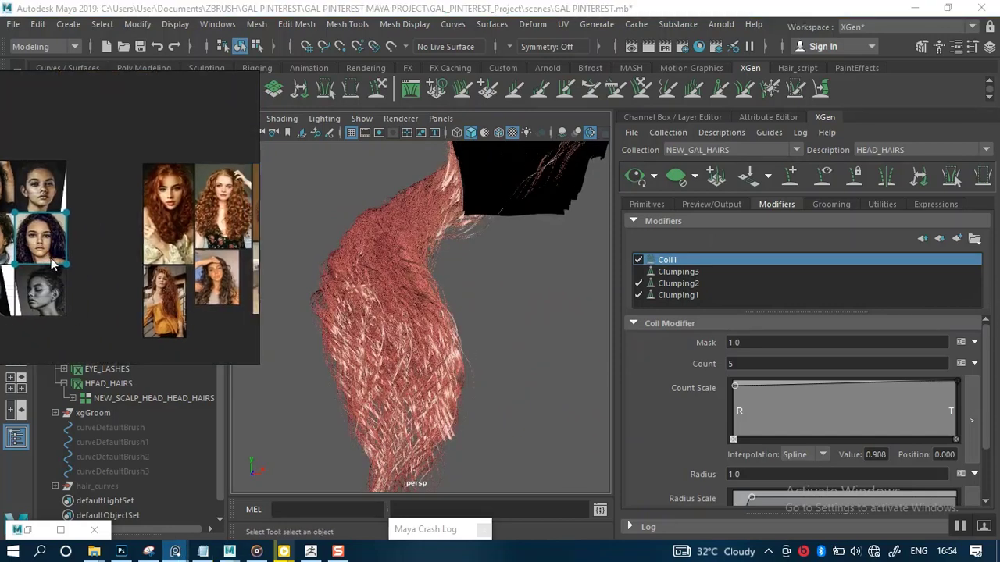
{"action": "scroll", "coordinate": [168, 281], "scroll_direction": "up", "scroll_amount": 10}
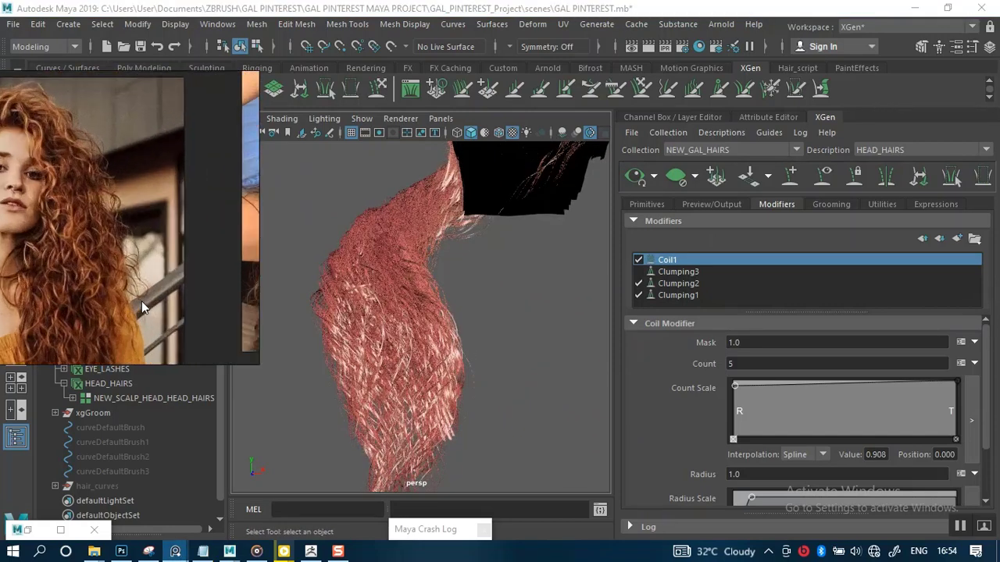
{"action": "middle_click_drag", "start_coordinate": [96, 287], "coordinate": [176, 241]}
{"action": "scroll", "coordinate": [176, 240], "scroll_direction": "up", "scroll_amount": 2}
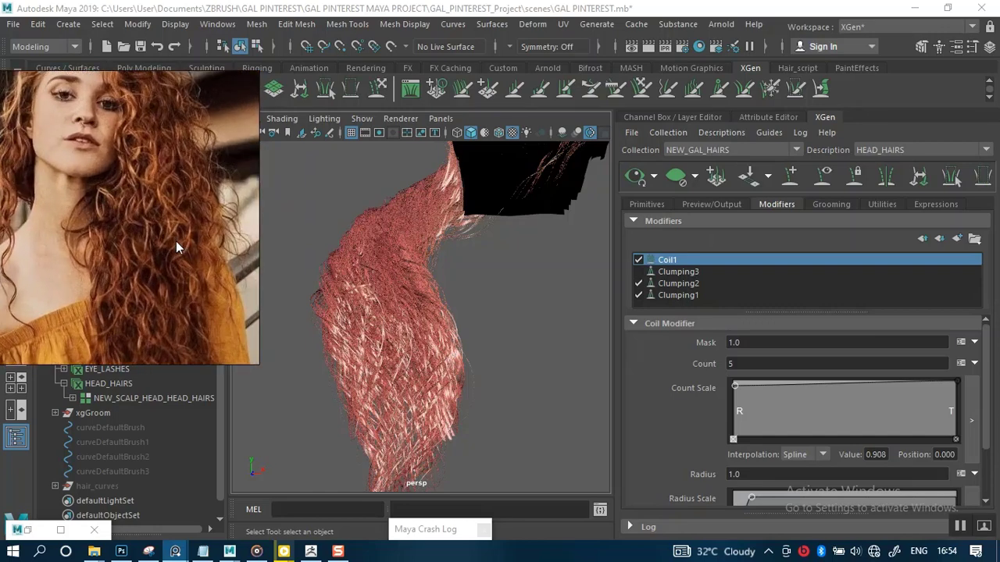
{"action": "scroll", "coordinate": [175, 241], "scroll_direction": "down", "scroll_amount": 1}
{"action": "scroll", "coordinate": [176, 240], "scroll_direction": "up", "scroll_amount": 1}
Examine the coils on the lower lengths of the hair against the curly red hair reference.
{"action": "left_click_drag", "start_coordinate": [512, 368], "coordinate": [477, 368], "text": "alt"}
{"action": "left_click_drag", "start_coordinate": [502, 422], "coordinate": [419, 421], "text": "alt"}
{"action": "right_click_drag", "start_coordinate": [477, 368], "coordinate": [484, 409], "text": "alt"}
{"action": "left_click_drag", "start_coordinate": [459, 311], "coordinate": [467, 273], "text": "alt"}
{"action": "middle_click_drag", "start_coordinate": [467, 274], "coordinate": [460, 196], "text": "alt"}
{"action": "right_click_drag", "start_coordinate": [474, 367], "coordinate": [483, 400], "text": "alt"}
{"action": "left_click_drag", "start_coordinate": [489, 380], "coordinate": [515, 375], "text": "alt"}
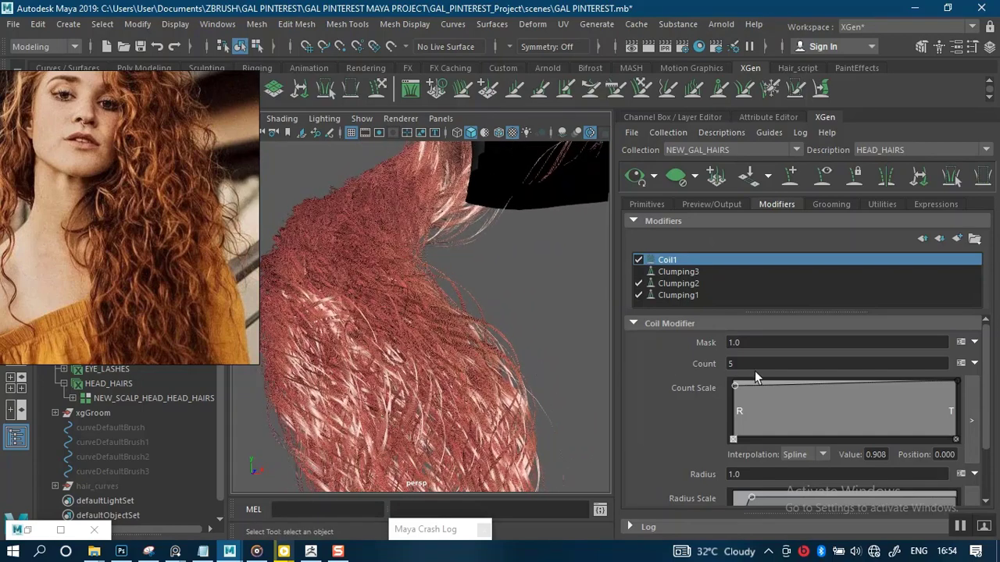
Turn off the Clumping2 modifier and check the lower lengths with only Clumping1 and Coil1 active.
{"action": "scroll", "coordinate": [543, 325], "scroll_direction": "down", "scroll_amount": 3}
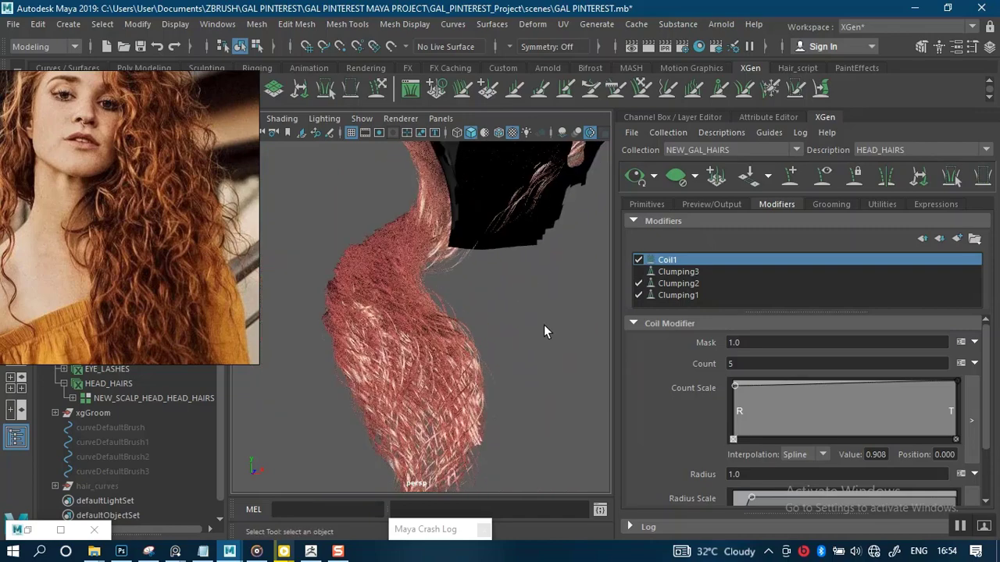
{"action": "left_click_drag", "start_coordinate": [544, 326], "coordinate": [554, 384], "text": "alt"}
{"action": "middle_click_drag", "start_coordinate": [554, 384], "coordinate": [551, 399], "text": "alt"}
{"action": "left_click_drag", "start_coordinate": [552, 399], "coordinate": [575, 377], "text": "alt"}
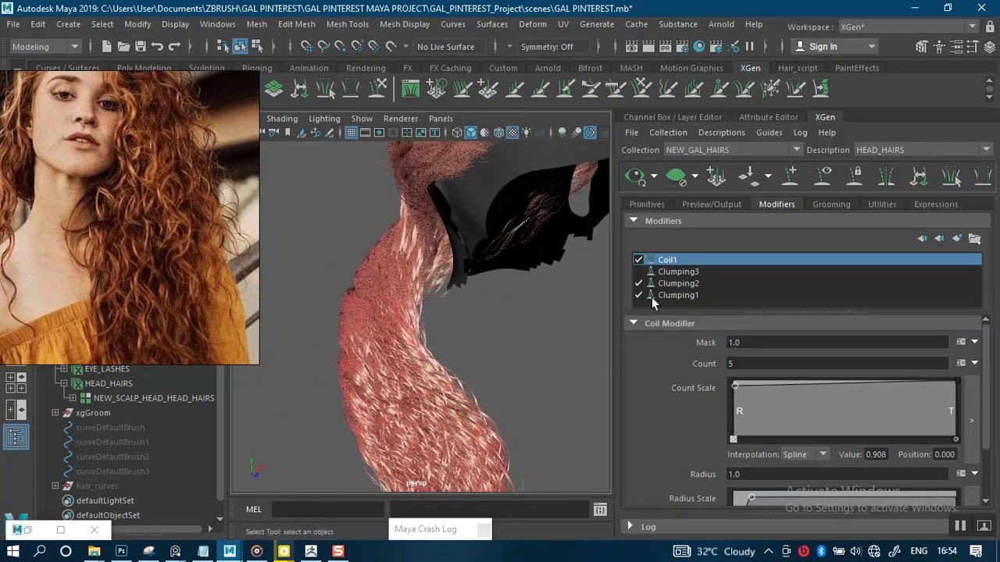
{"action": "left_click", "coordinate": [662, 298]}
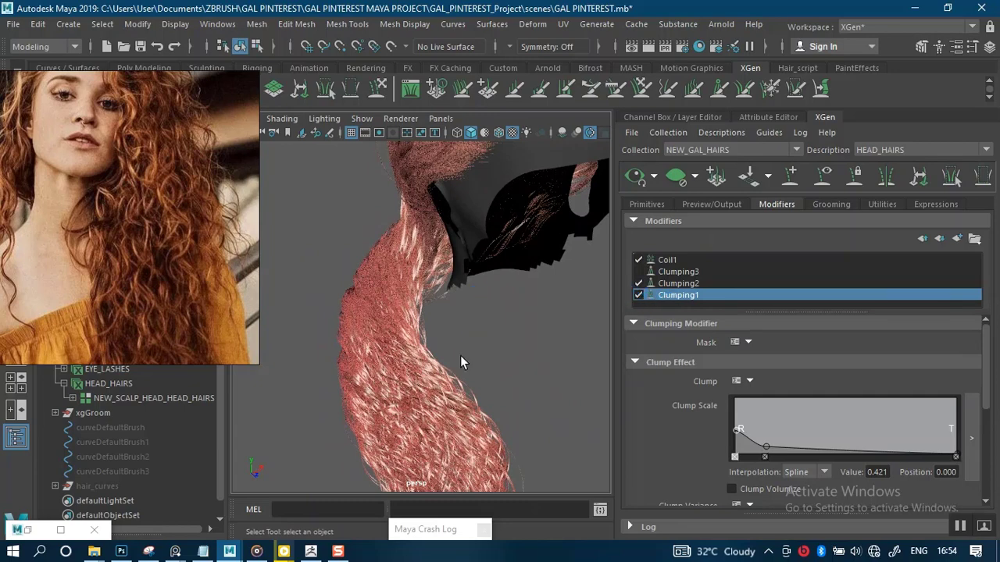
{"action": "left_click", "coordinate": [639, 283]}
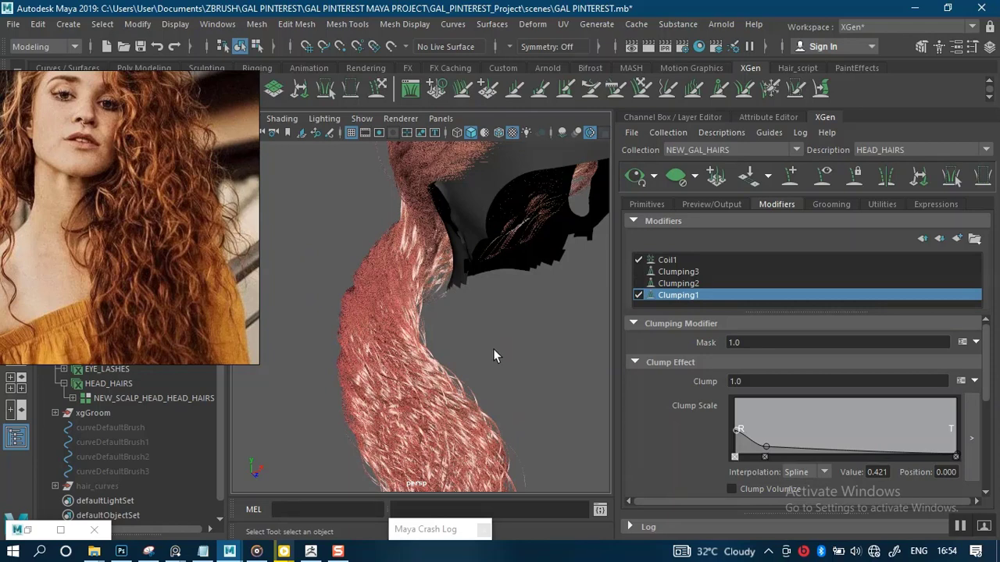
{"action": "left_click_drag", "start_coordinate": [498, 380], "coordinate": [539, 309], "text": "alt"}
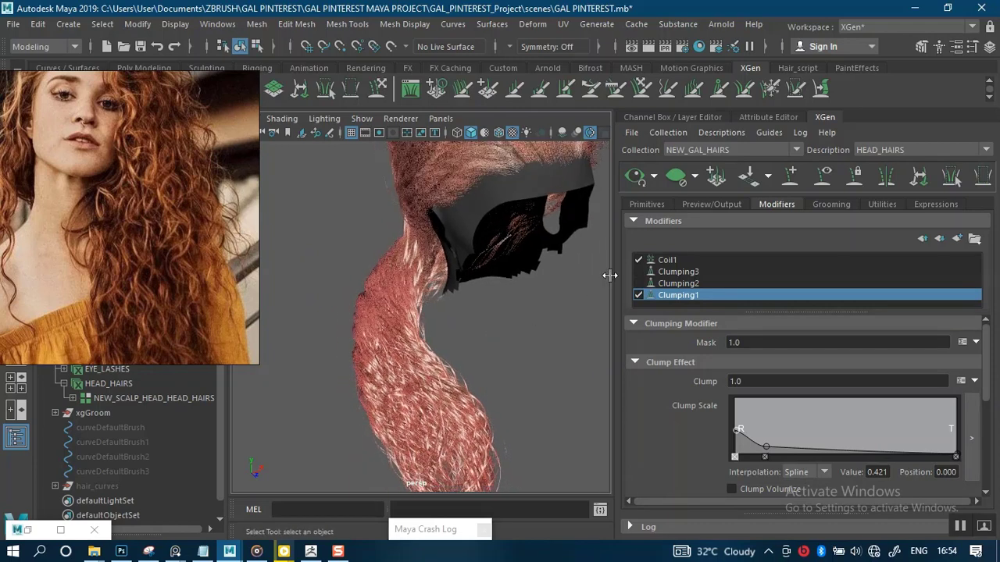
Enable the Clumping2 and Clumping3 modifiers so that they act together with Clumping1 and Coil1.
{"action": "left_click", "coordinate": [639, 283]}
{"action": "left_click", "coordinate": [639, 294]}
{"action": "left_click", "coordinate": [639, 272]}
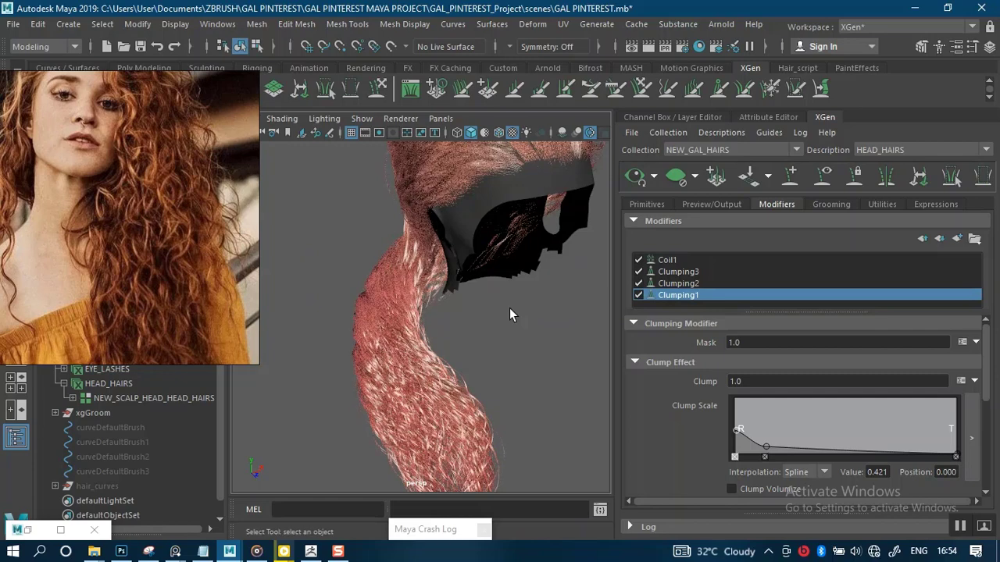
Set up the clumping maps of Clumping3, generating points at a density of 9 and applying the Guide option.
{"action": "left_click", "coordinate": [671, 271]}
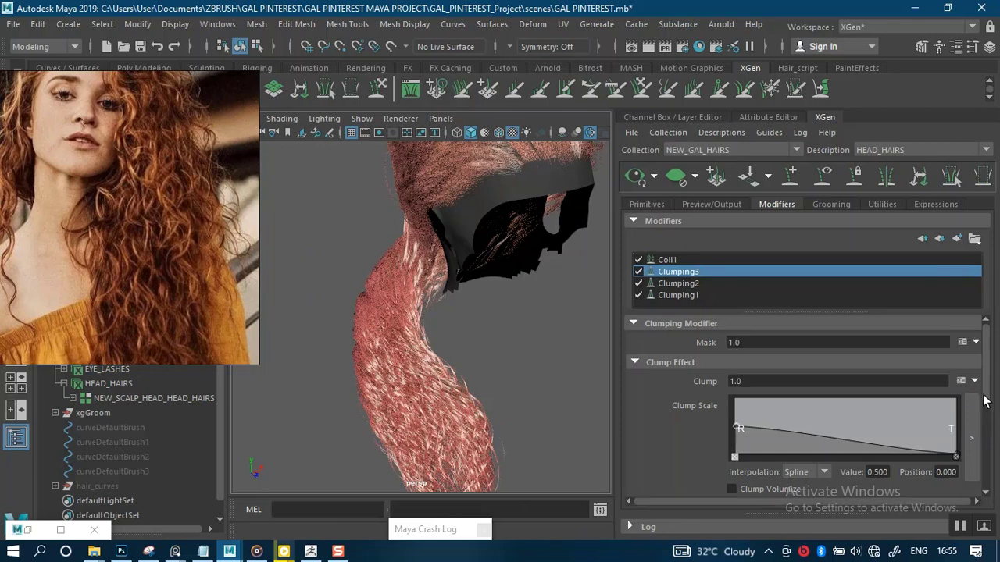
{"action": "scroll", "coordinate": [986, 406], "scroll_direction": "down", "scroll_amount": 5}
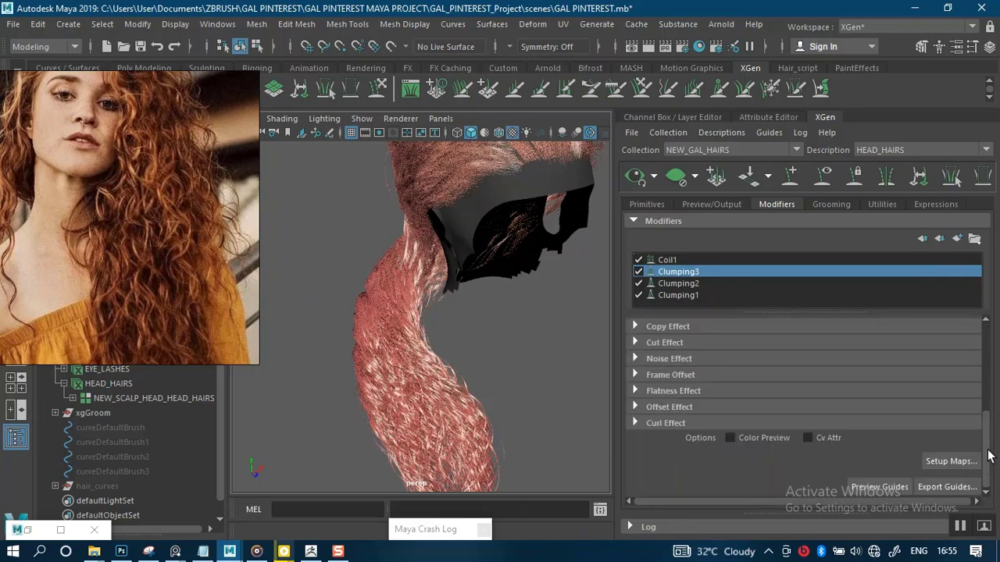
{"action": "left_click", "coordinate": [951, 461]}
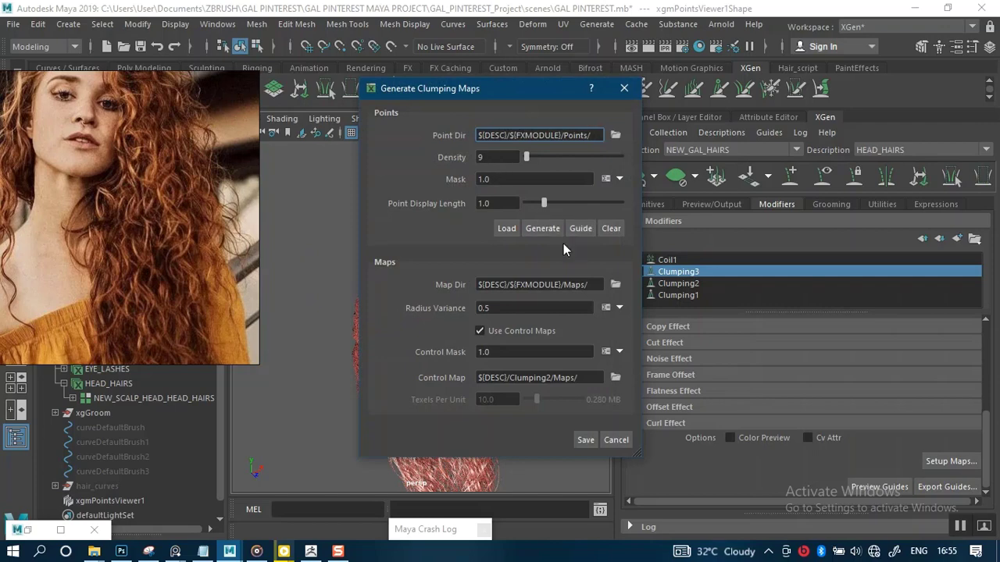
{"action": "left_click_drag", "start_coordinate": [486, 92], "coordinate": [671, 137]}
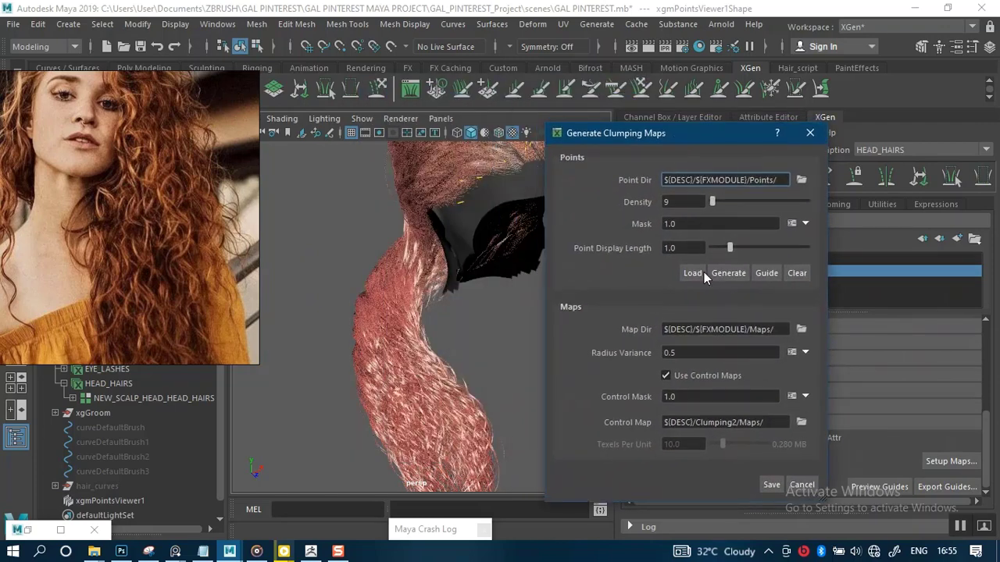
{"action": "left_click", "coordinate": [733, 275]}
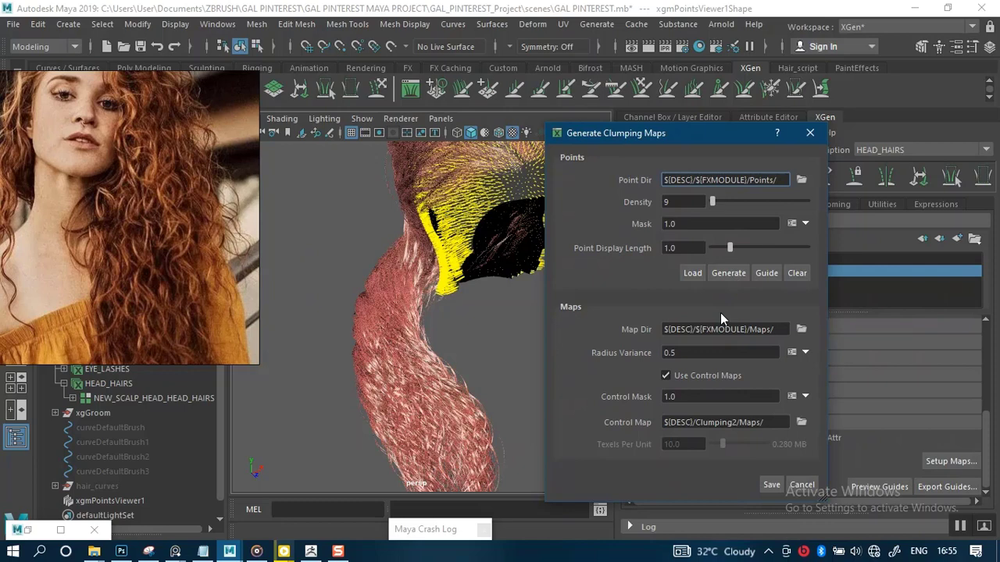
{"action": "left_click", "coordinate": [763, 270]}
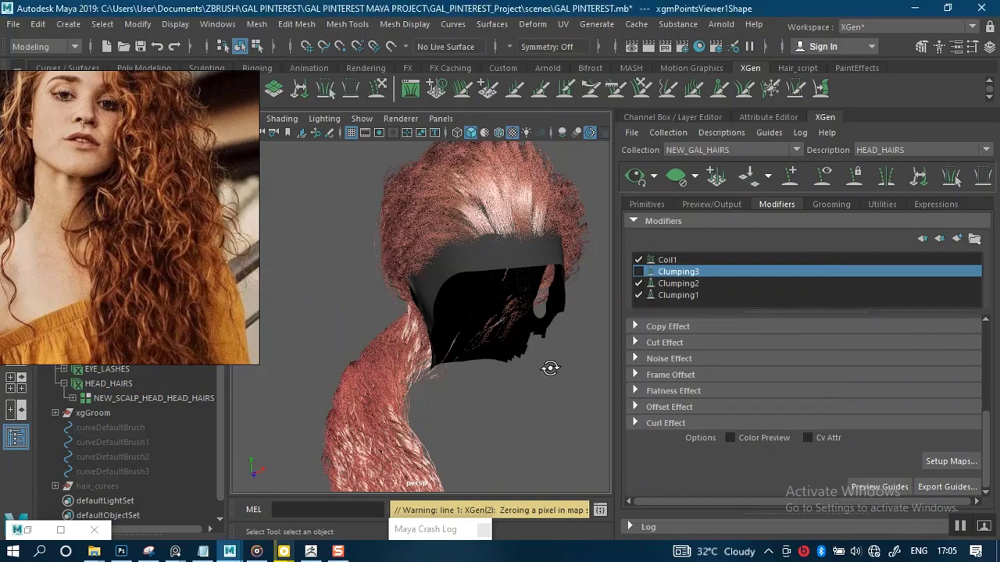
Examine the clumps on the crown, sides and back of the hair with Clumping3 switched off.
{"action": "left_click_drag", "start_coordinate": [547, 364], "coordinate": [631, 338], "text": "alt"}
{"action": "middle_click_drag", "start_coordinate": [518, 417], "coordinate": [504, 457], "text": "alt"}
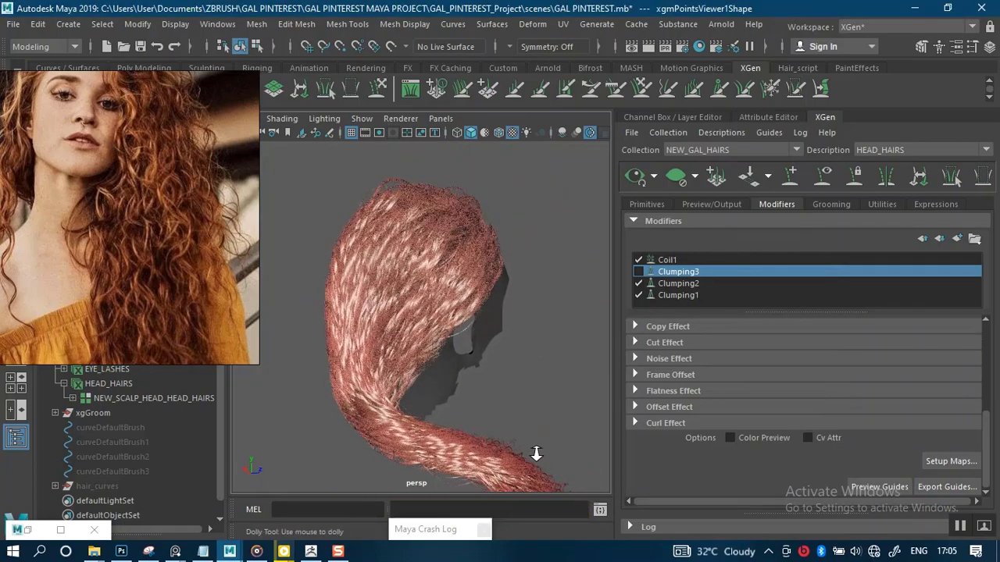
{"action": "scroll", "coordinate": [512, 425], "scroll_direction": "up", "scroll_amount": 5}
{"action": "left_click_drag", "start_coordinate": [512, 425], "coordinate": [563, 422], "text": "alt"}
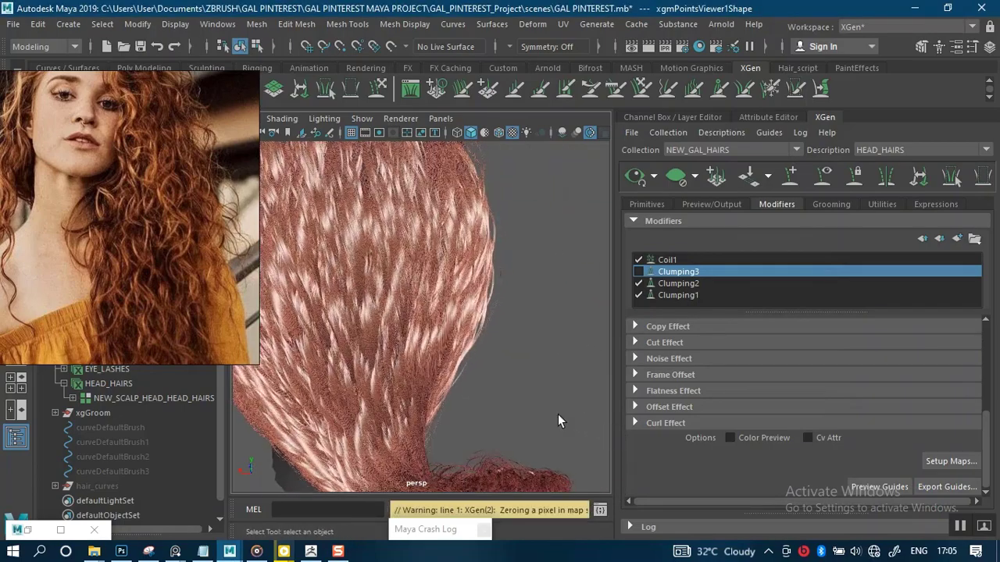
{"action": "left_click_drag", "start_coordinate": [542, 380], "coordinate": [375, 351], "text": "alt"}
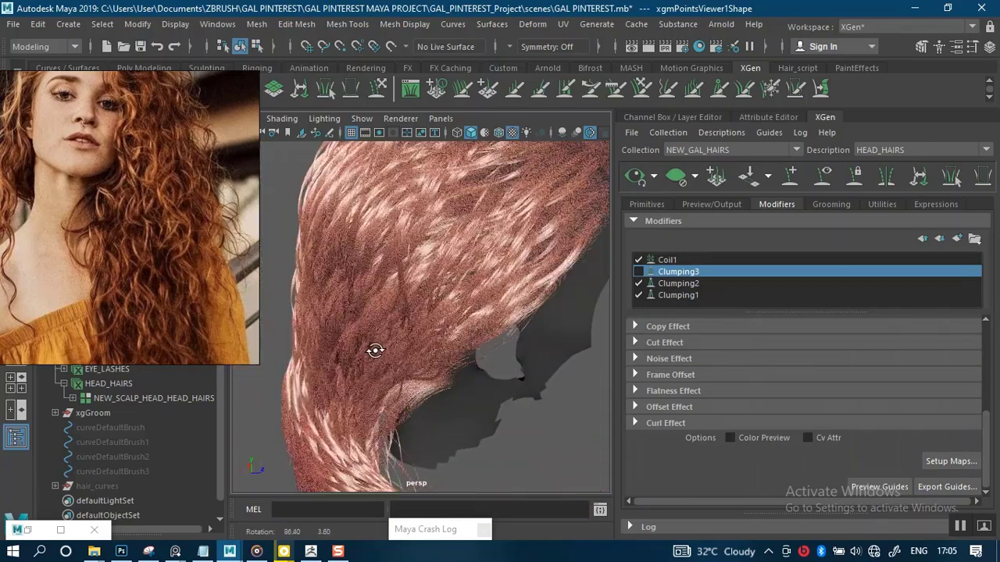
{"action": "right_click_drag", "start_coordinate": [375, 351], "coordinate": [473, 323], "text": "alt"}
{"action": "left_click_drag", "start_coordinate": [474, 324], "coordinate": [375, 312], "text": "alt"}
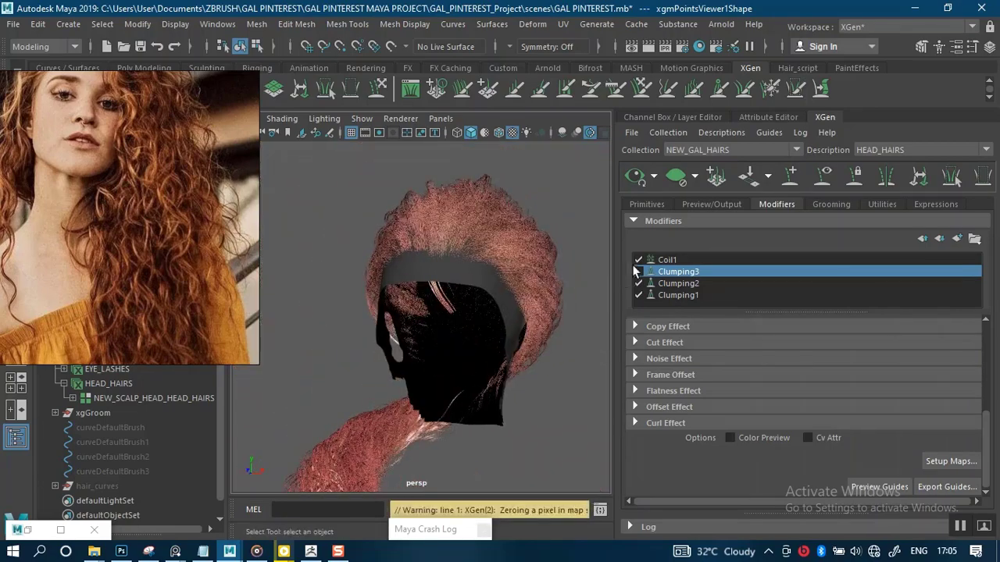
Bring up the Coil1 modifier's Radius Scale curve and compare the hair tips with the reference's lower curls.
{"action": "left_click", "coordinate": [656, 263]}
{"action": "left_click_drag", "start_coordinate": [521, 383], "coordinate": [605, 387], "text": "alt"}
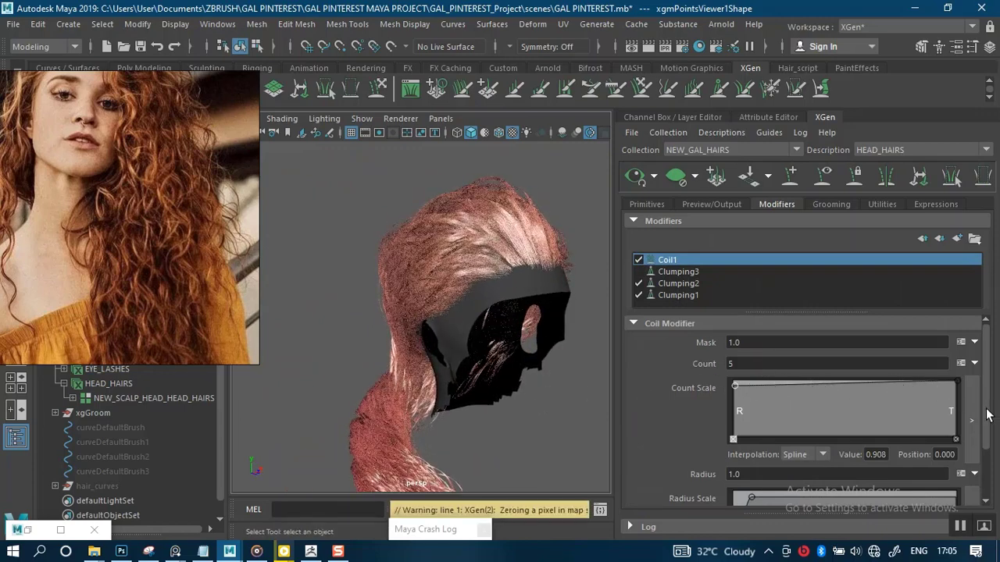
{"action": "left_click_drag", "start_coordinate": [987, 415], "coordinate": [986, 478]}
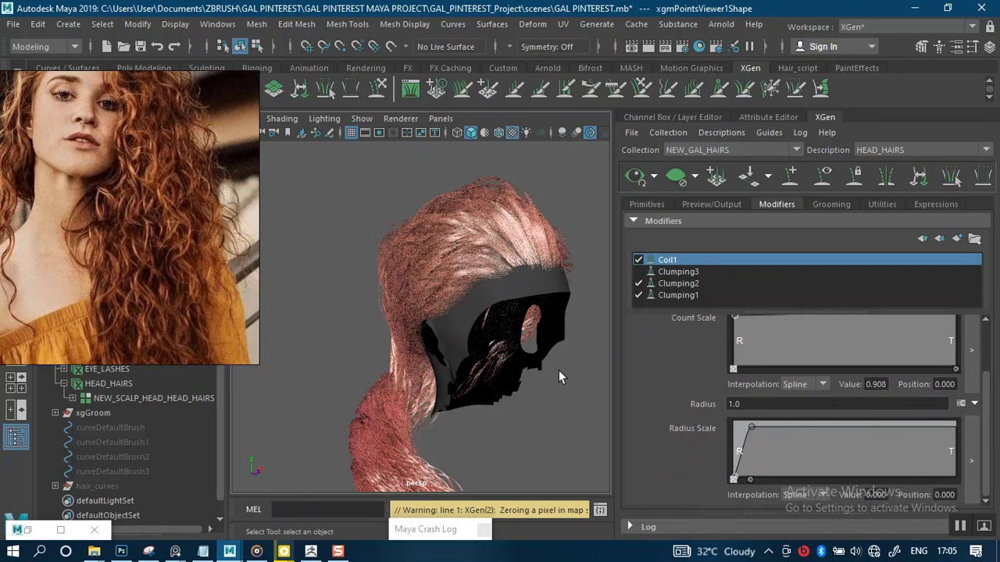
{"action": "middle_click_drag", "start_coordinate": [506, 397], "coordinate": [496, 325], "text": "alt"}
{"action": "middle_click_drag", "start_coordinate": [178, 311], "coordinate": [153, 195]}
{"action": "middle_click_drag", "start_coordinate": [461, 323], "coordinate": [444, 226], "text": "alt"}
{"action": "scroll", "coordinate": [478, 312], "scroll_direction": "up", "scroll_amount": 3}
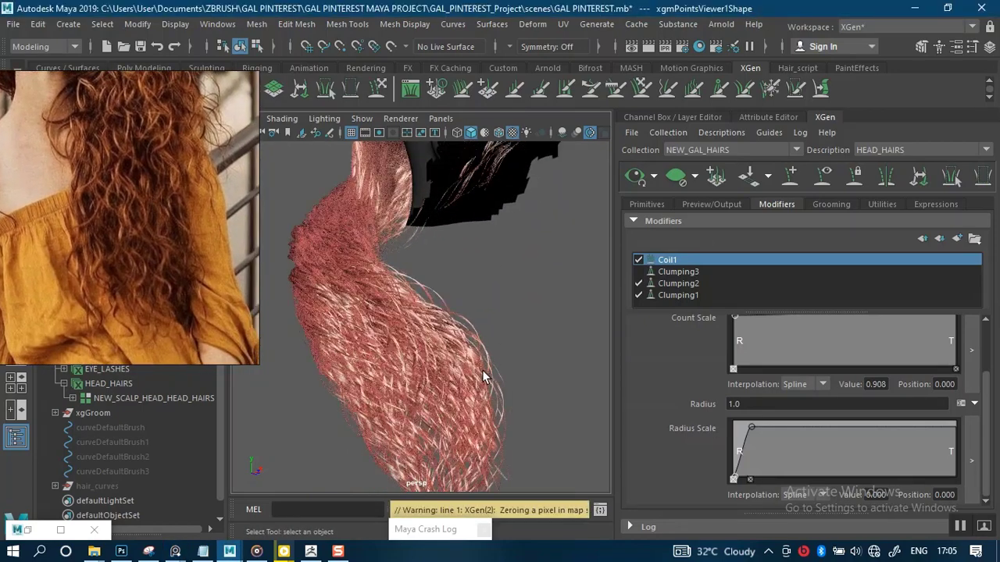
{"action": "middle_click_drag", "start_coordinate": [478, 363], "coordinate": [471, 243], "text": "alt"}
{"action": "scroll", "coordinate": [508, 383], "scroll_direction": "up", "scroll_amount": 5}
{"action": "middle_click_drag", "start_coordinate": [508, 397], "coordinate": [549, 302], "text": "alt"}
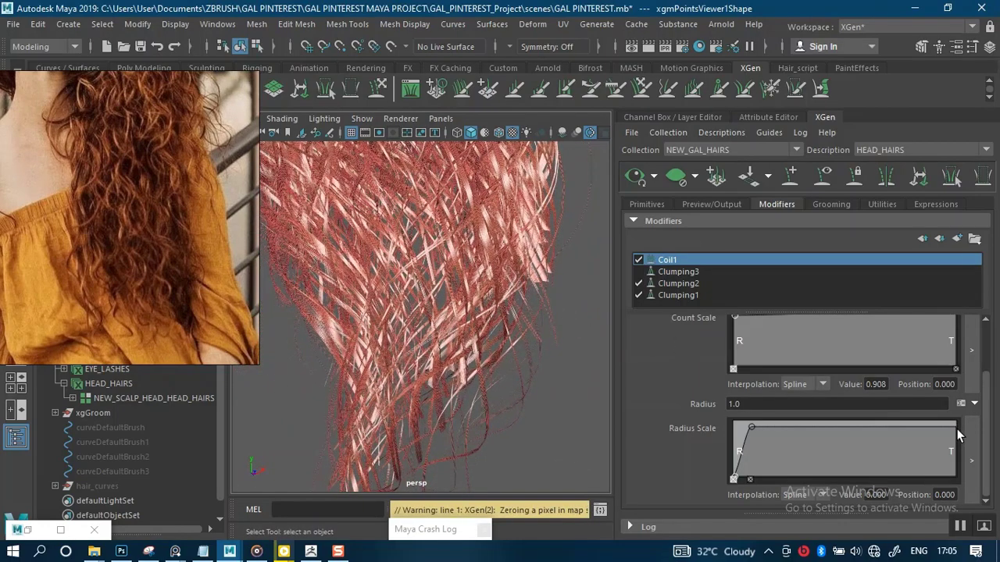
Lower the tip point of Coil1's Radius Scale curve to about 0.26 and check the narrowed ends of the hair.
{"action": "left_click_drag", "start_coordinate": [955, 427], "coordinate": [956, 462]}
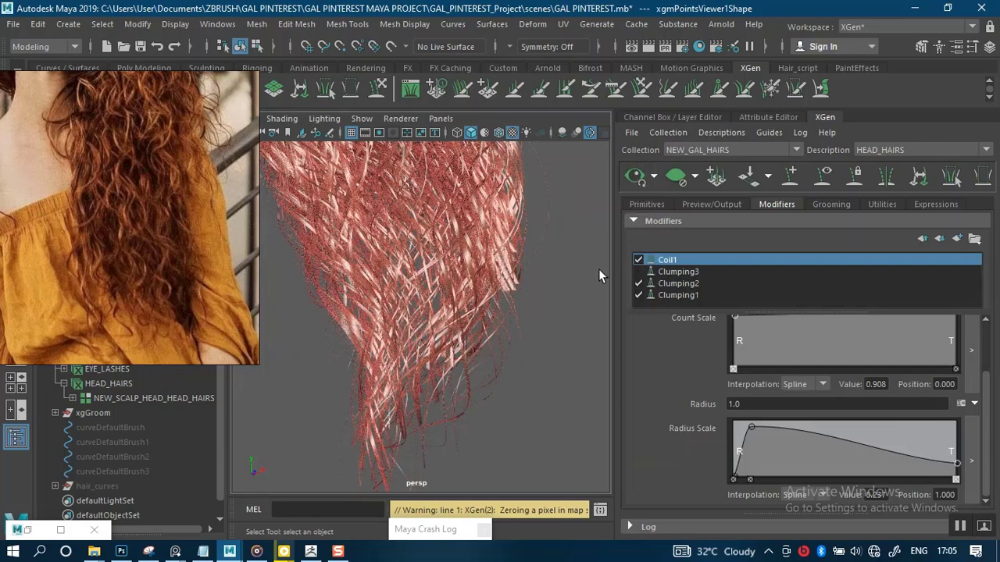
{"action": "left_click", "coordinate": [651, 185]}
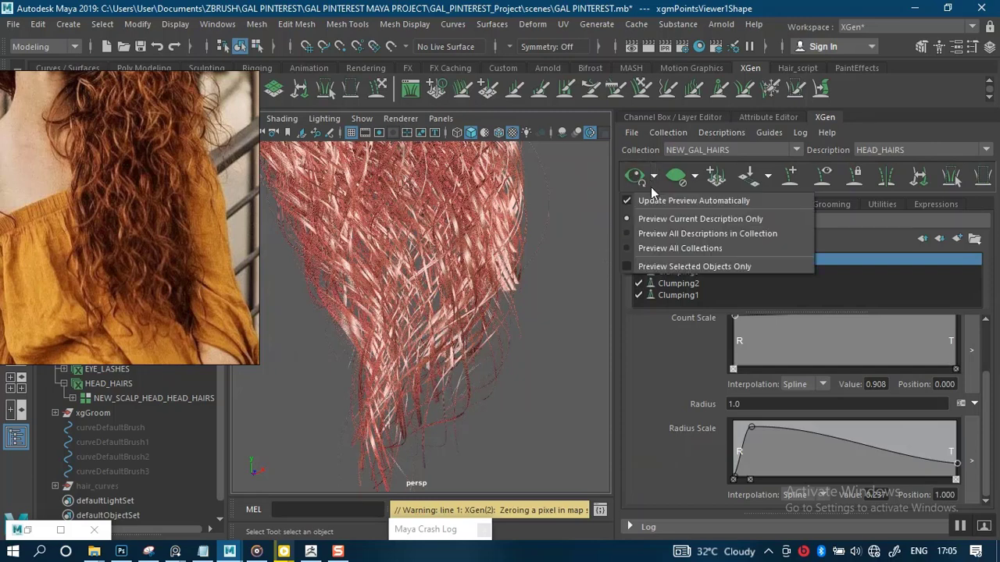
{"action": "left_click", "coordinate": [652, 183]}
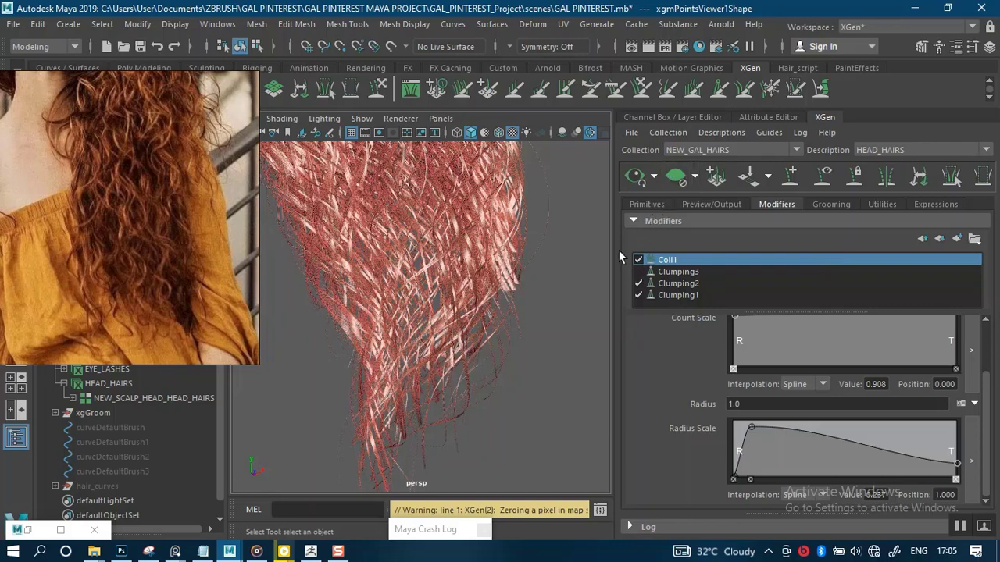
{"action": "right_click_drag", "start_coordinate": [532, 313], "coordinate": [496, 229], "text": "alt"}
{"action": "middle_click_drag", "start_coordinate": [496, 229], "coordinate": [495, 389], "text": "alt"}
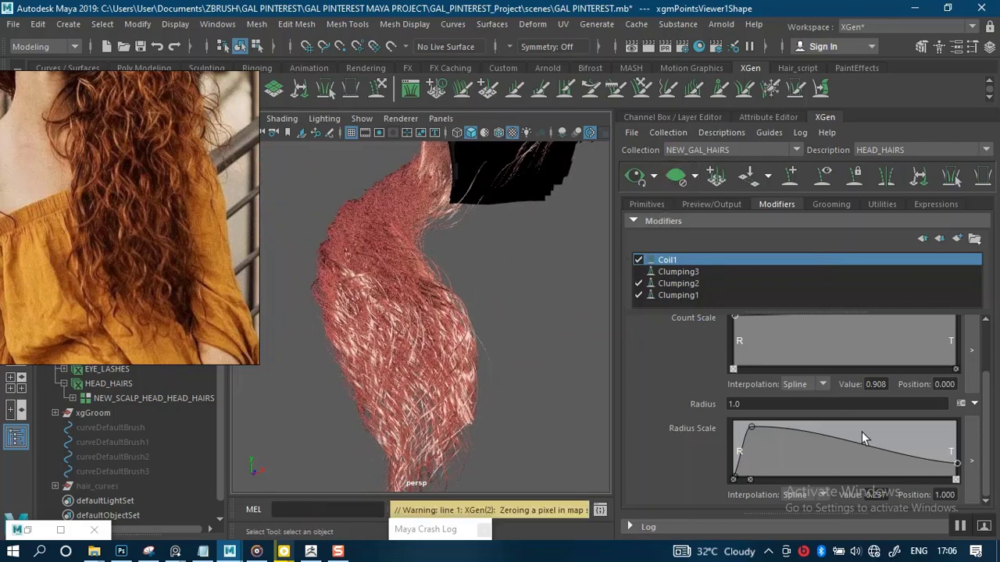
{"action": "left_click", "coordinate": [960, 525]}
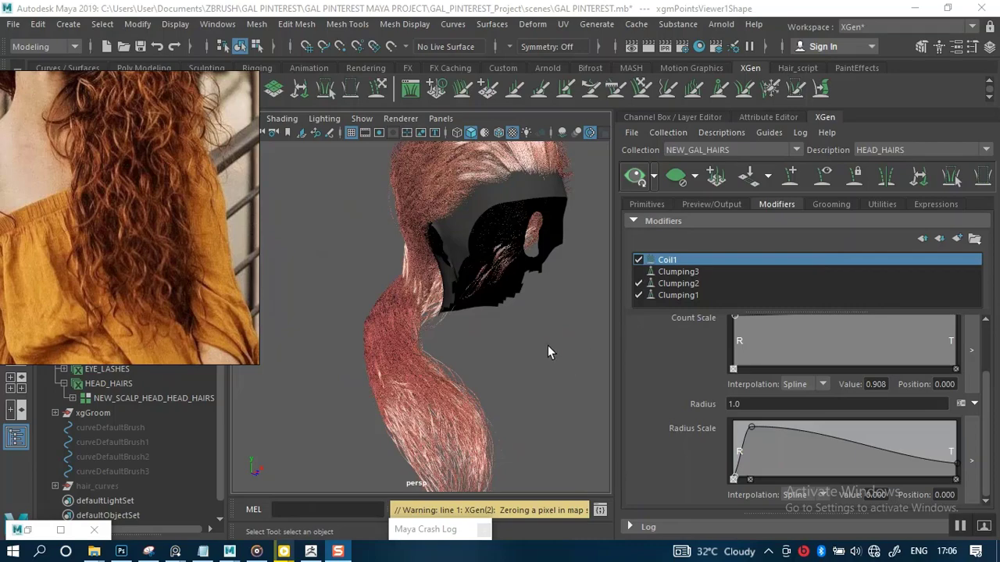
{"action": "left_click_drag", "start_coordinate": [547, 348], "coordinate": [536, 382], "text": "alt"}
{"action": "middle_click_drag", "start_coordinate": [536, 382], "coordinate": [532, 381], "text": "alt"}
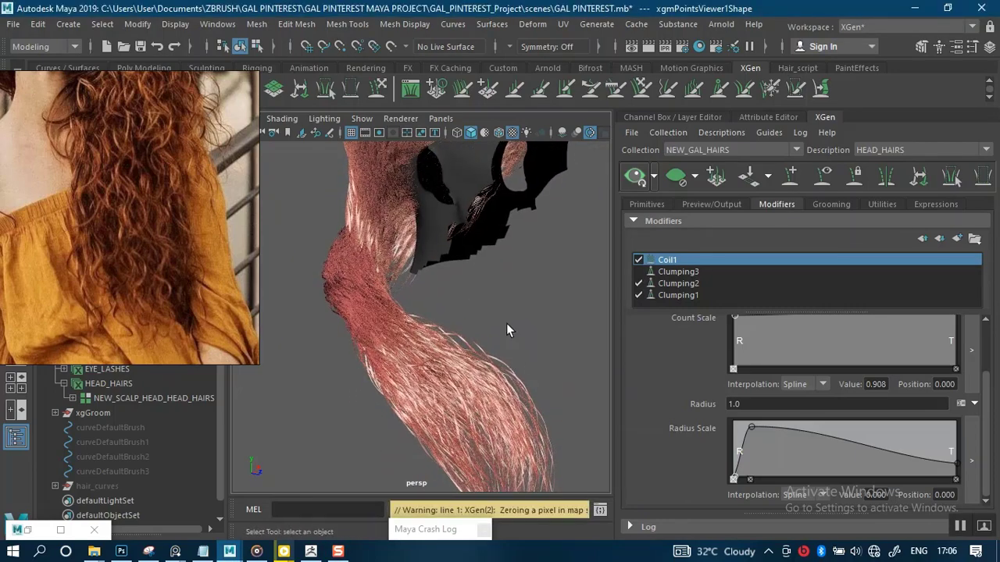
{"action": "left_click_drag", "start_coordinate": [511, 330], "coordinate": [542, 243], "text": "alt"}
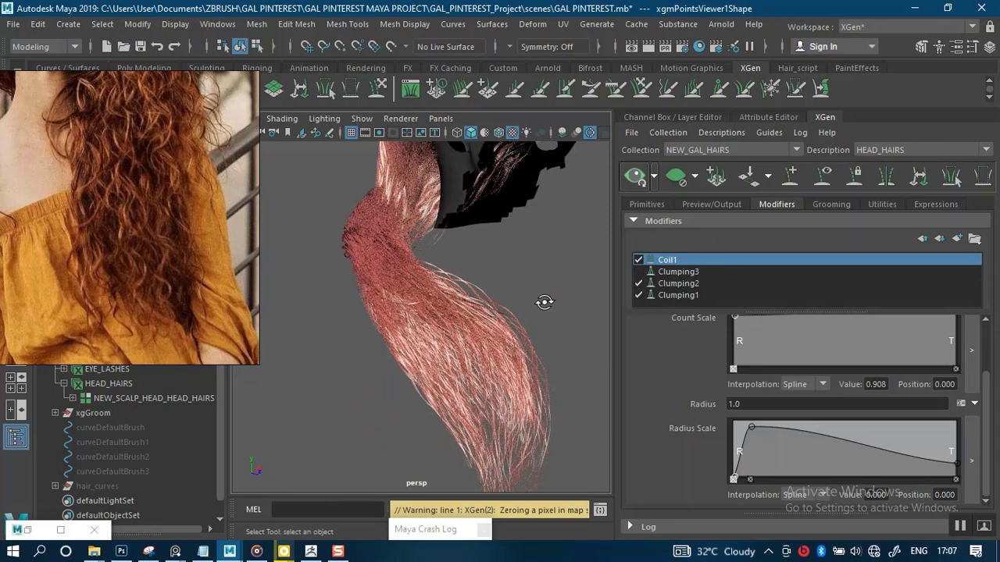
{"action": "left_click_drag", "start_coordinate": [545, 303], "coordinate": [549, 305], "text": "alt"}
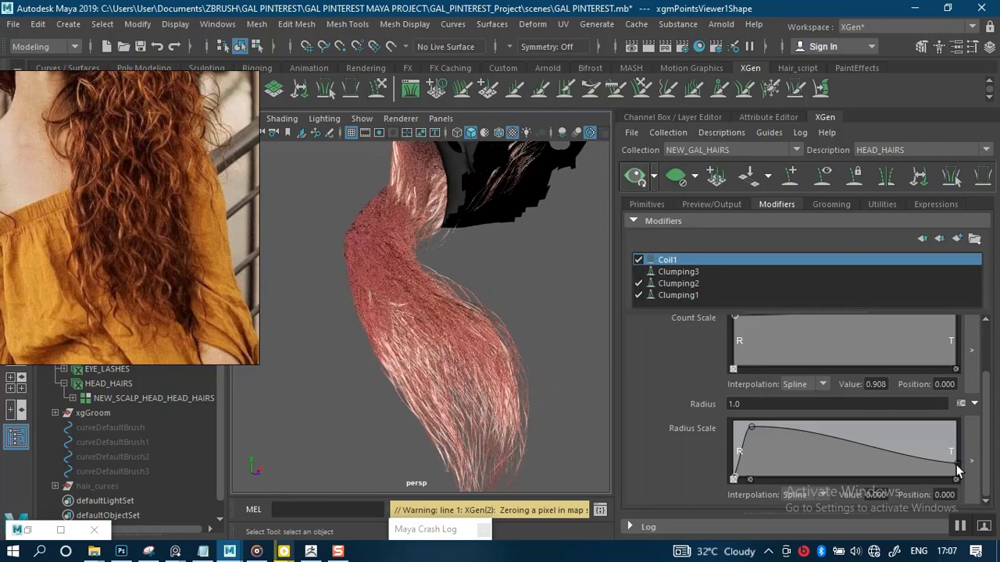
Raise the tip point of Coil1's Radius Scale curve to about 0.72 and check the ends of the hair.
{"action": "left_click_drag", "start_coordinate": [956, 466], "coordinate": [957, 436]}
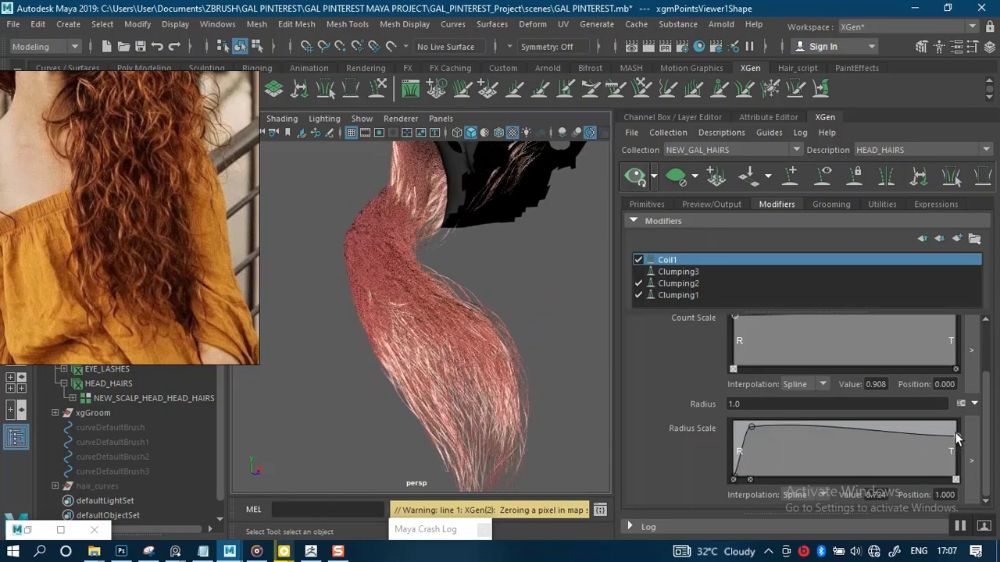
{"action": "left_click", "coordinate": [654, 178]}
{"action": "left_click", "coordinate": [658, 182]}
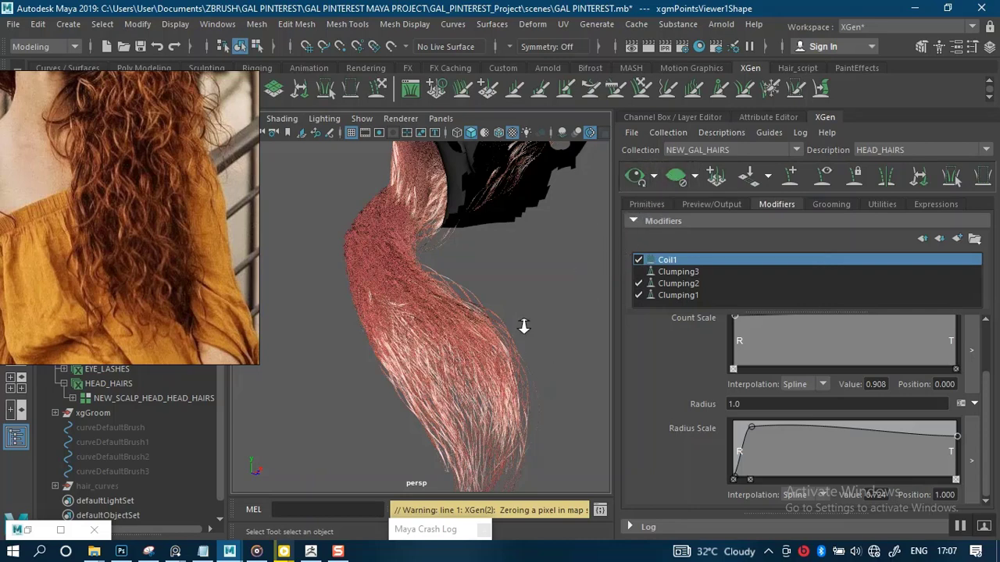
{"action": "left_click_drag", "start_coordinate": [524, 326], "coordinate": [581, 308], "text": "alt"}
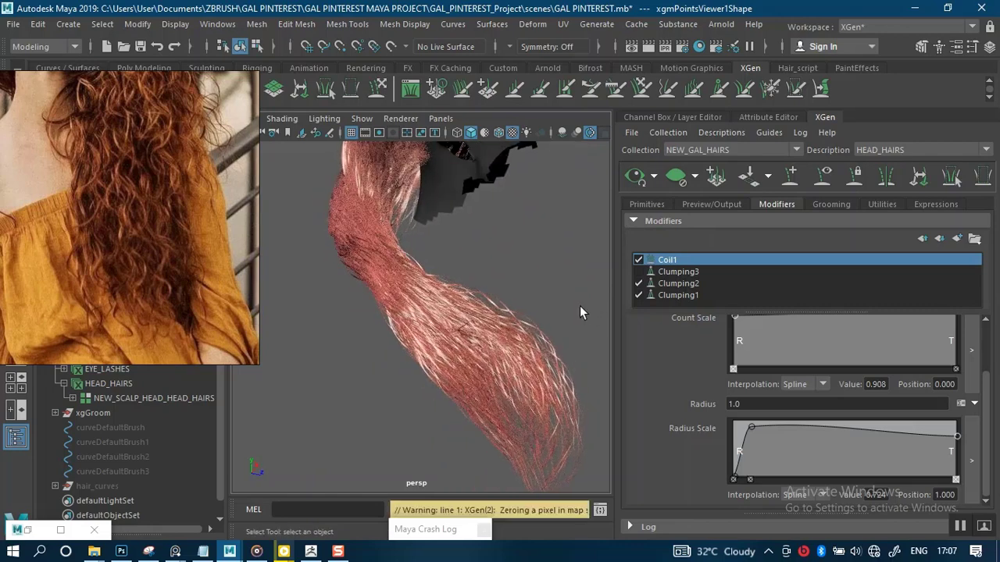
Examine the coils from the crown to the lower lengths against the curly hair reference and review Coil1's radius settings.
{"action": "left_click", "coordinate": [685, 273]}
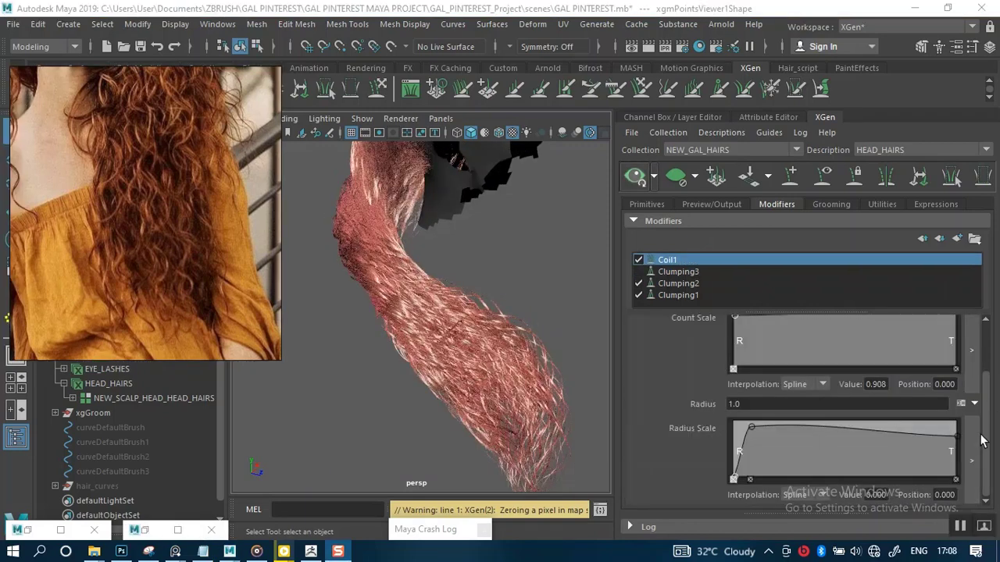
{"action": "scroll", "coordinate": [986, 452], "scroll_direction": "up", "scroll_amount": 2}
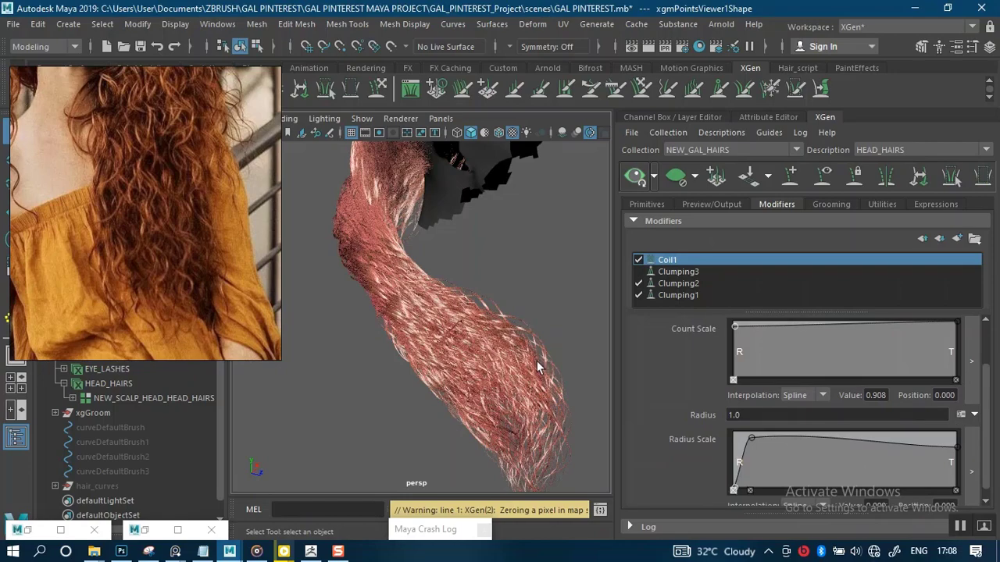
{"action": "left_click_drag", "start_coordinate": [533, 342], "coordinate": [487, 346], "text": "alt"}
{"action": "middle_click_drag", "start_coordinate": [487, 346], "coordinate": [484, 299], "text": "alt"}
{"action": "left_click_drag", "start_coordinate": [484, 298], "coordinate": [594, 375], "text": "alt"}
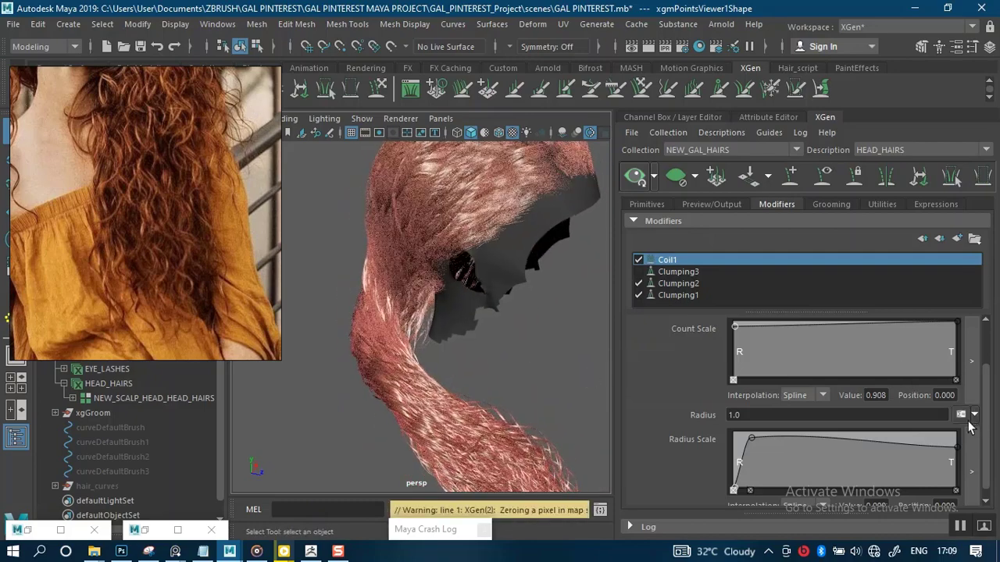
{"action": "left_click_drag", "start_coordinate": [987, 417], "coordinate": [988, 418]}
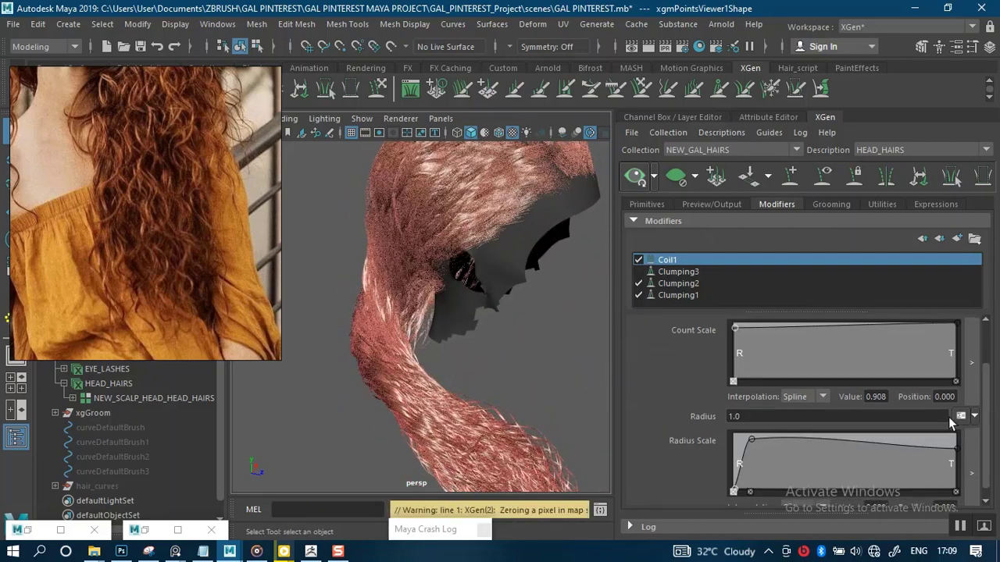
Try a Radius of 5 on the Coil1 modifier and check the hair shape.
{"action": "left_click", "coordinate": [753, 417]}
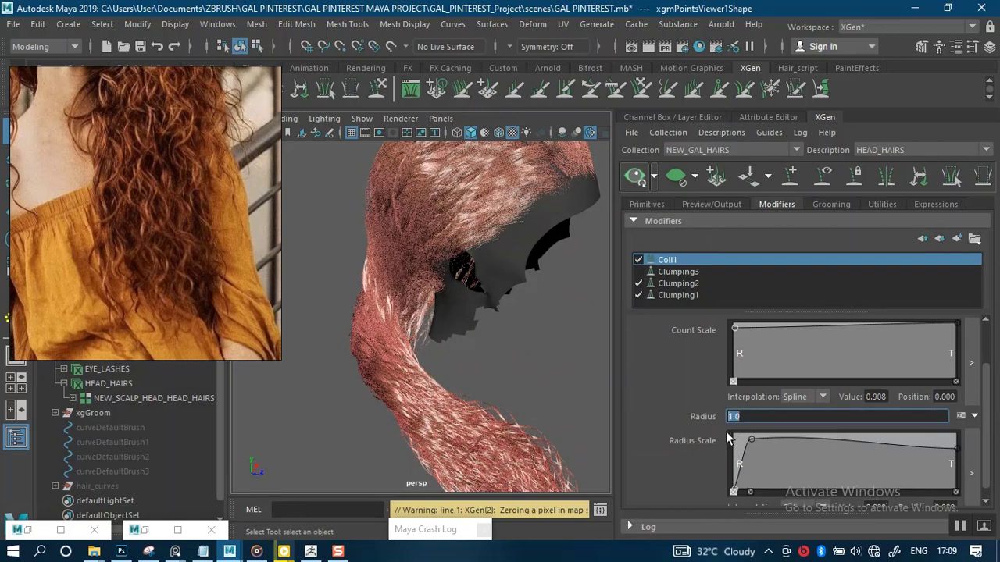
{"action": "type", "text": "5"}
{"action": "key", "text": "Return"}
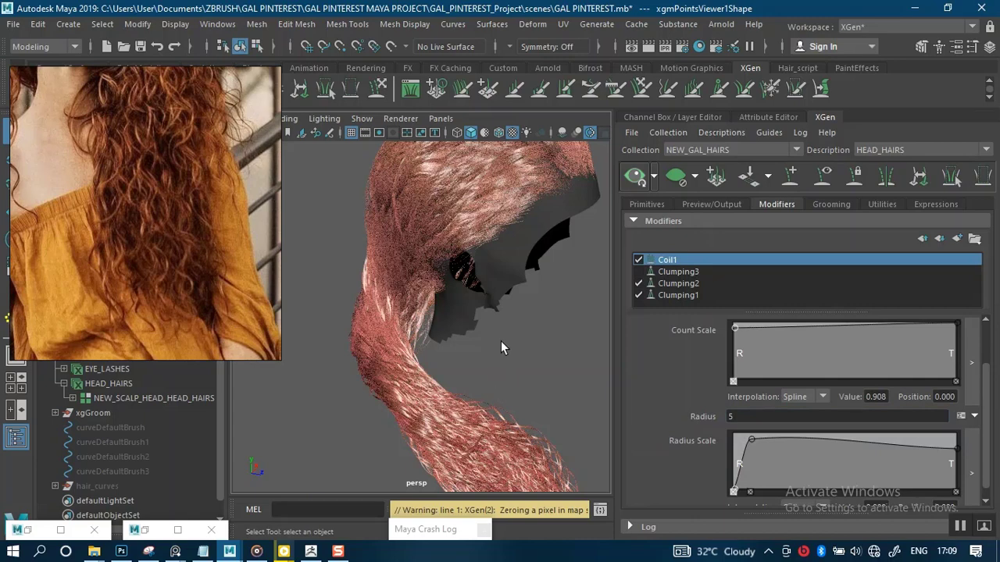
{"action": "left_click_drag", "start_coordinate": [502, 342], "coordinate": [586, 249], "text": "alt"}
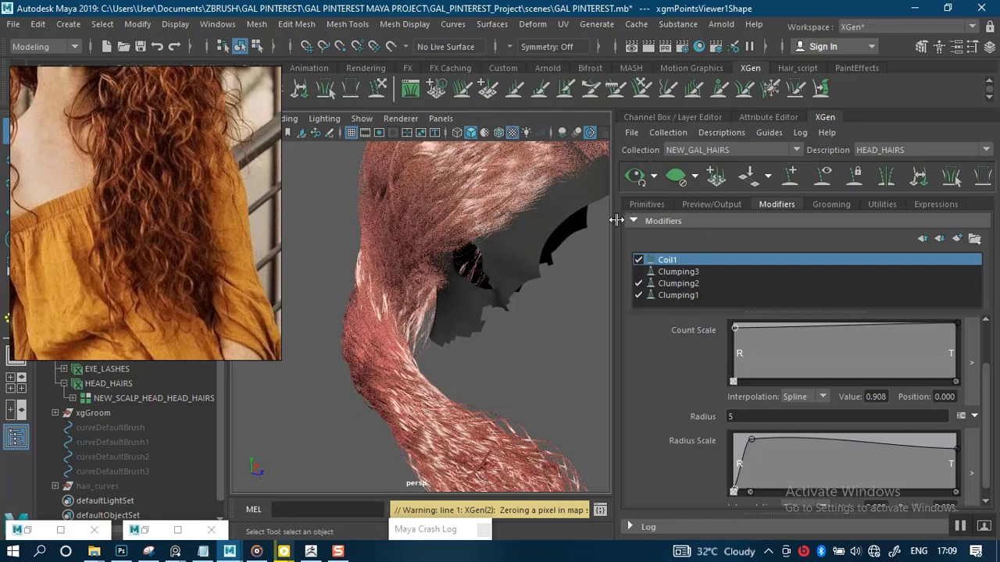
Toggle the automatic XGen preview update and refresh the preview of the head hair.
{"action": "left_click", "coordinate": [655, 178]}
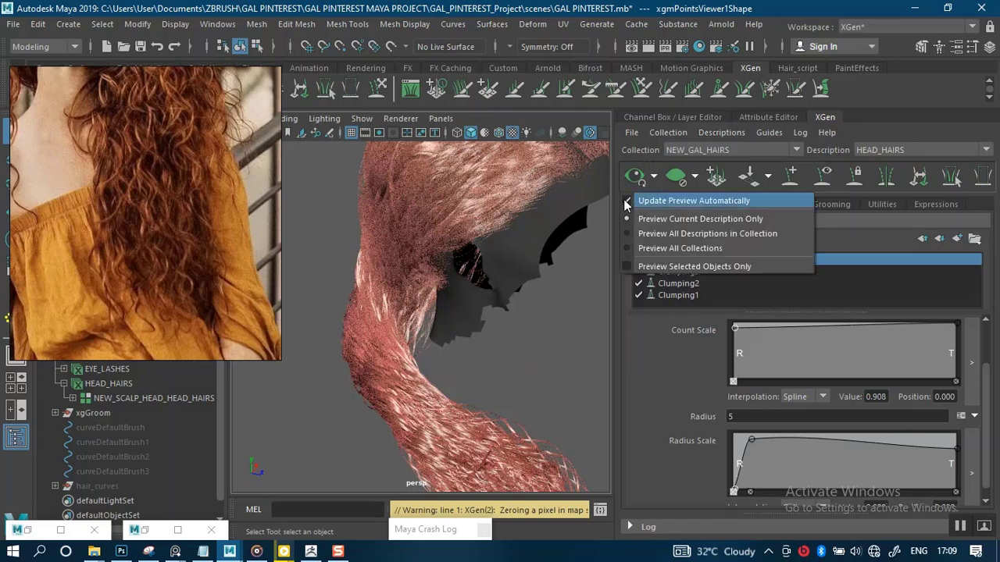
{"action": "left_click", "coordinate": [625, 199]}
{"action": "left_click", "coordinate": [635, 178]}
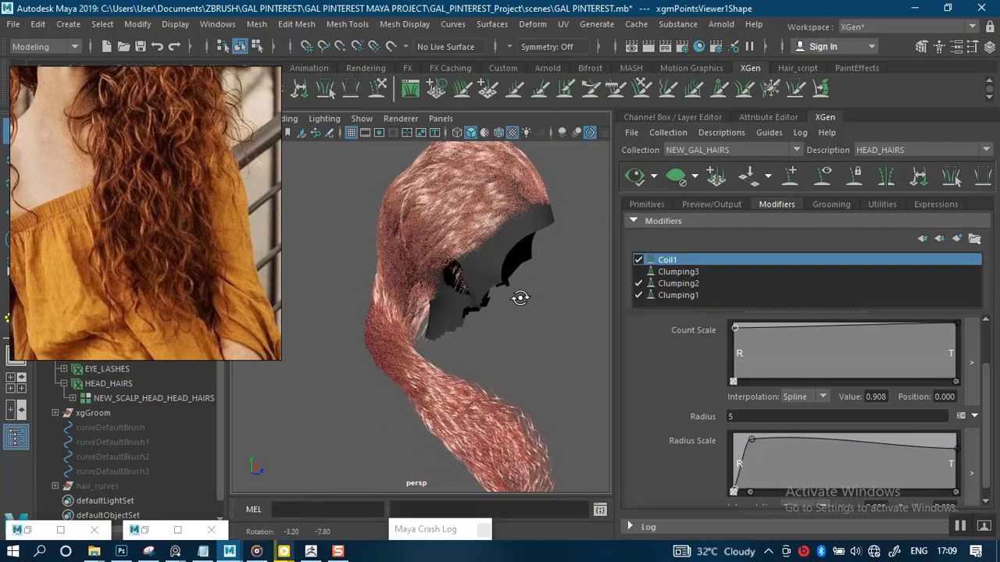
Set Coil1's Radius to 1, check the hair and save the scene.
{"action": "left_click_drag", "start_coordinate": [755, 416], "coordinate": [693, 416]}
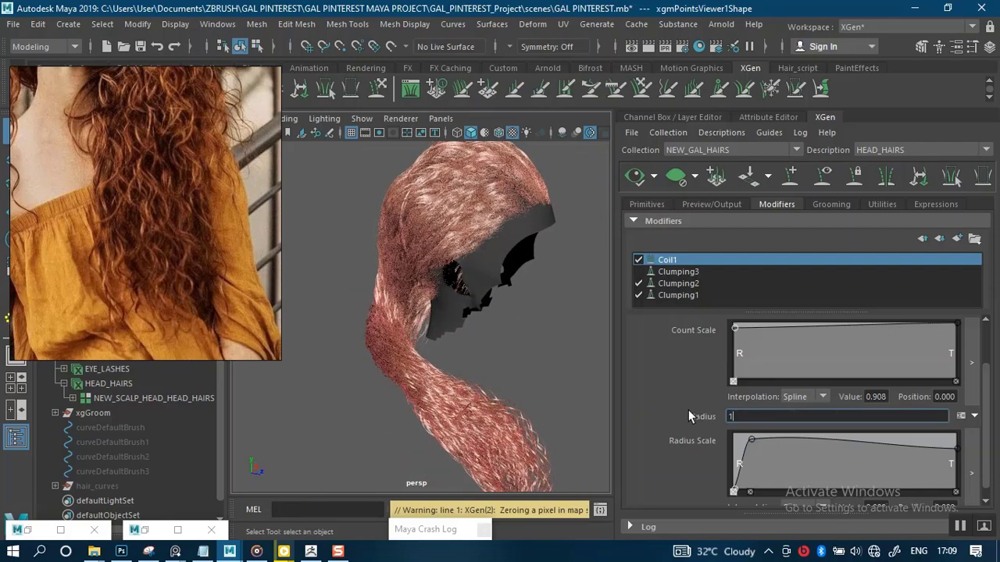
{"action": "key", "text": "Return"}
{"action": "right_click_drag", "start_coordinate": [523, 336], "coordinate": [522, 359], "text": "alt"}
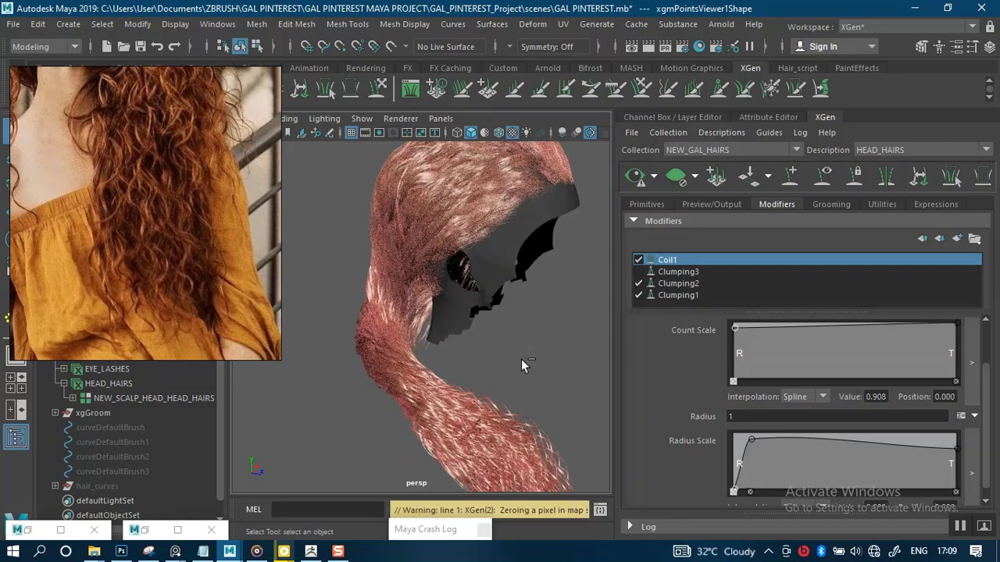
{"action": "key", "text": "ctrl+s"}
Inspect the coiled hair from the side around to the front of the head.
{"action": "left_click_drag", "start_coordinate": [527, 341], "coordinate": [582, 311], "text": "alt"}
{"action": "left_click", "coordinate": [637, 259]}
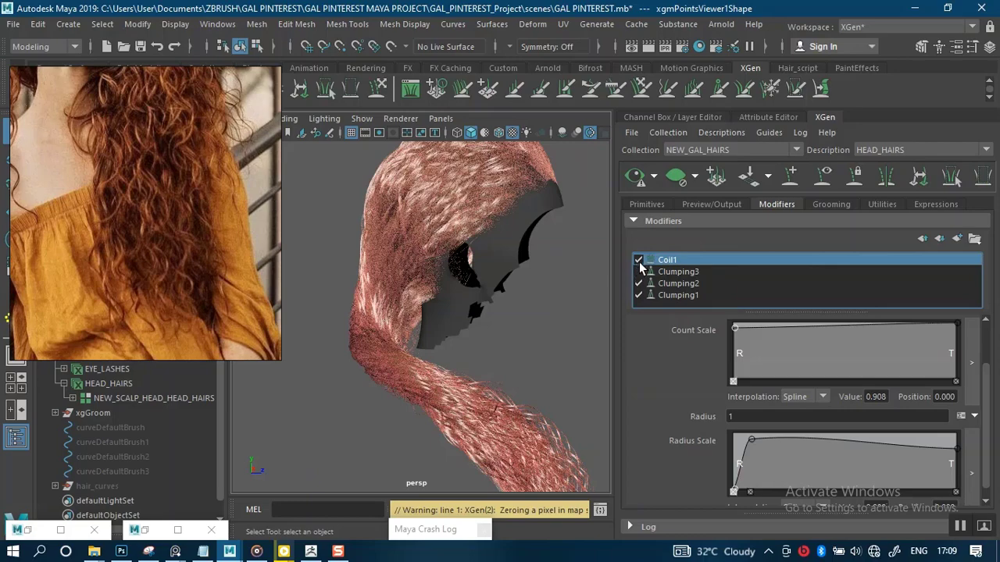
{"action": "left_click_drag", "start_coordinate": [556, 320], "coordinate": [473, 430], "text": "alt"}
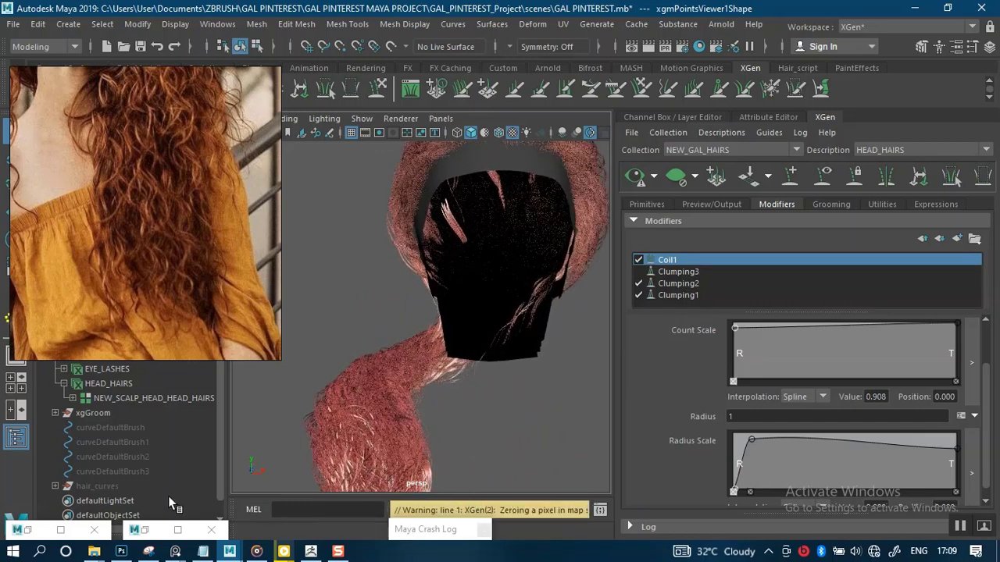
Bring up the Script Editor, review the XGen messages in its history and close it.
{"action": "left_click", "coordinate": [142, 531]}
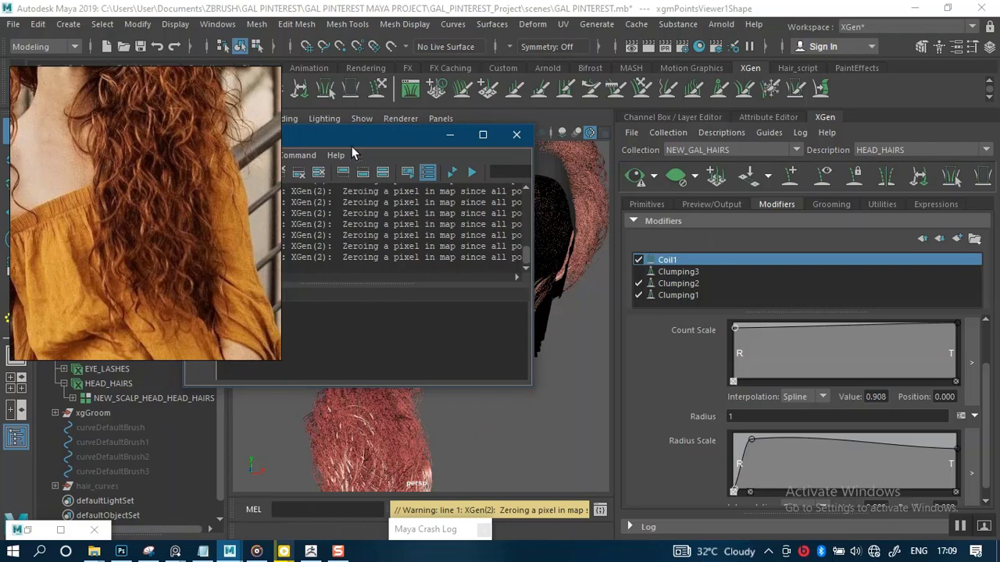
{"action": "left_click_drag", "start_coordinate": [351, 149], "coordinate": [445, 193]}
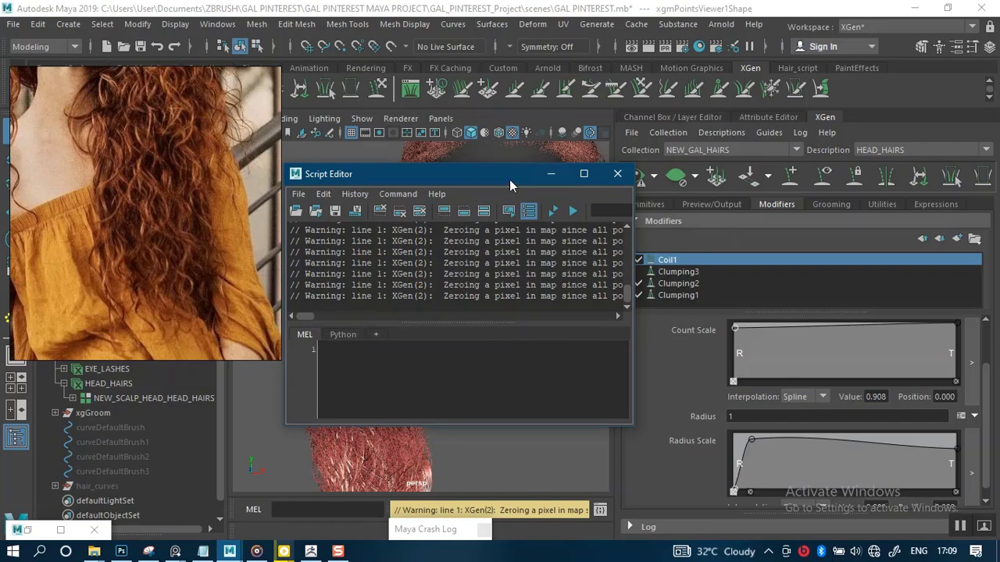
{"action": "left_click_drag", "start_coordinate": [509, 180], "coordinate": [497, 186]}
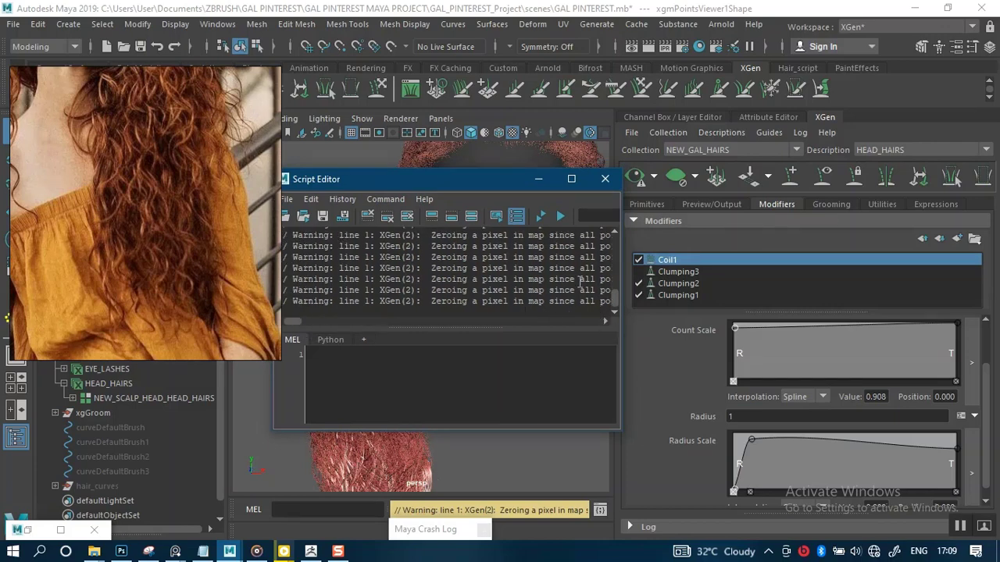
{"action": "left_click", "coordinate": [605, 179]}
Review the head hair's primitive settings and examine the strands from the side of the head.
{"action": "left_click", "coordinate": [647, 204]}
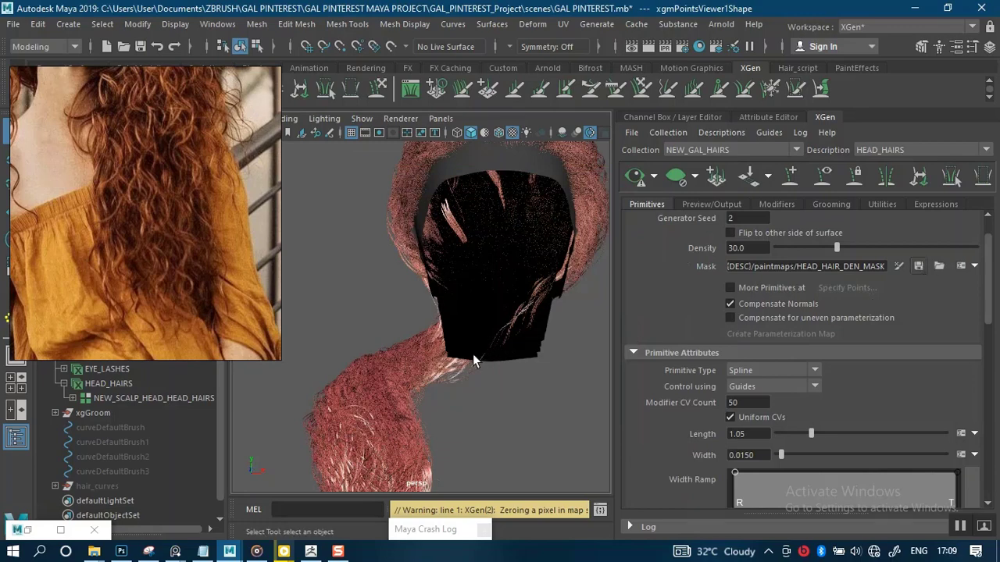
{"action": "left_click_drag", "start_coordinate": [511, 330], "coordinate": [627, 244], "text": "alt"}
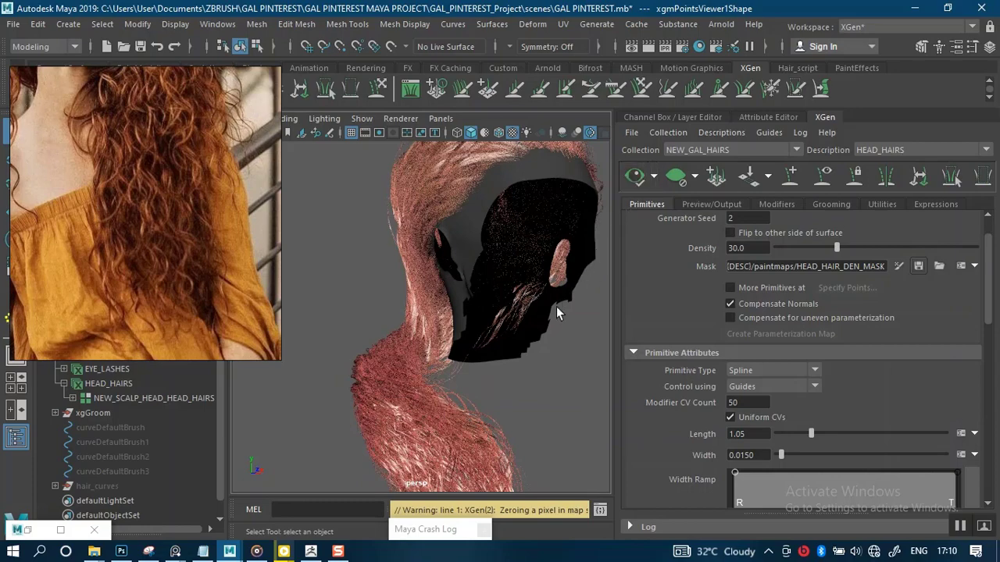
{"action": "left_click_drag", "start_coordinate": [476, 357], "coordinate": [626, 271], "text": "alt"}
Delete the Clumping3 modifier from the head hair description and save the scene.
{"action": "left_click", "coordinate": [778, 203]}
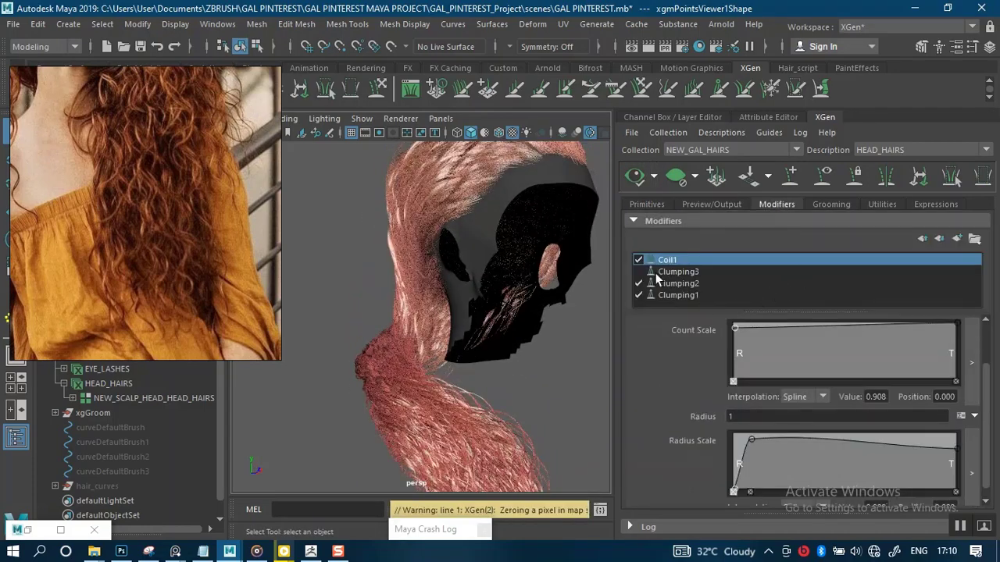
{"action": "left_click", "coordinate": [678, 271]}
{"action": "right_click", "coordinate": [700, 272]}
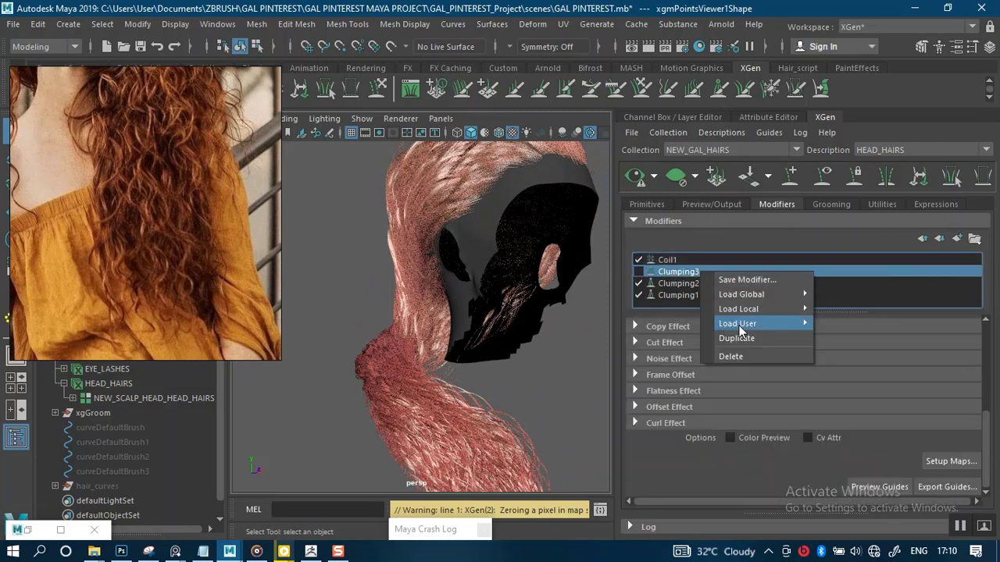
{"action": "left_click", "coordinate": [736, 356]}
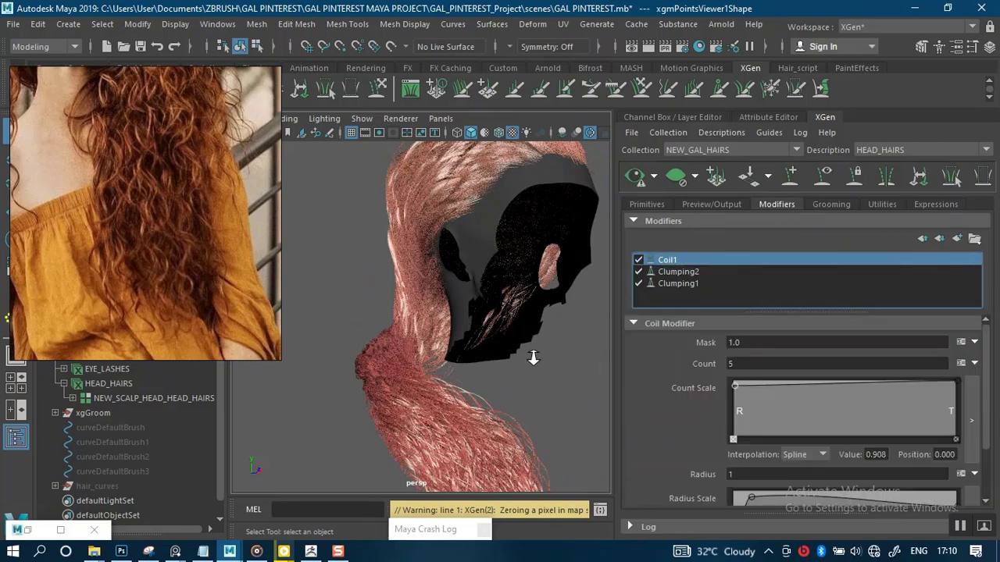
{"action": "scroll", "coordinate": [533, 358], "scroll_direction": "up", "scroll_amount": 2}
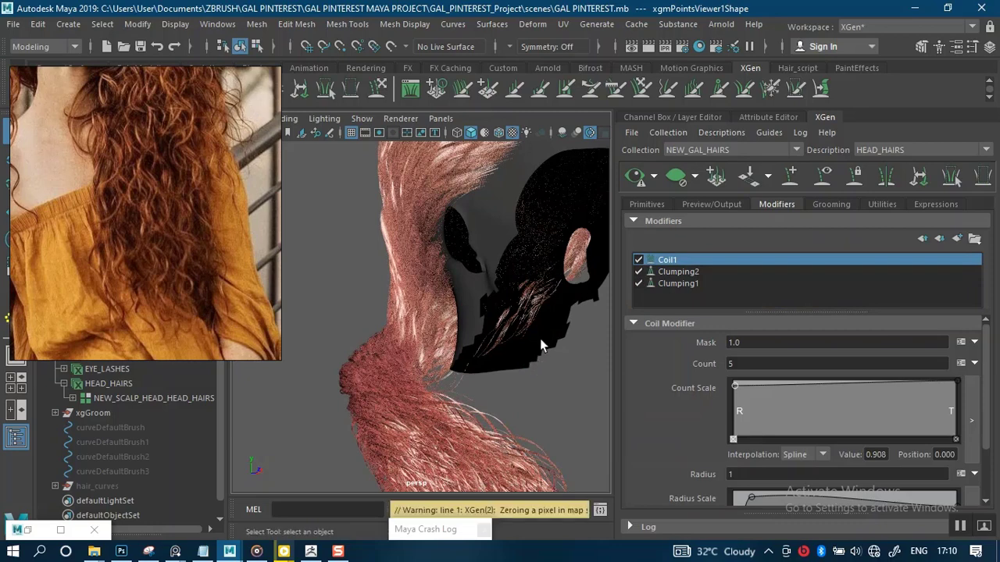
{"action": "left_click", "coordinate": [693, 180]}
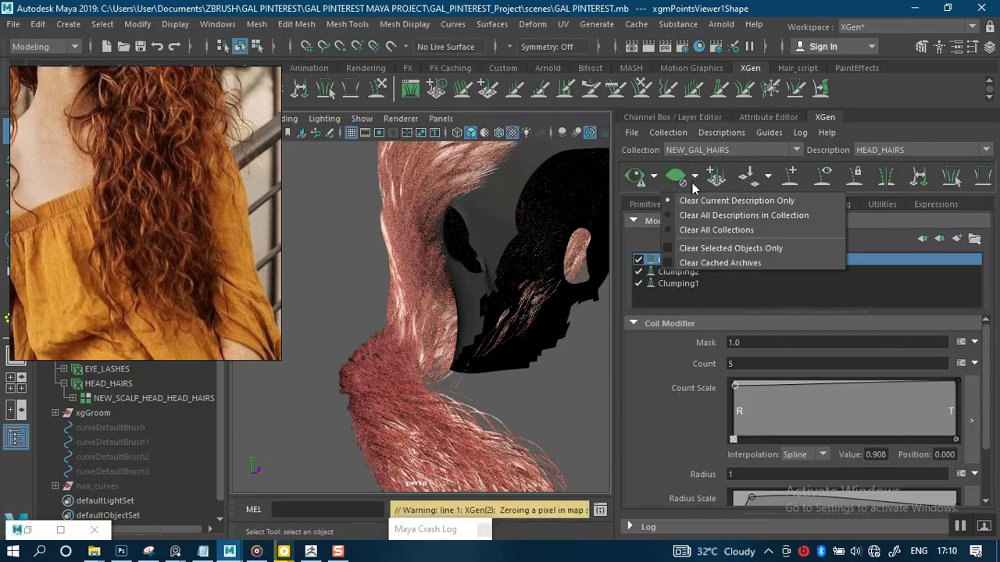
{"action": "left_click", "coordinate": [692, 180]}
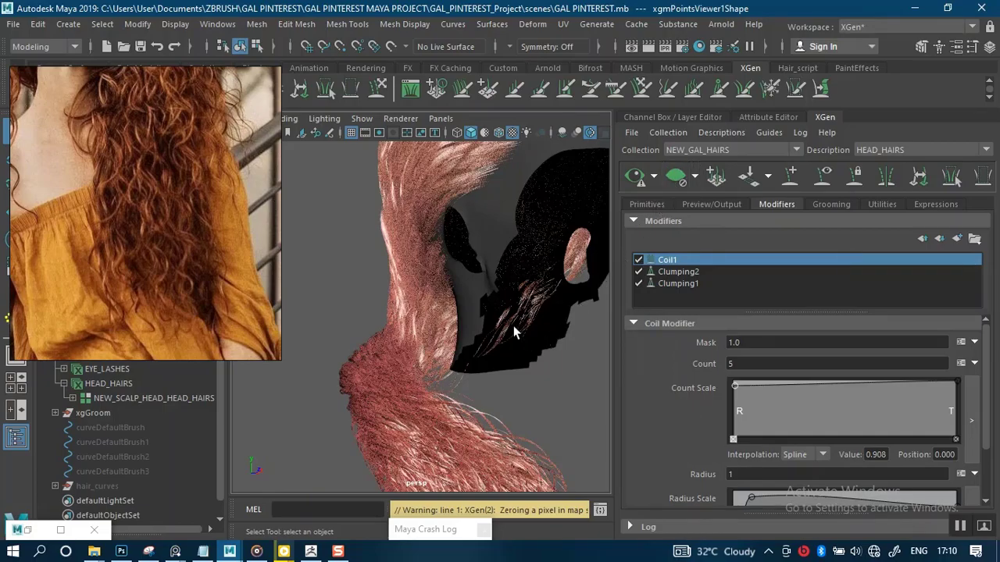